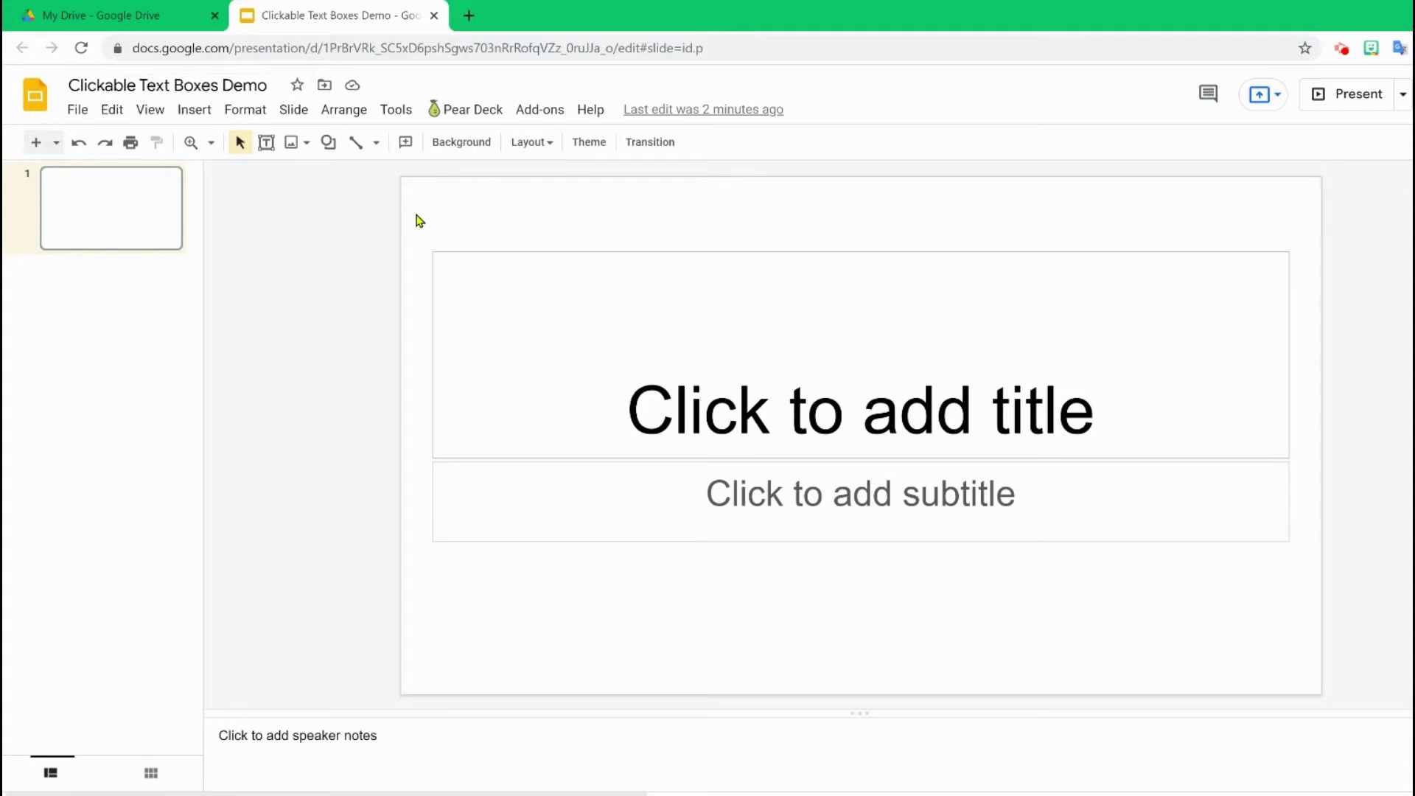
Delete slide 1's title and subtitle, then remove the Title slide layout's title, subtitle and slide-number placeholders.
left_click_drag(420, 213, 1317, 606)
key("Delete")
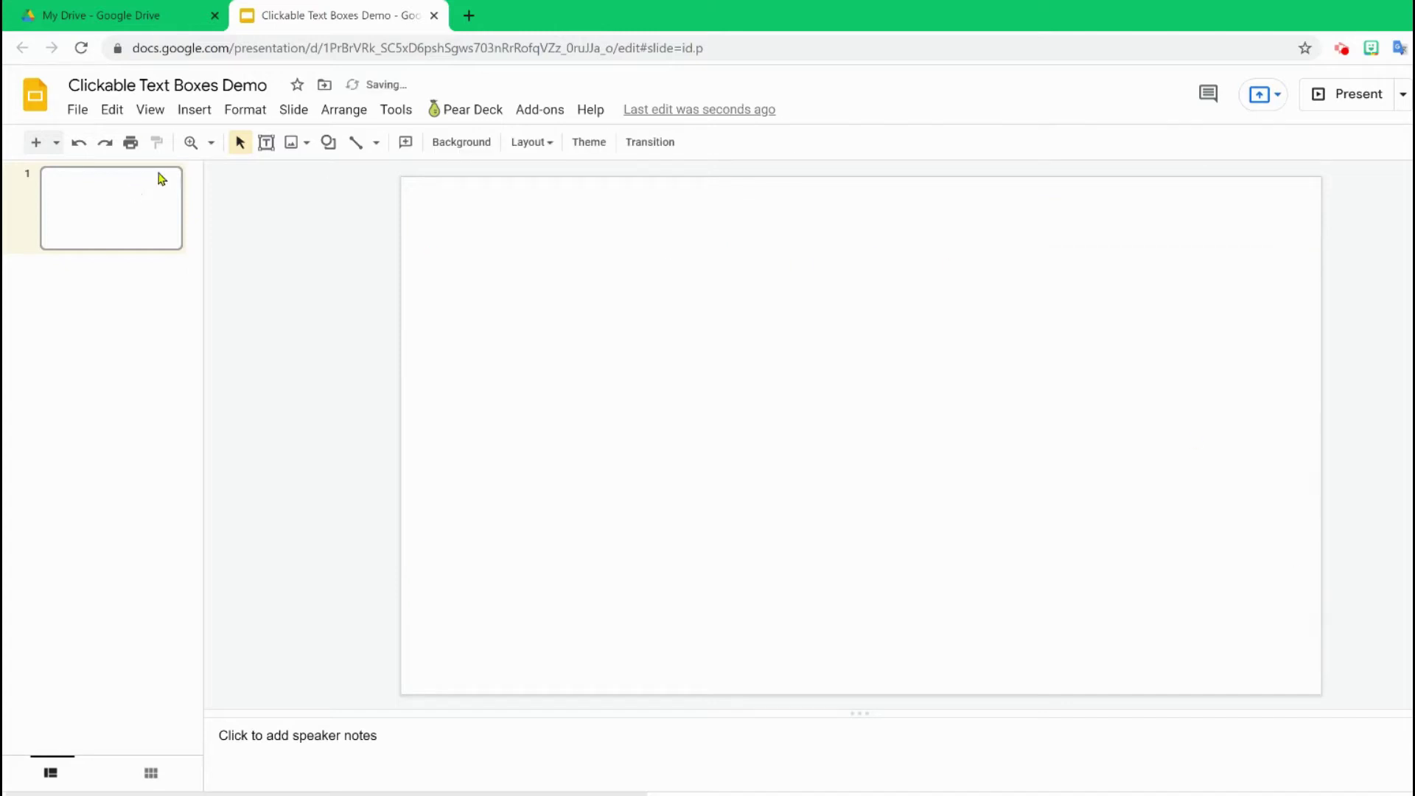
left_click(295, 112)
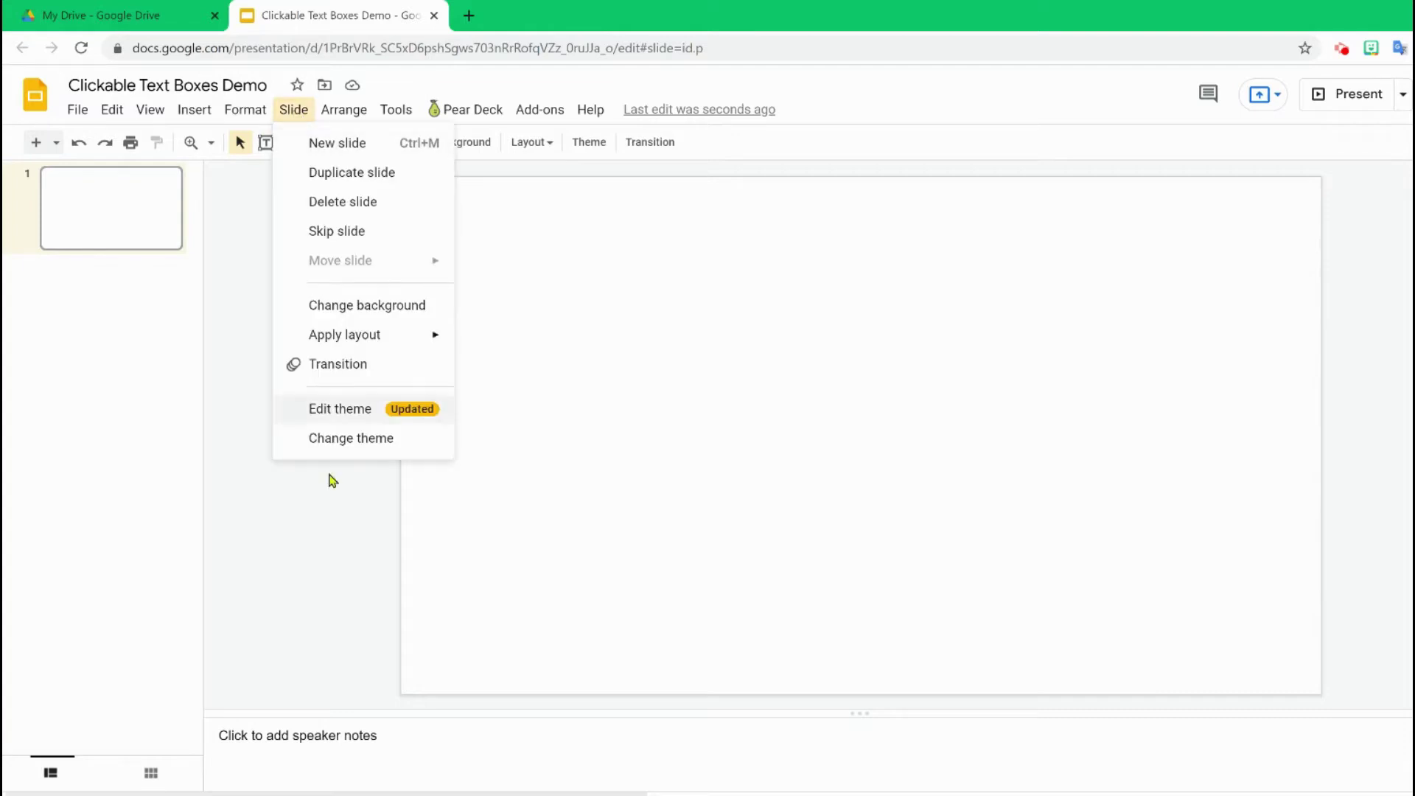
left_click(332, 407)
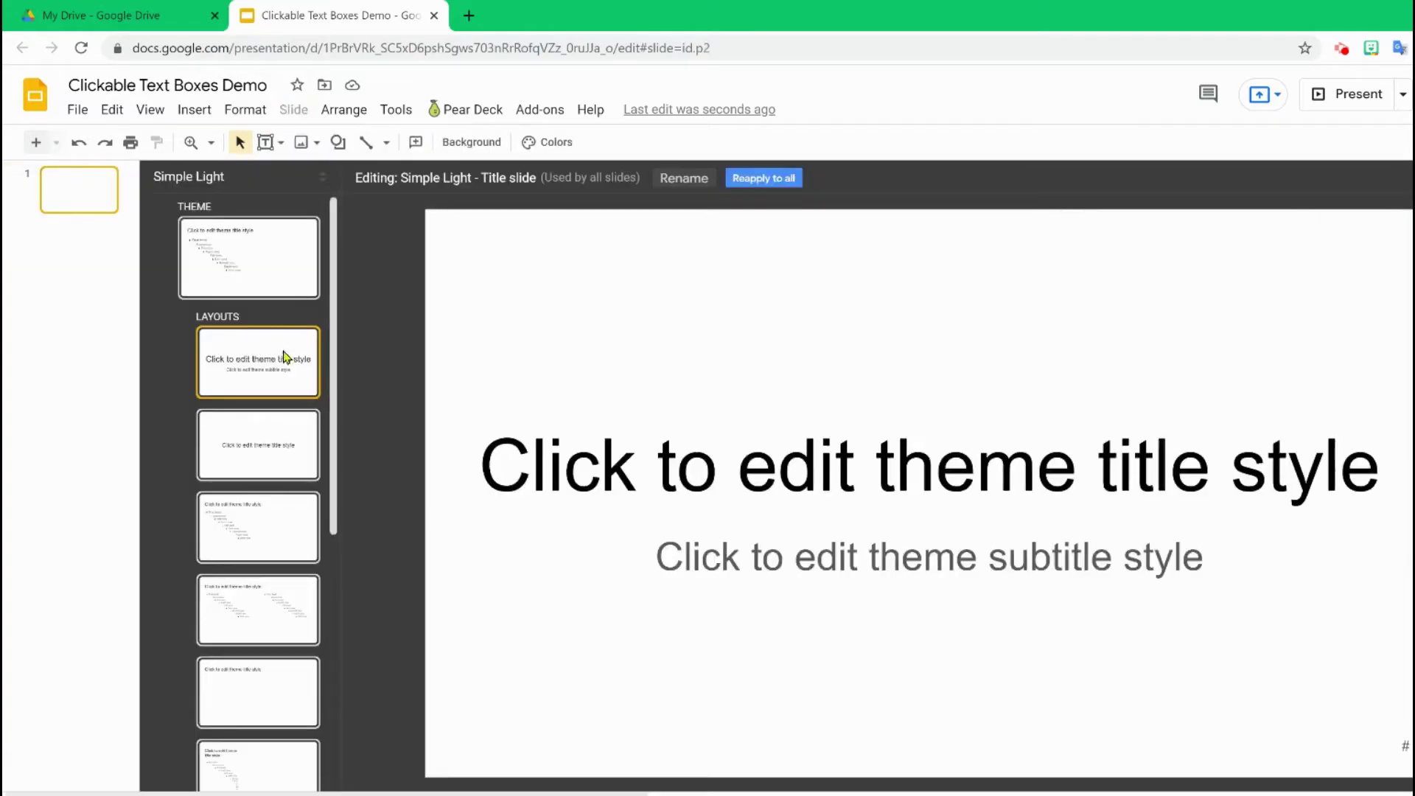
triple_click(597, 459)
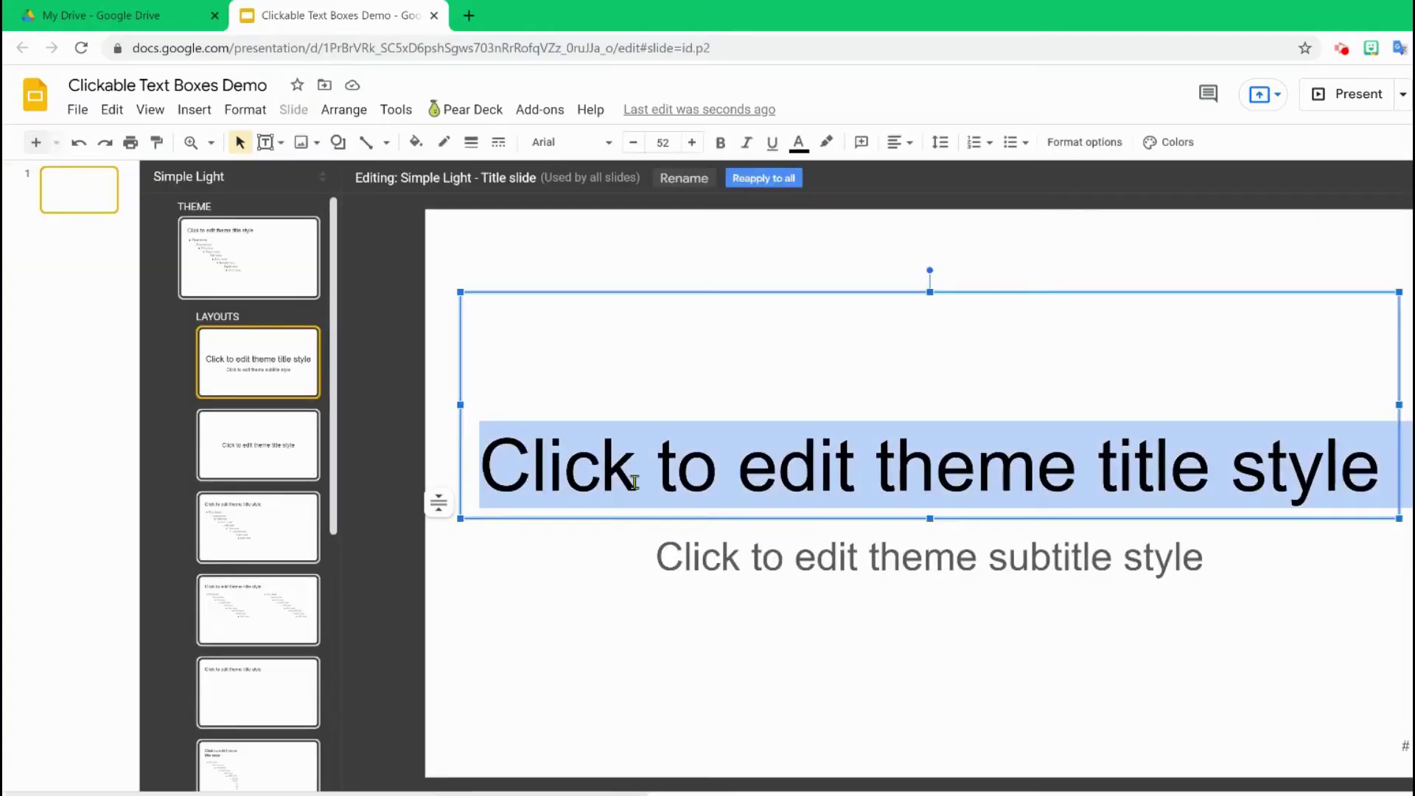
left_click(777, 571, "shift")
left_click(1406, 748, "shift")
key("Delete")
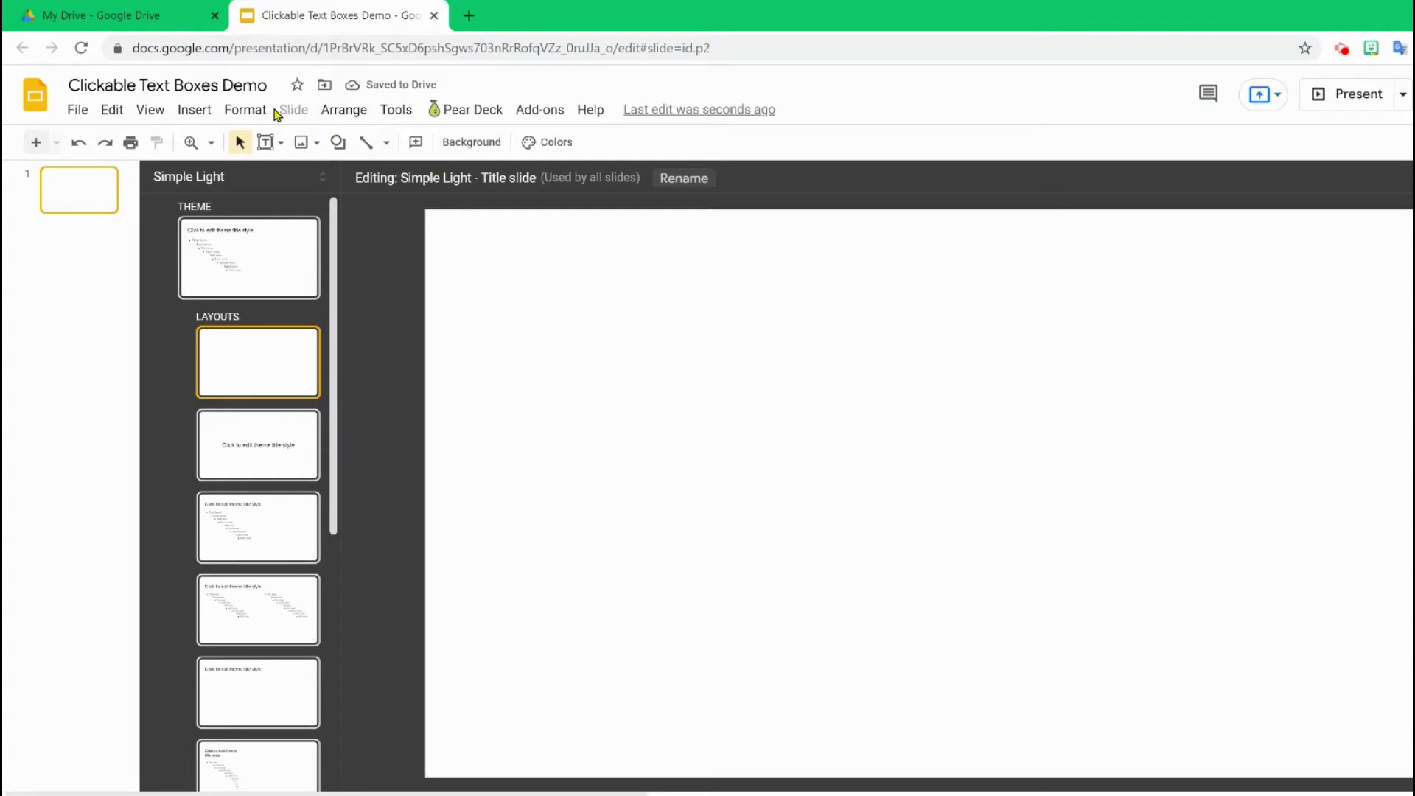
Draw a body text placeholder near the top left of the blank Title slide layout.
left_click(203, 112)
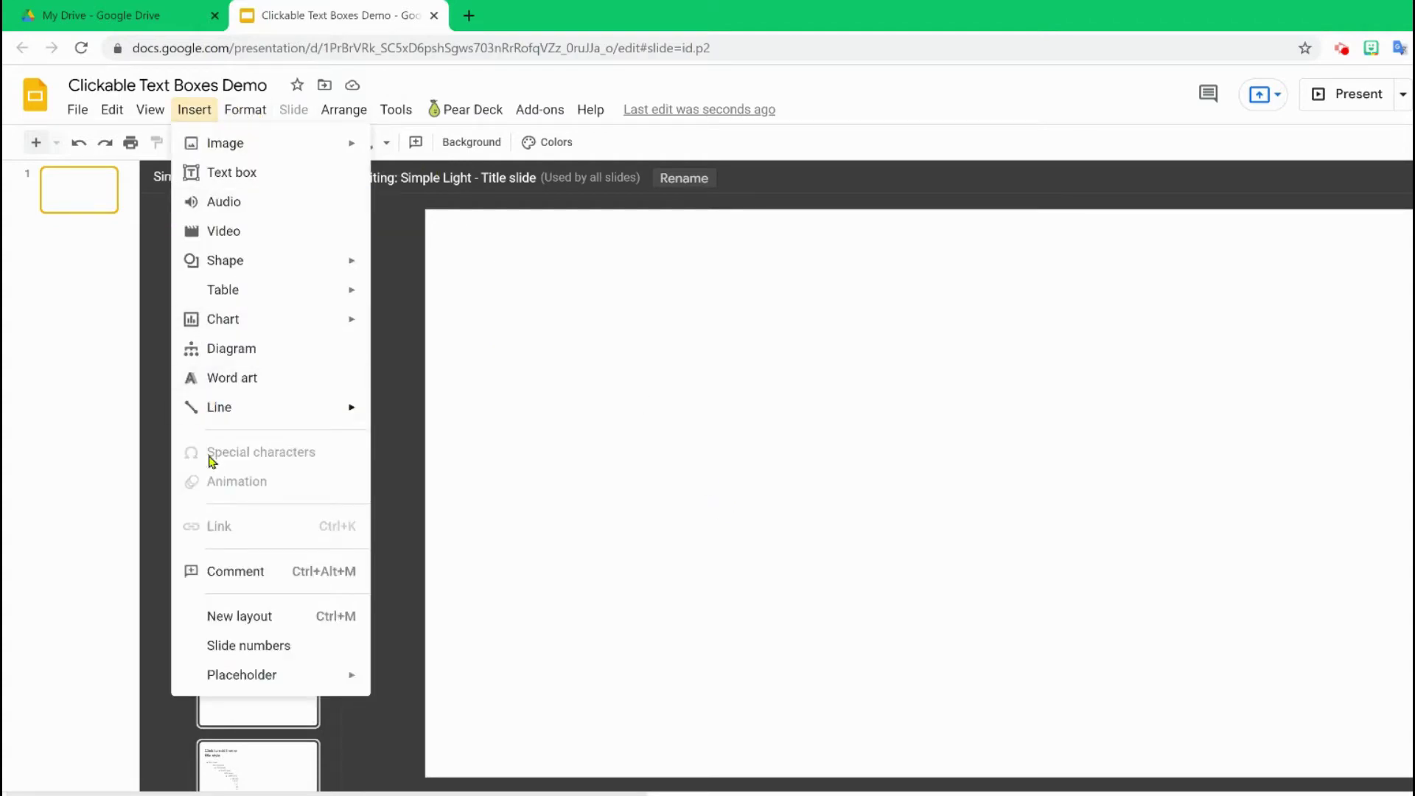
mouse_move(247, 673)
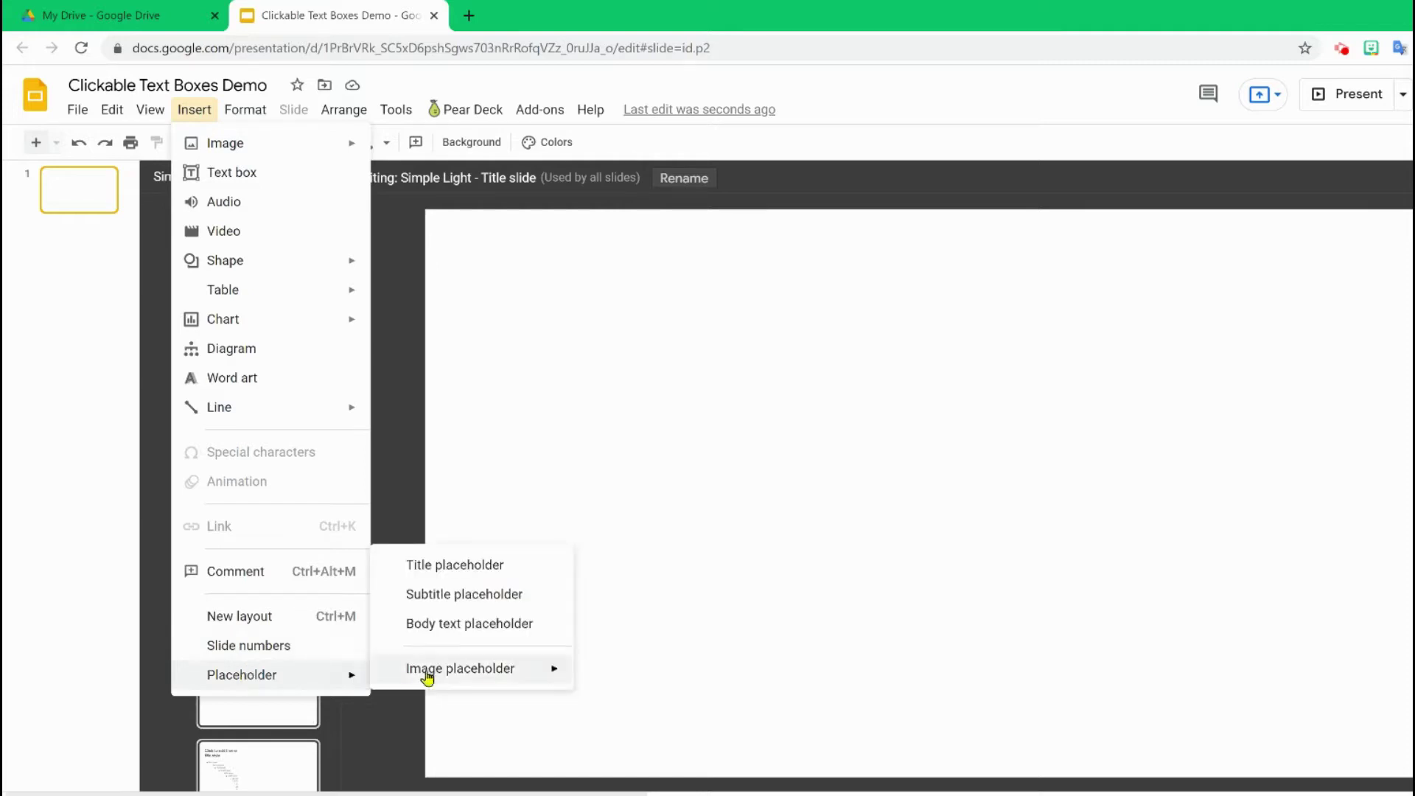
left_click(481, 625)
left_click_drag(494, 269, 780, 363)
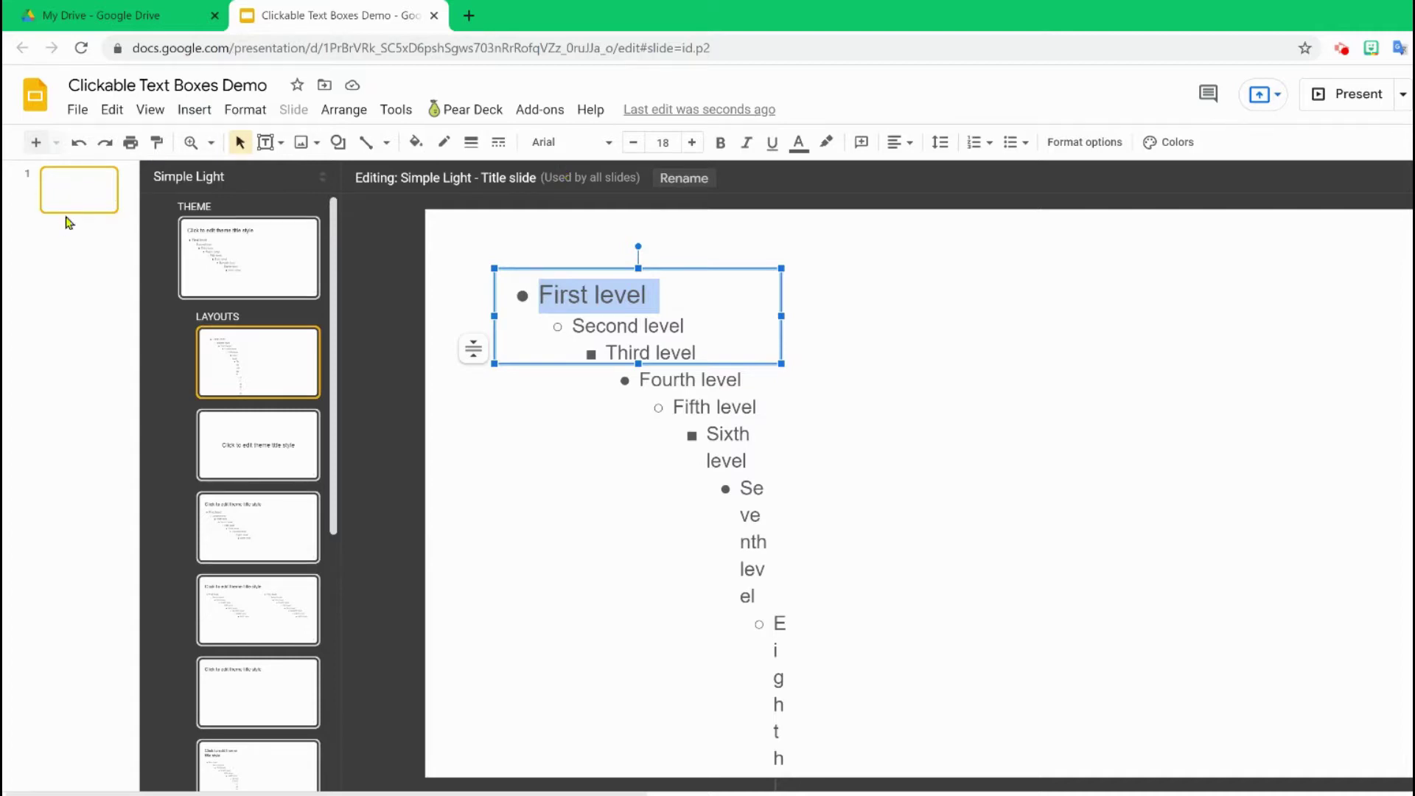
Style the First level text as 20-point Century Gothic, blue and centre-aligned.
left_click(608, 143)
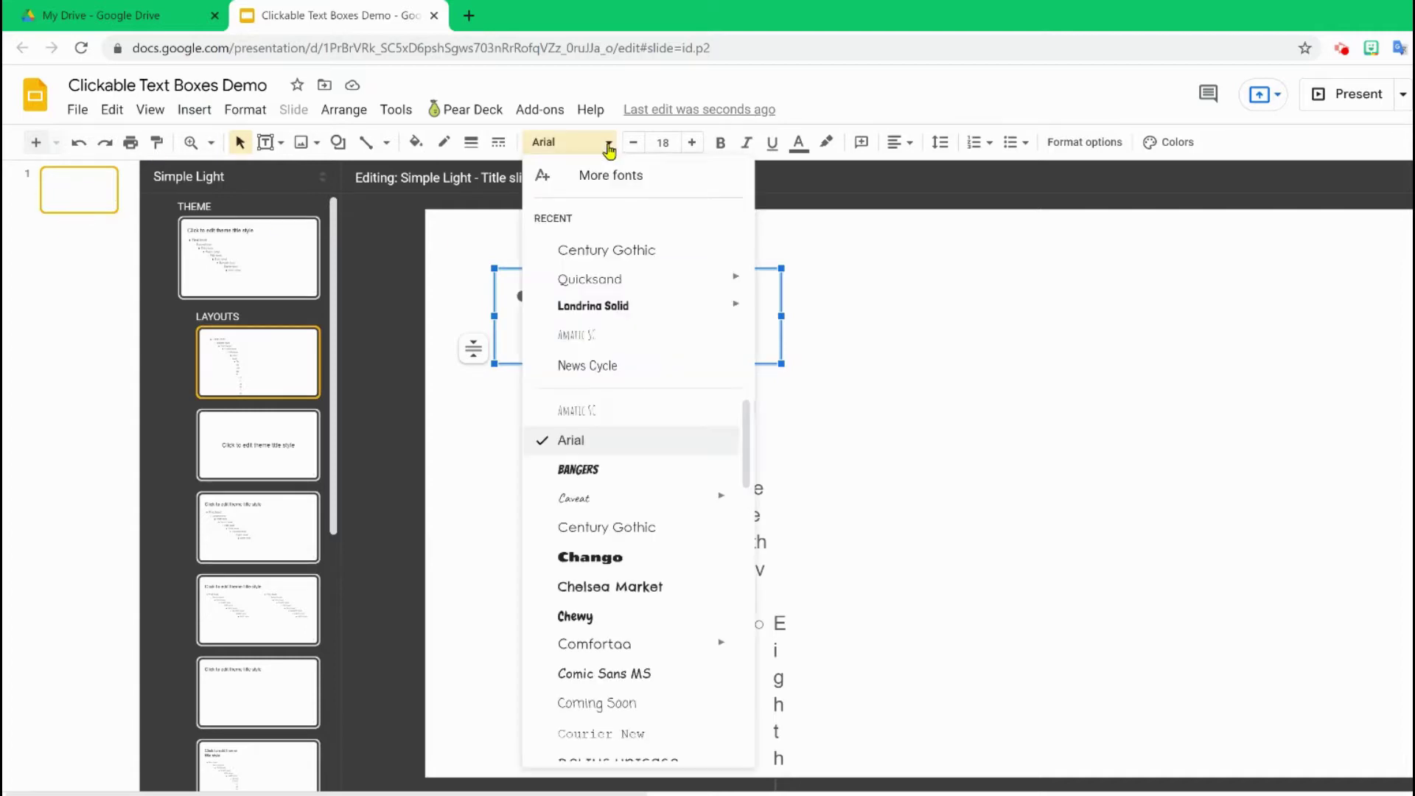
left_click(613, 252)
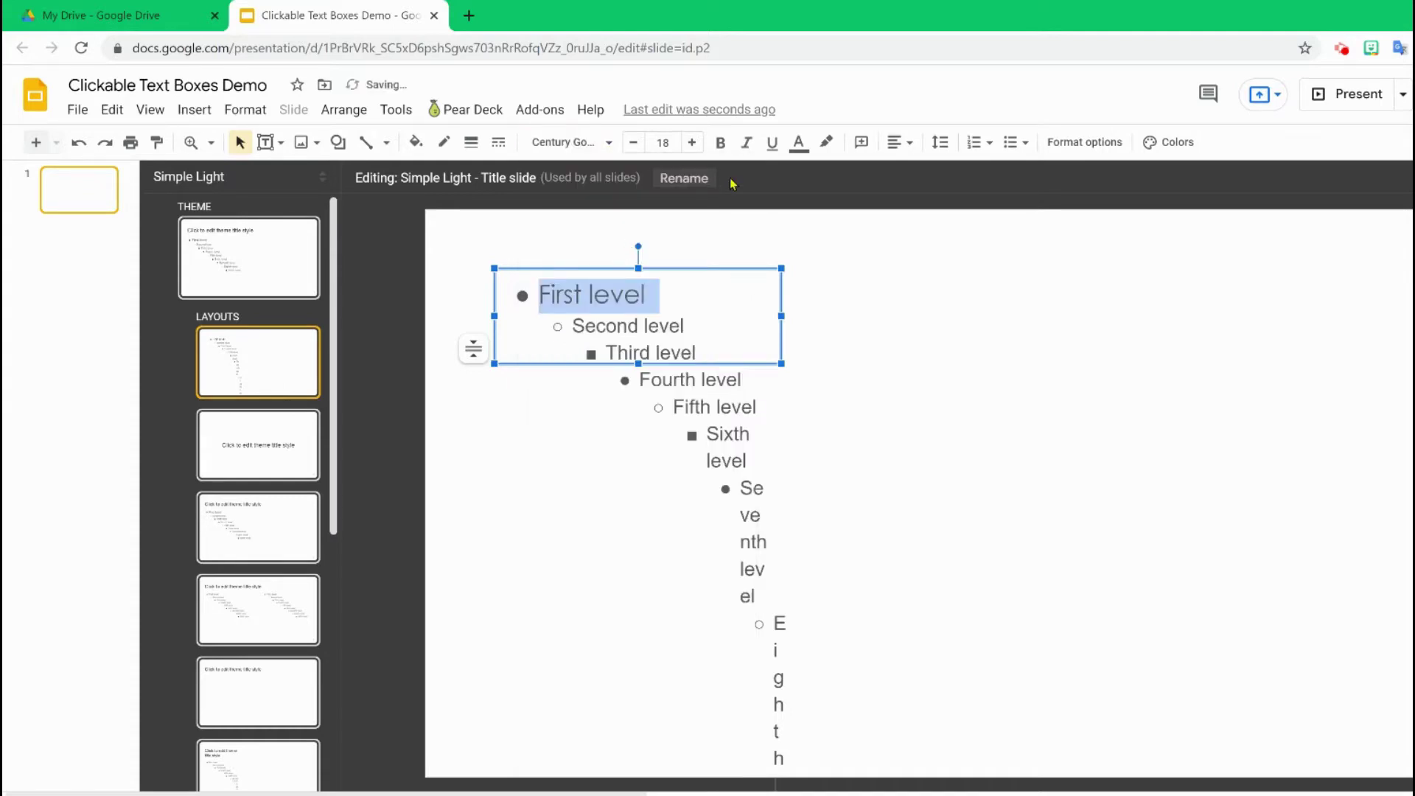
left_click(693, 143)
left_click(692, 142)
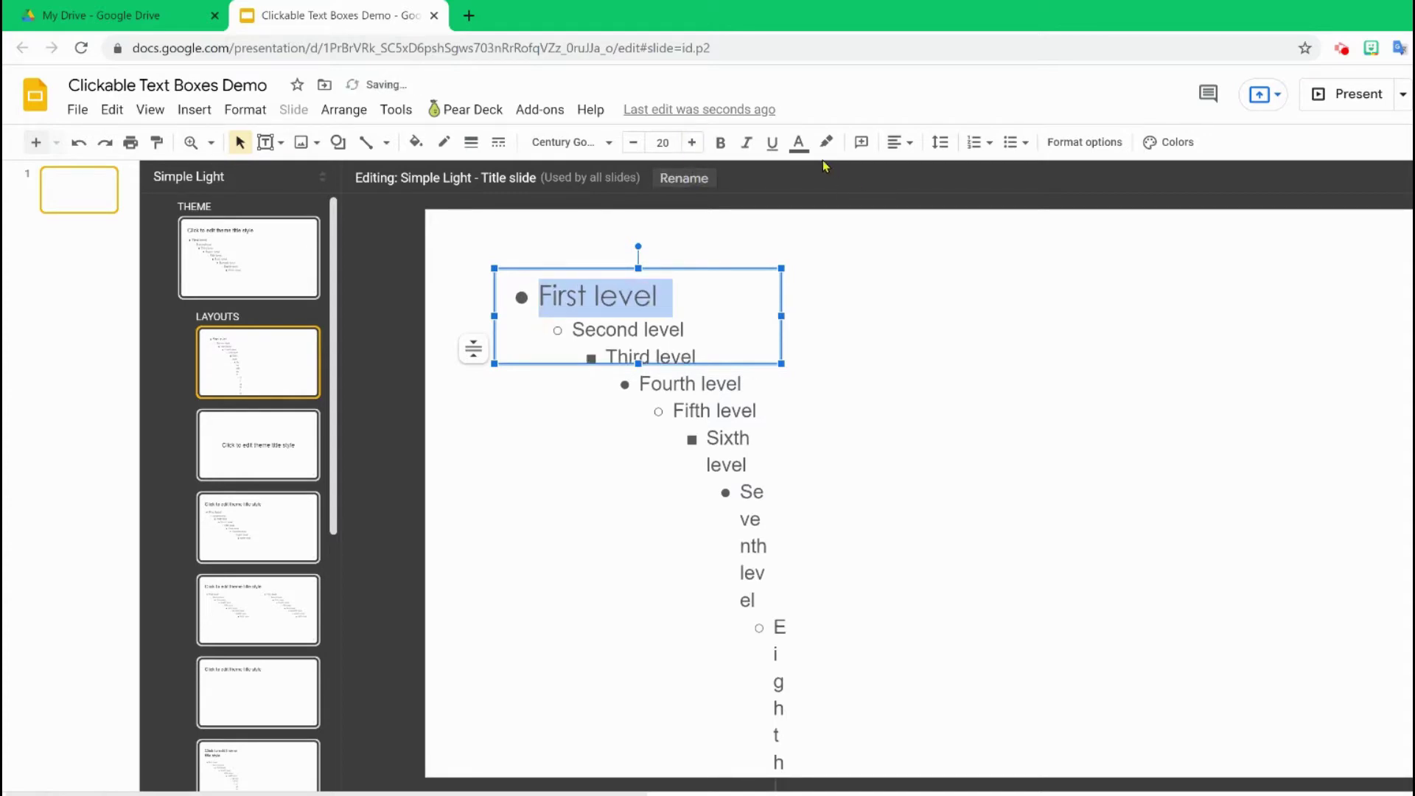
left_click(802, 146)
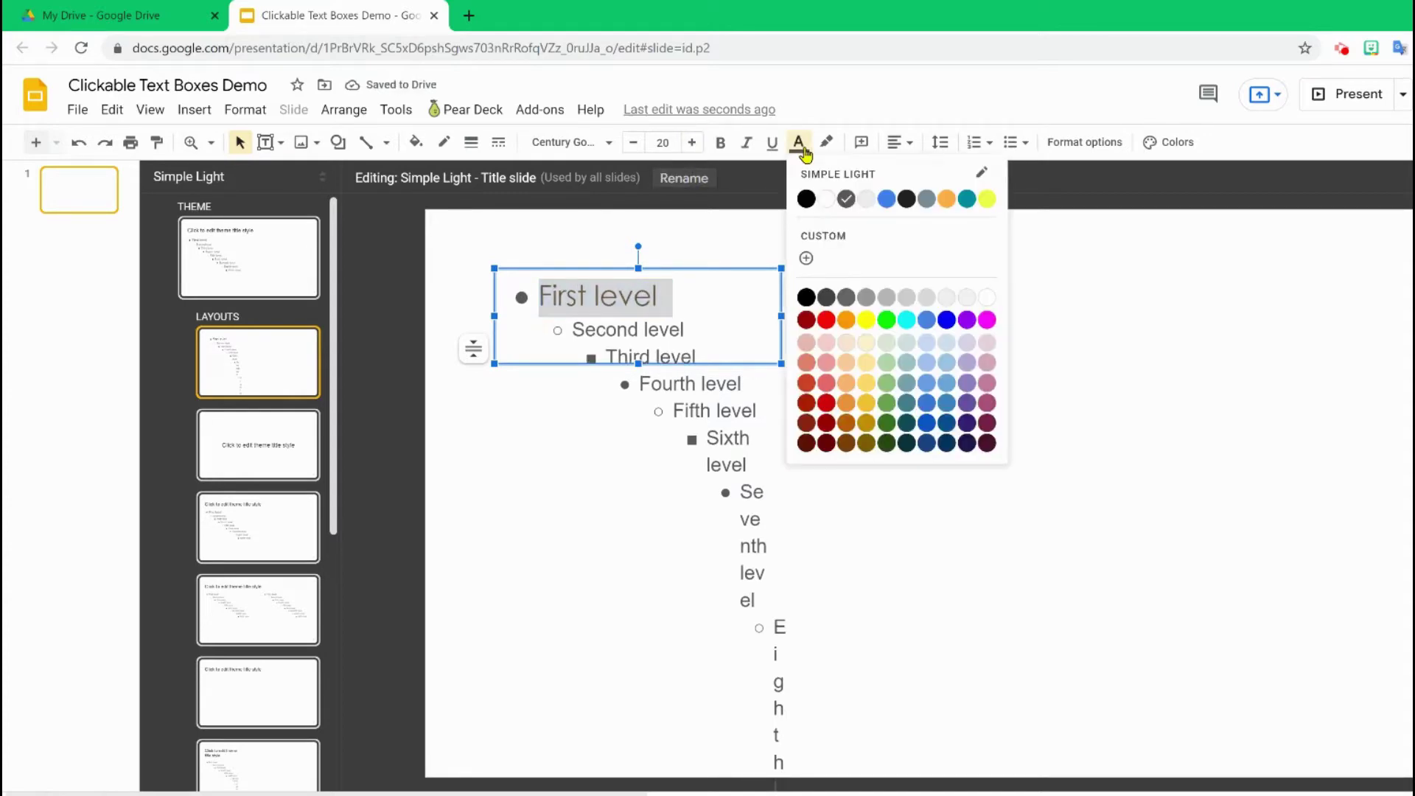
left_click(947, 320)
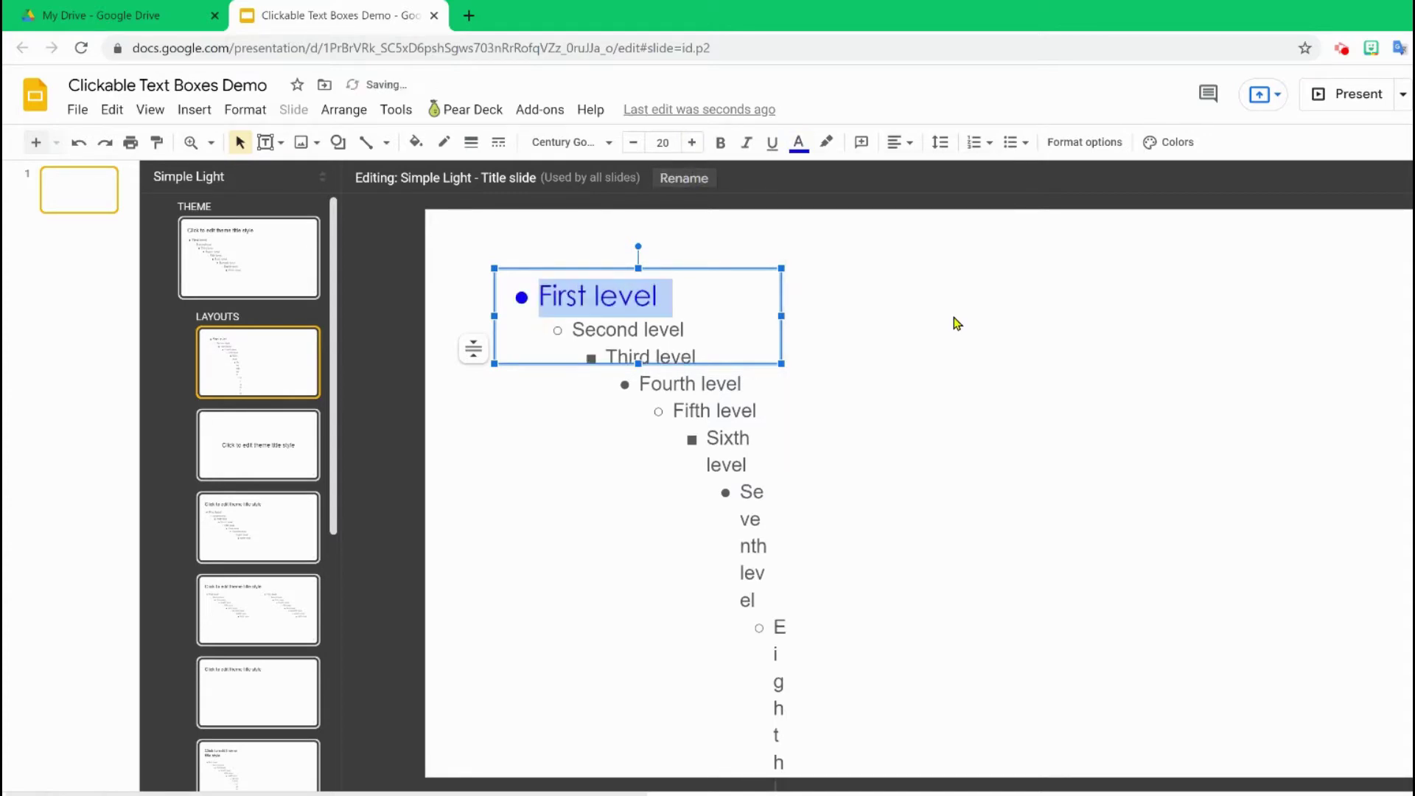
left_click(909, 150)
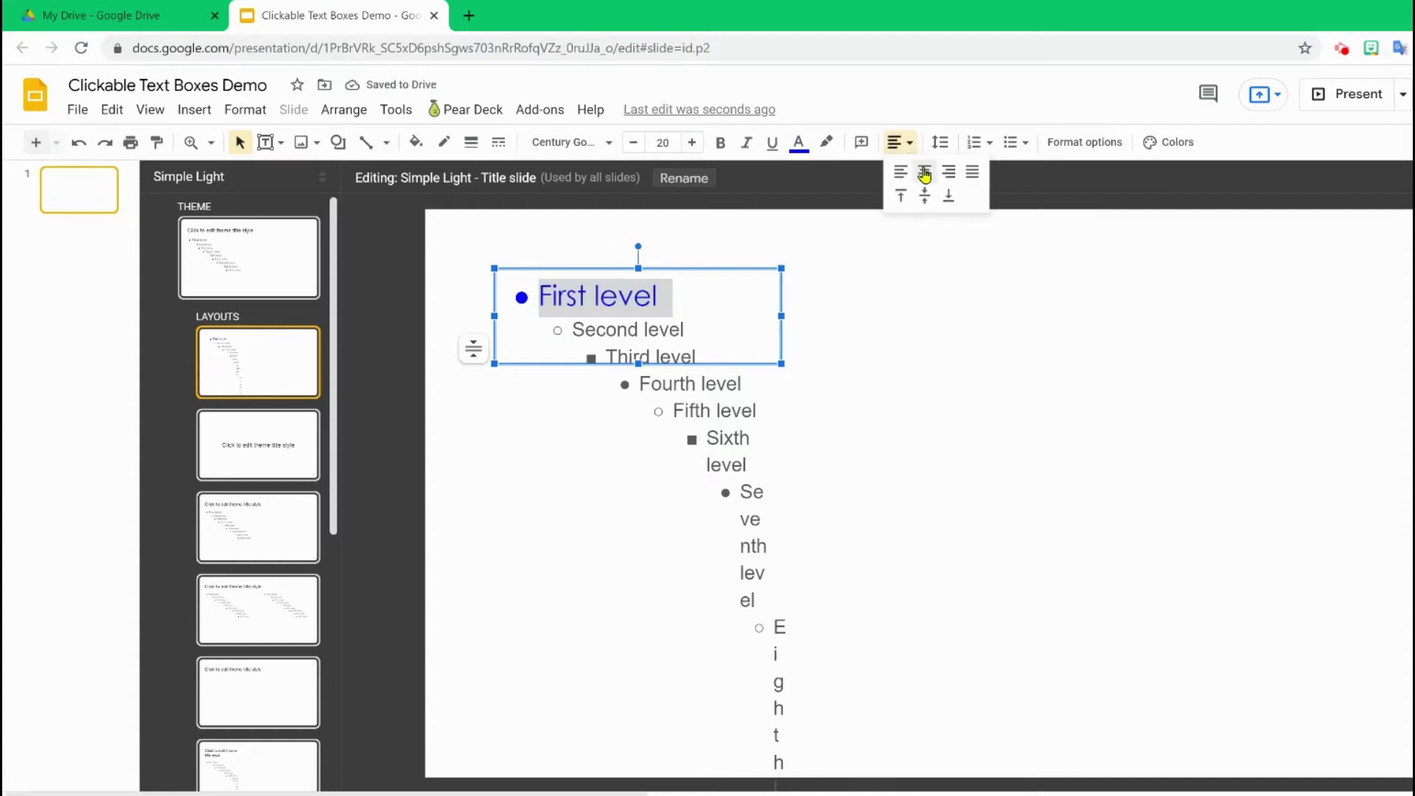
left_click(925, 174)
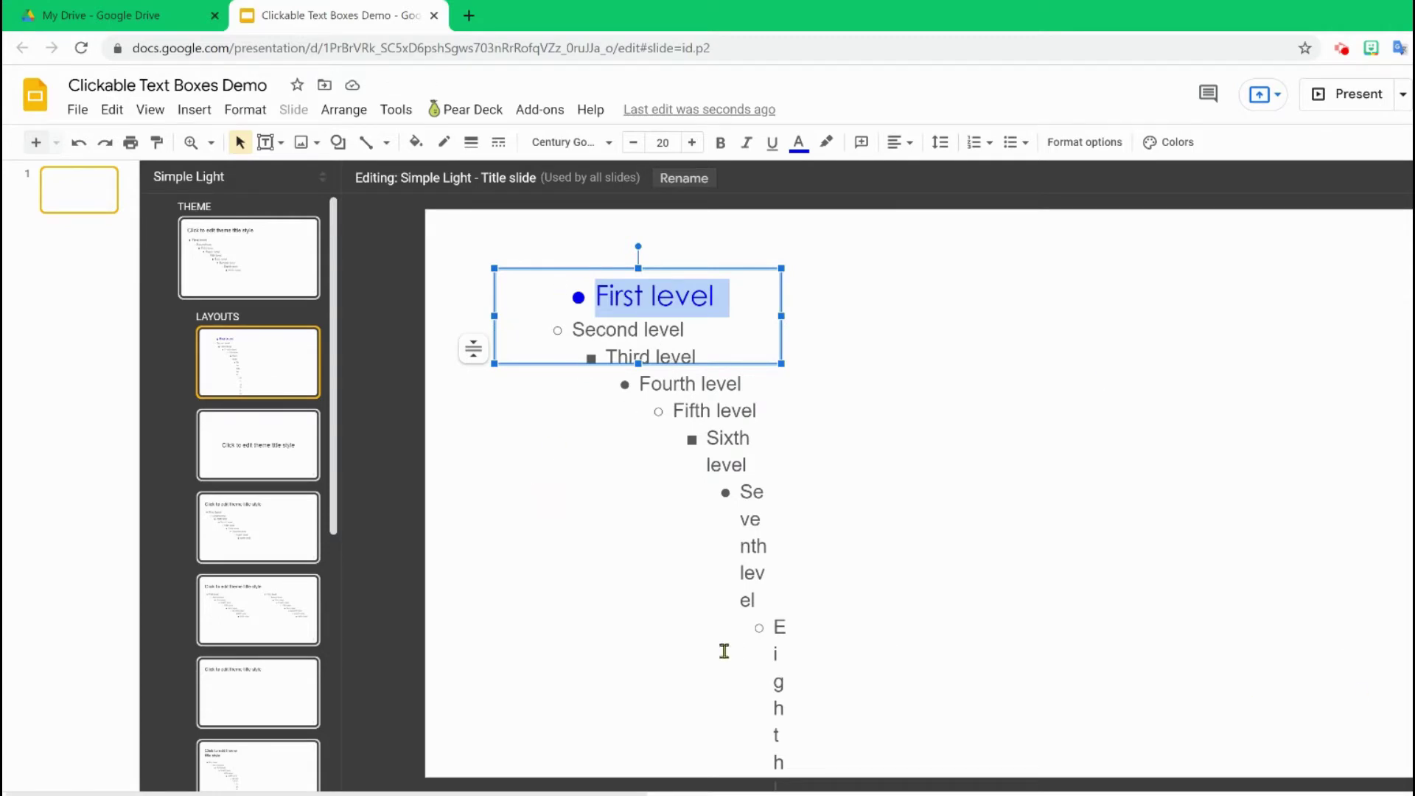
Copy the styled placeholder and move the pasted copy to the layout's top right.
left_click(531, 272)
right_click(530, 272)
left_click(581, 319)
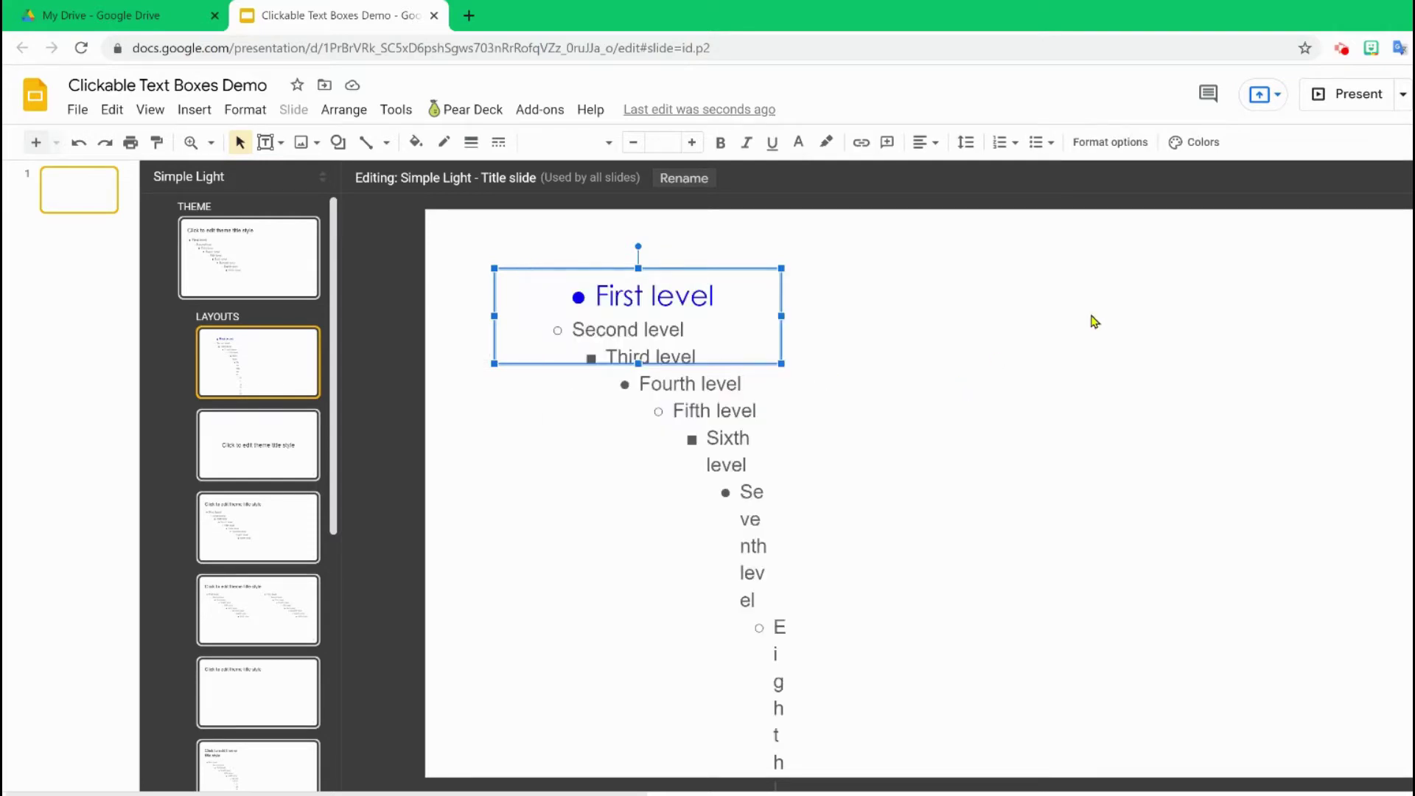
right_click(1097, 319)
left_click(1132, 393)
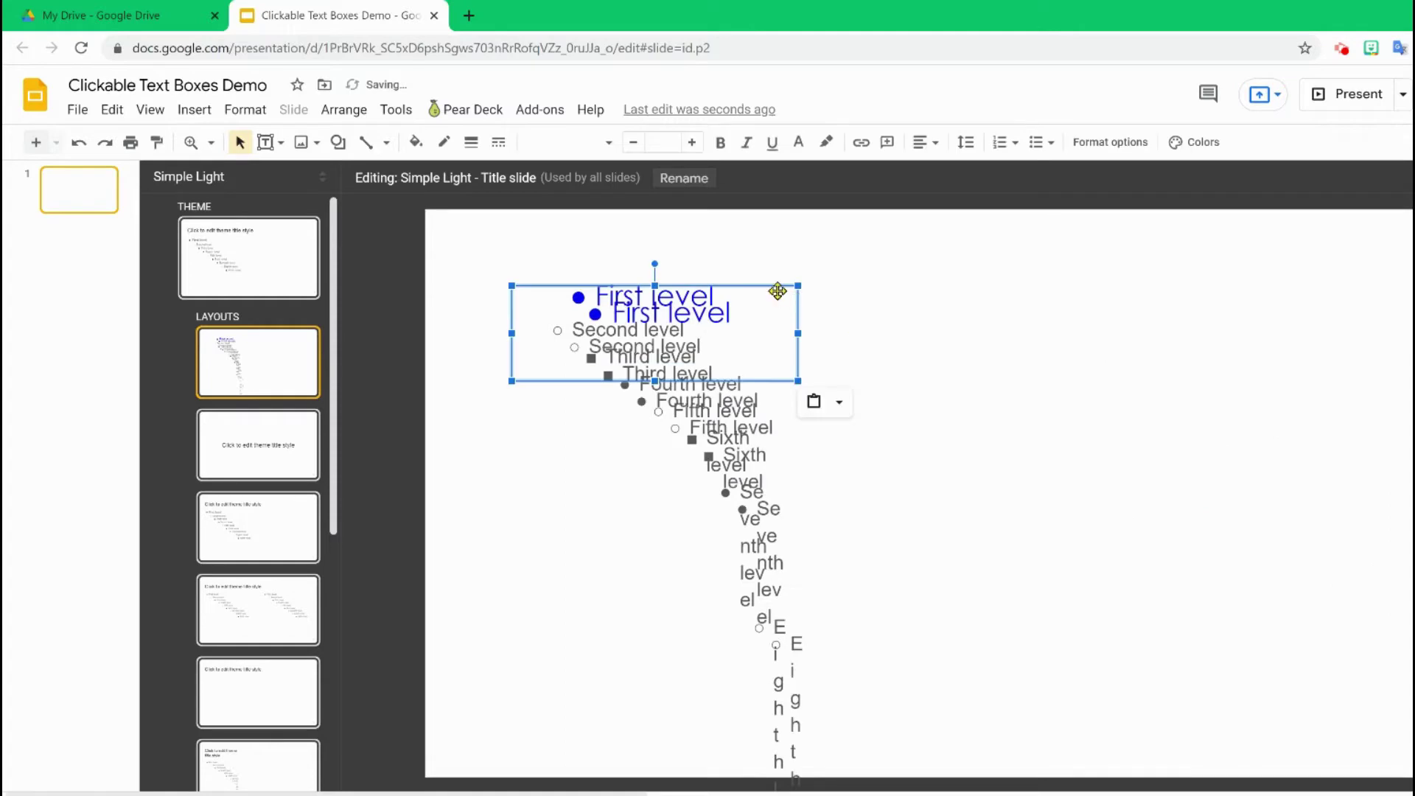
left_click_drag(1214, 341, 1324, 291)
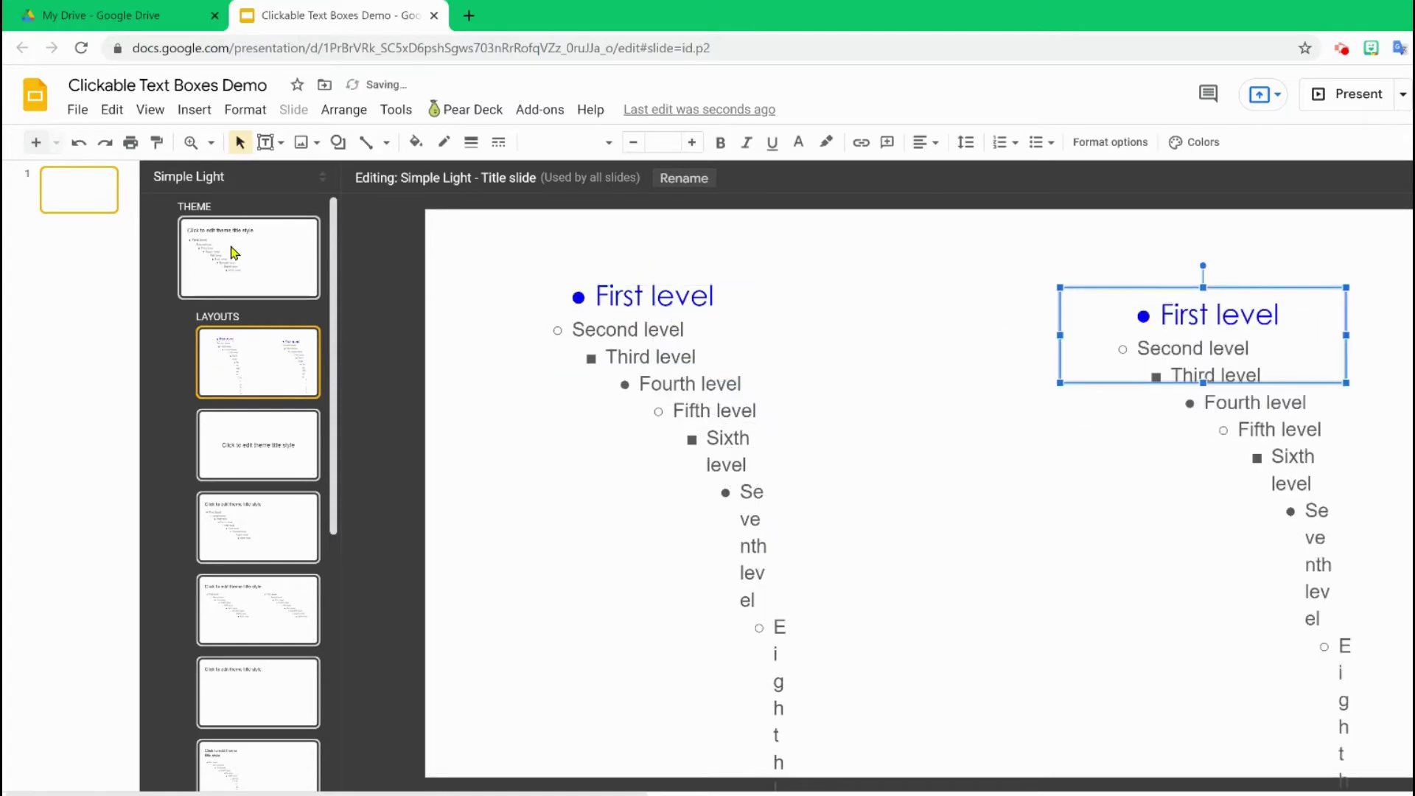
On slide 1, align the right text box's top with the left box and test both placeholders.
left_click(68, 203)
left_click(1081, 303)
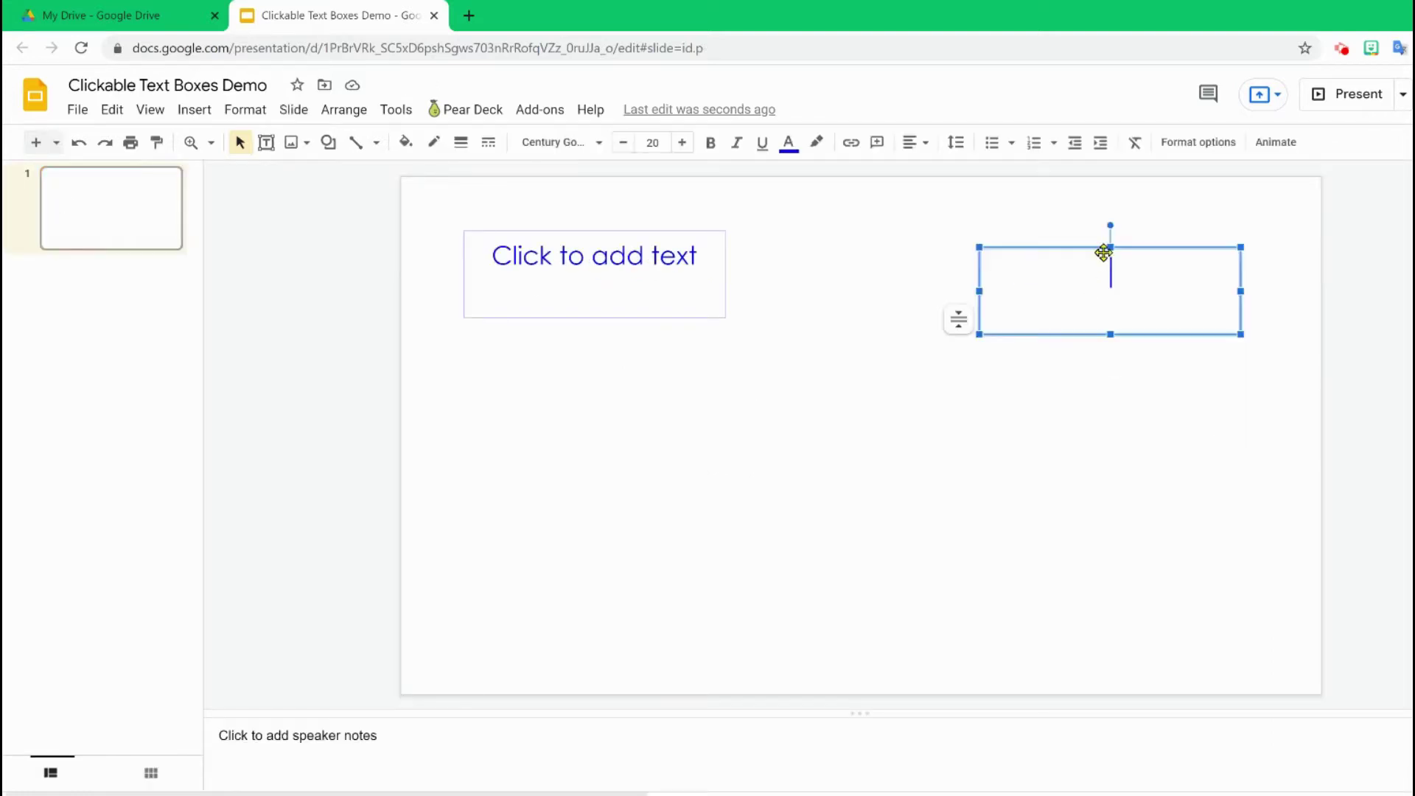
mouse_move(1104, 253)
left_mouse_down()
mouse_move(1084, 227)
mouse_move(1092, 237)
left_mouse_up()
left_click(637, 274)
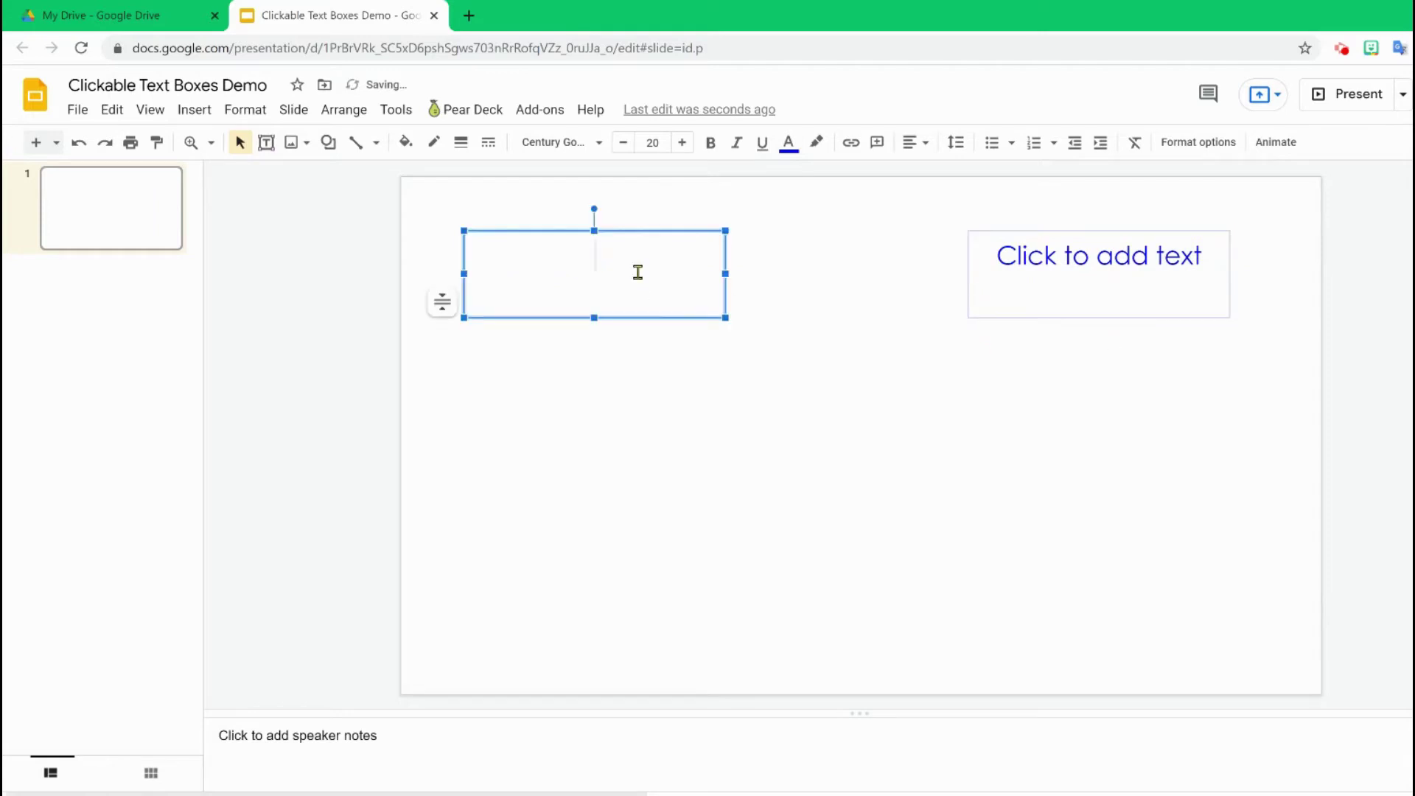
left_click(1073, 267)
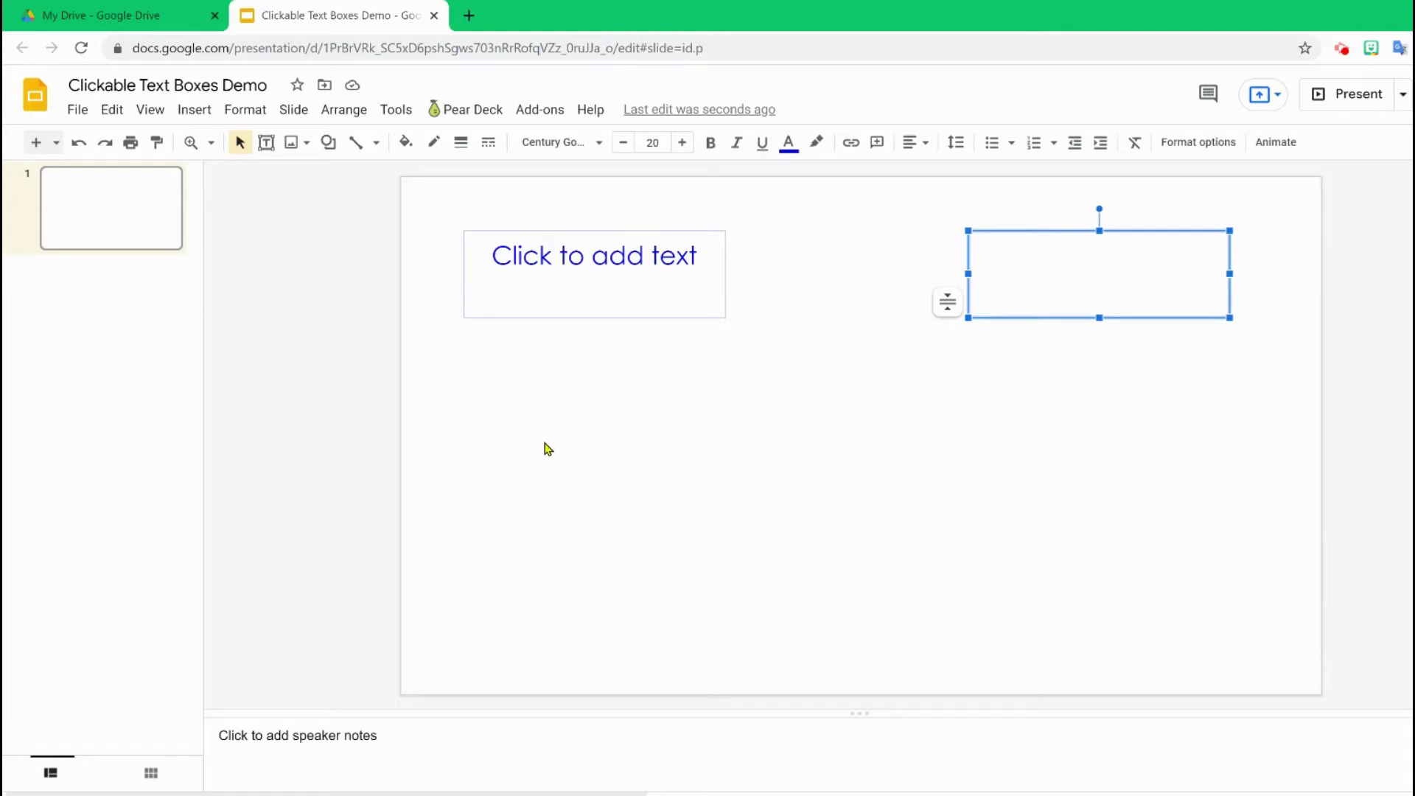
left_click(588, 448)
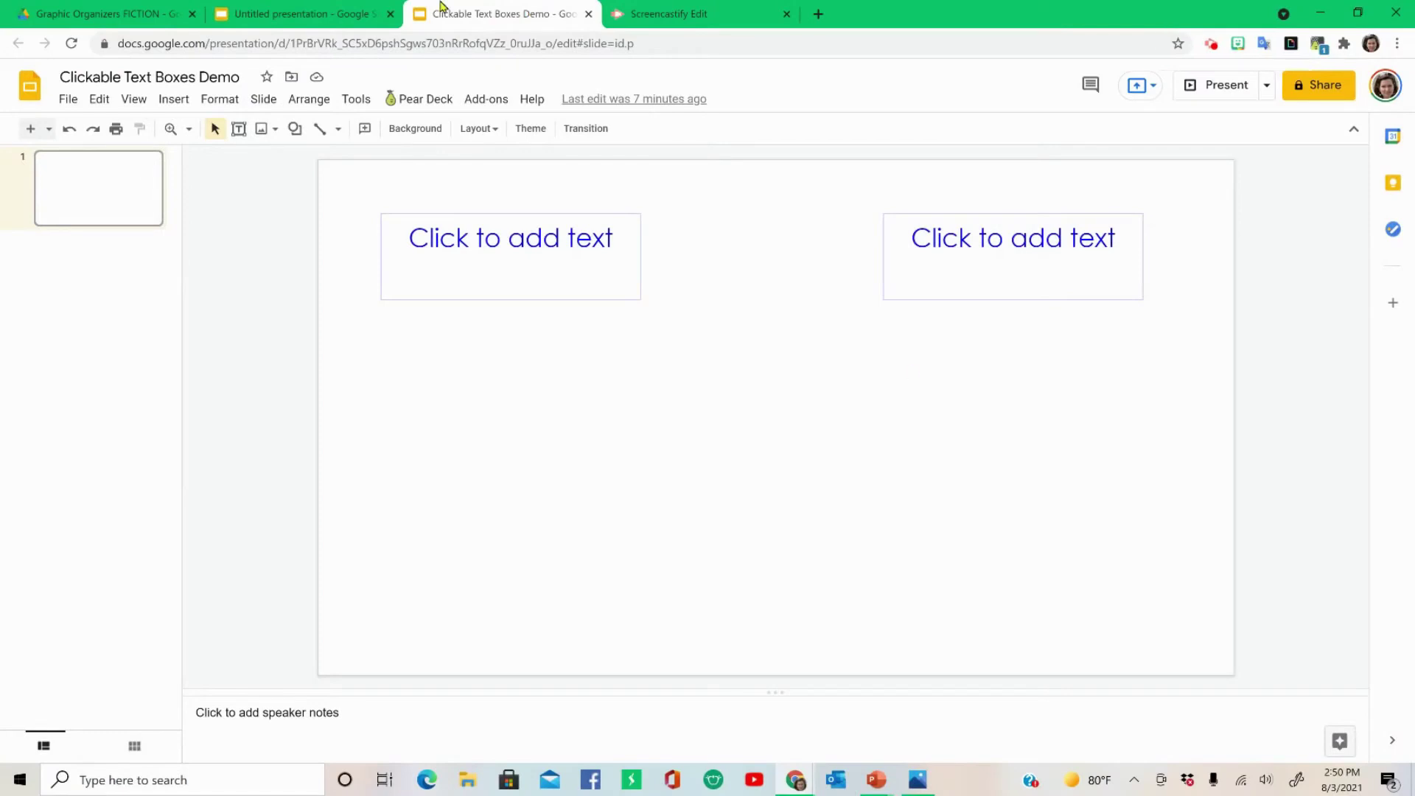
In the Untitled presentation, delete slide 1's title and subtitle boxes.
left_click(311, 12)
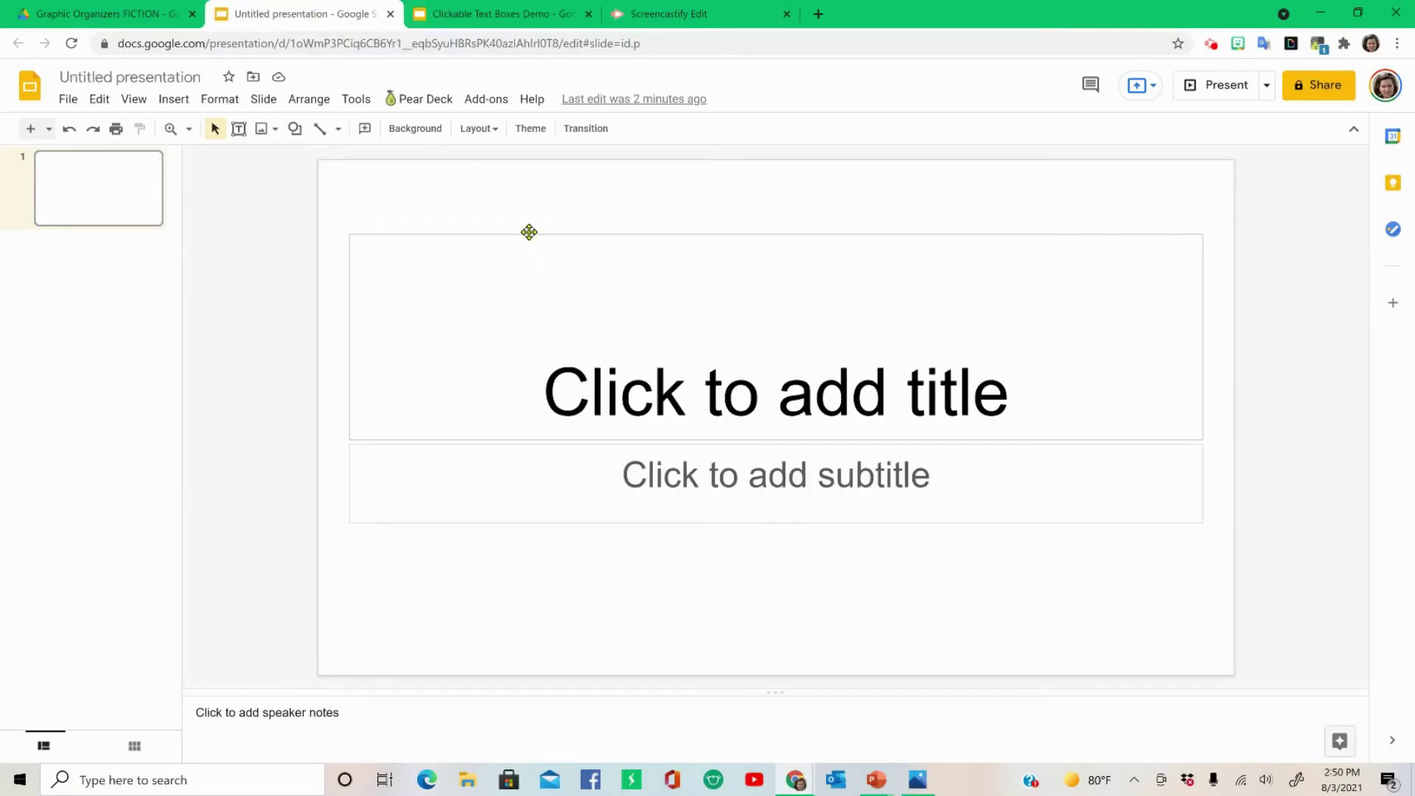
left_click_drag(343, 194, 1220, 586)
key("Delete")
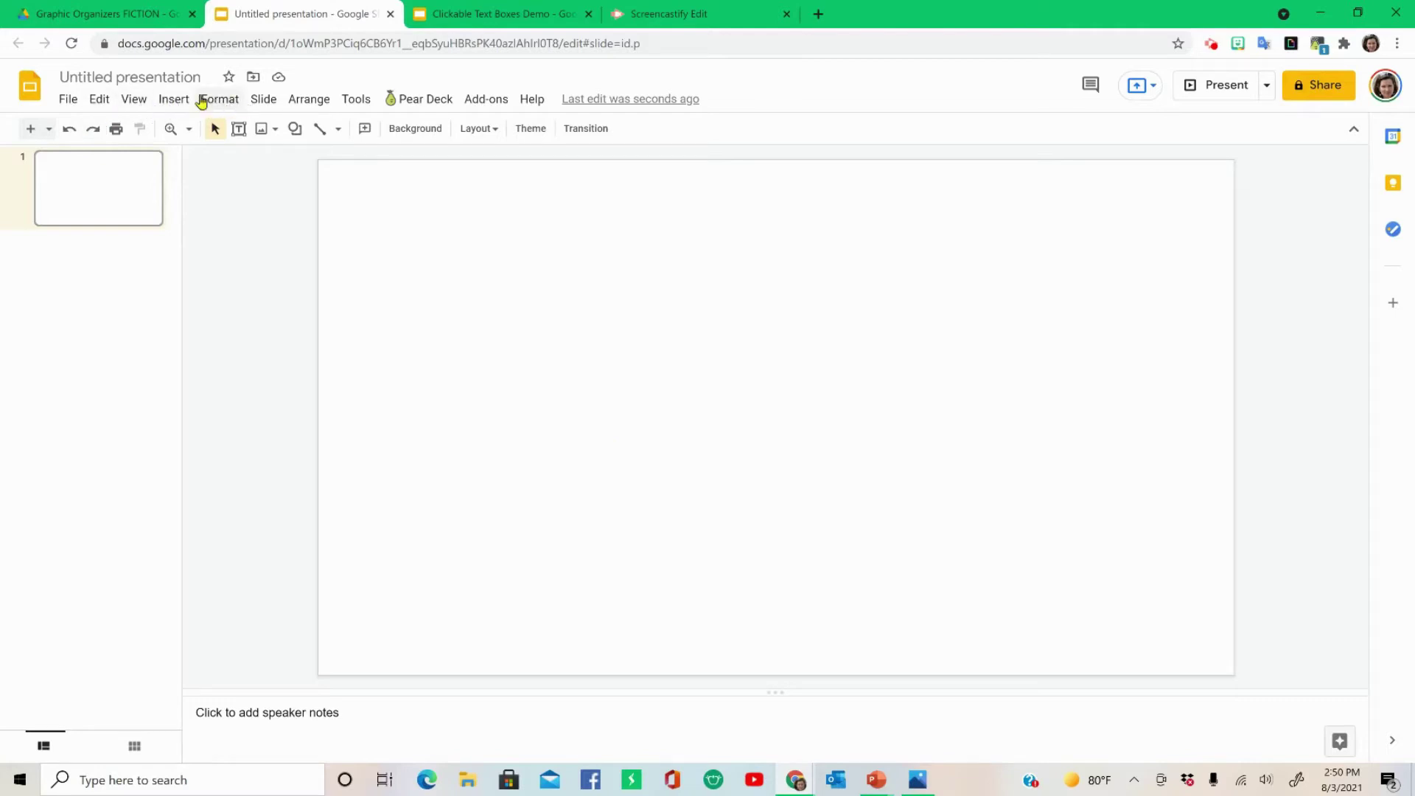
Change Page setup to a custom slide size of 11 by 8.5 inches.
left_click(66, 99)
left_click(112, 625)
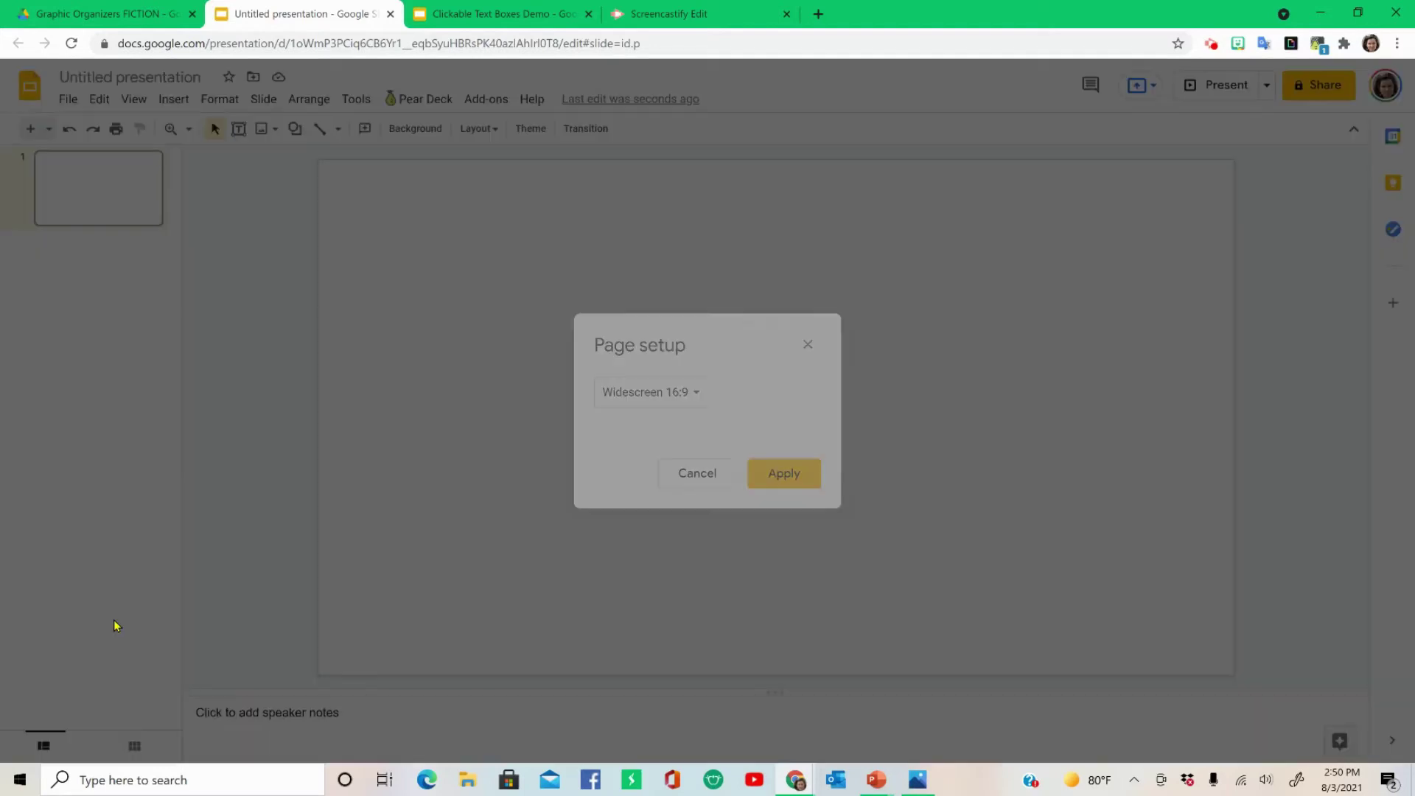
left_click(699, 391)
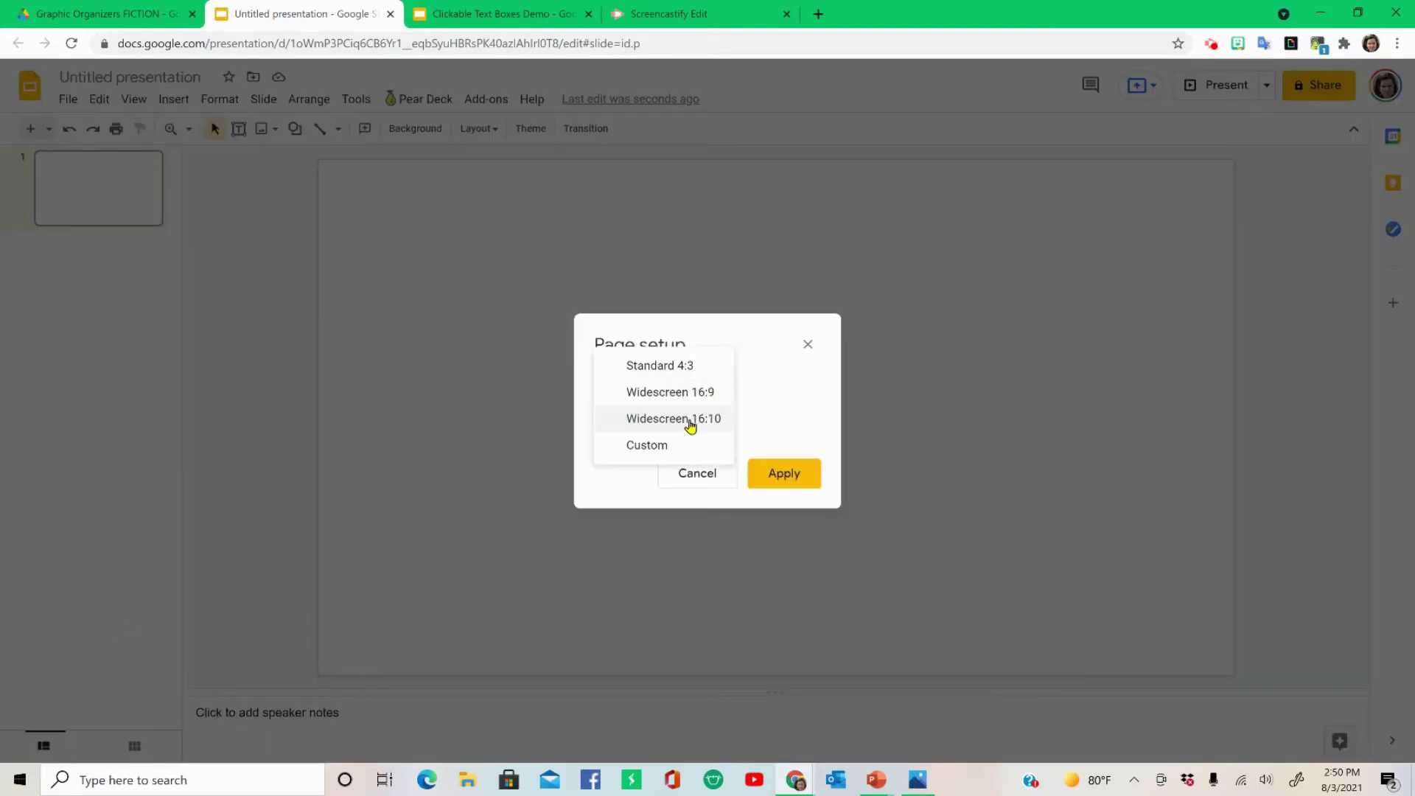
left_click(670, 444)
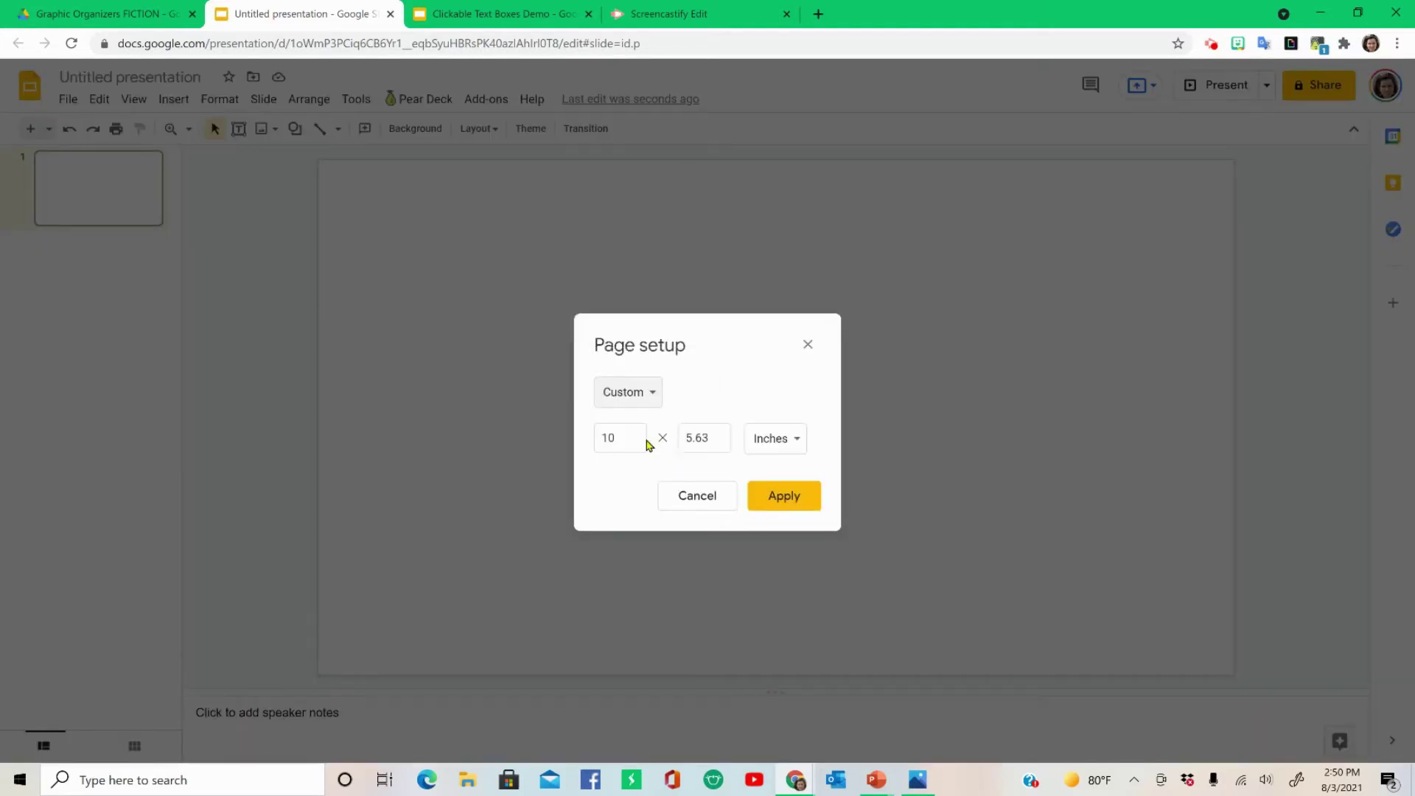
left_click_drag(624, 436, 604, 437)
type("11")
left_click_drag(709, 438, 681, 436)
type("8.5")
left_click(800, 499)
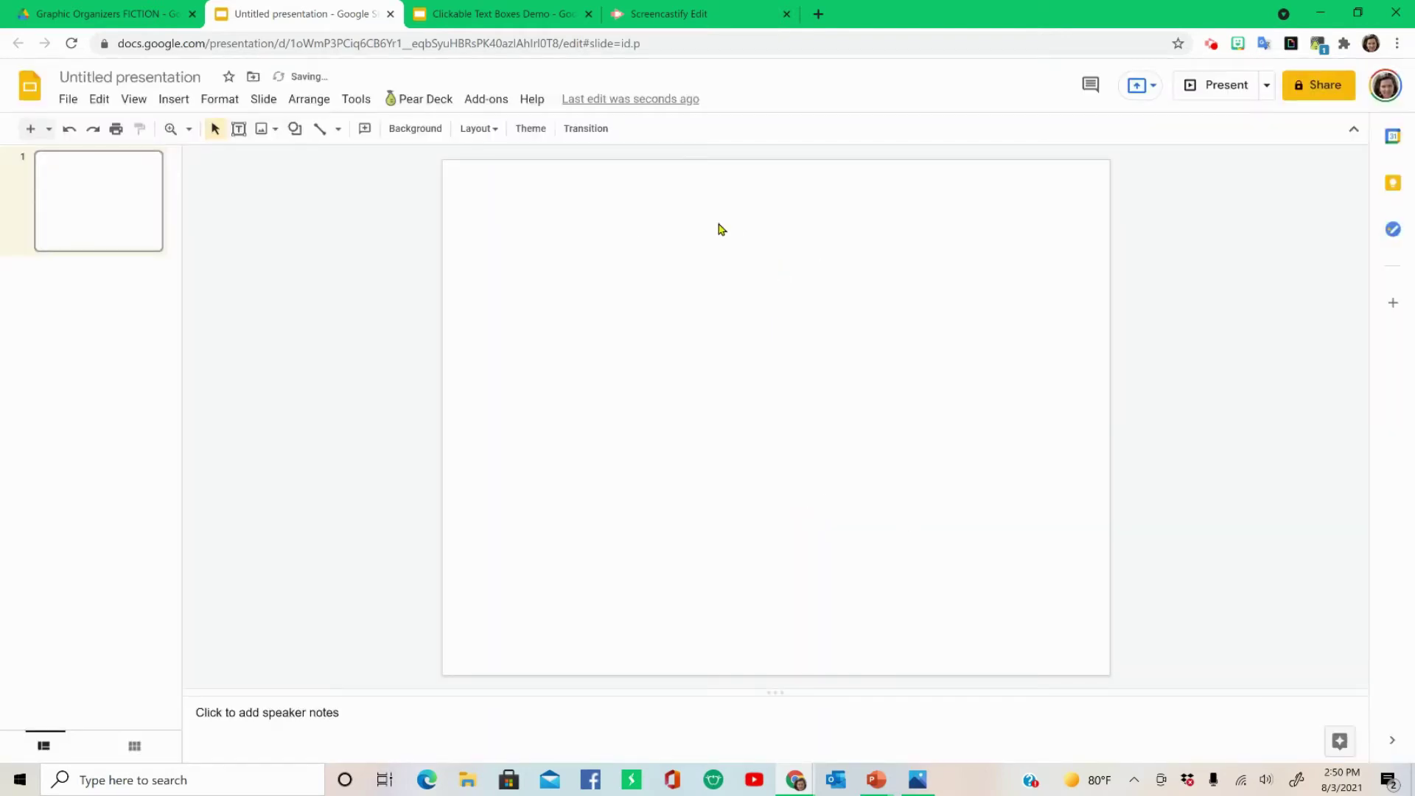
Open the Drive image picker and browse the Graphic Organizers FICTION folder in My Drive.
left_click(174, 103)
mouse_move(185, 128)
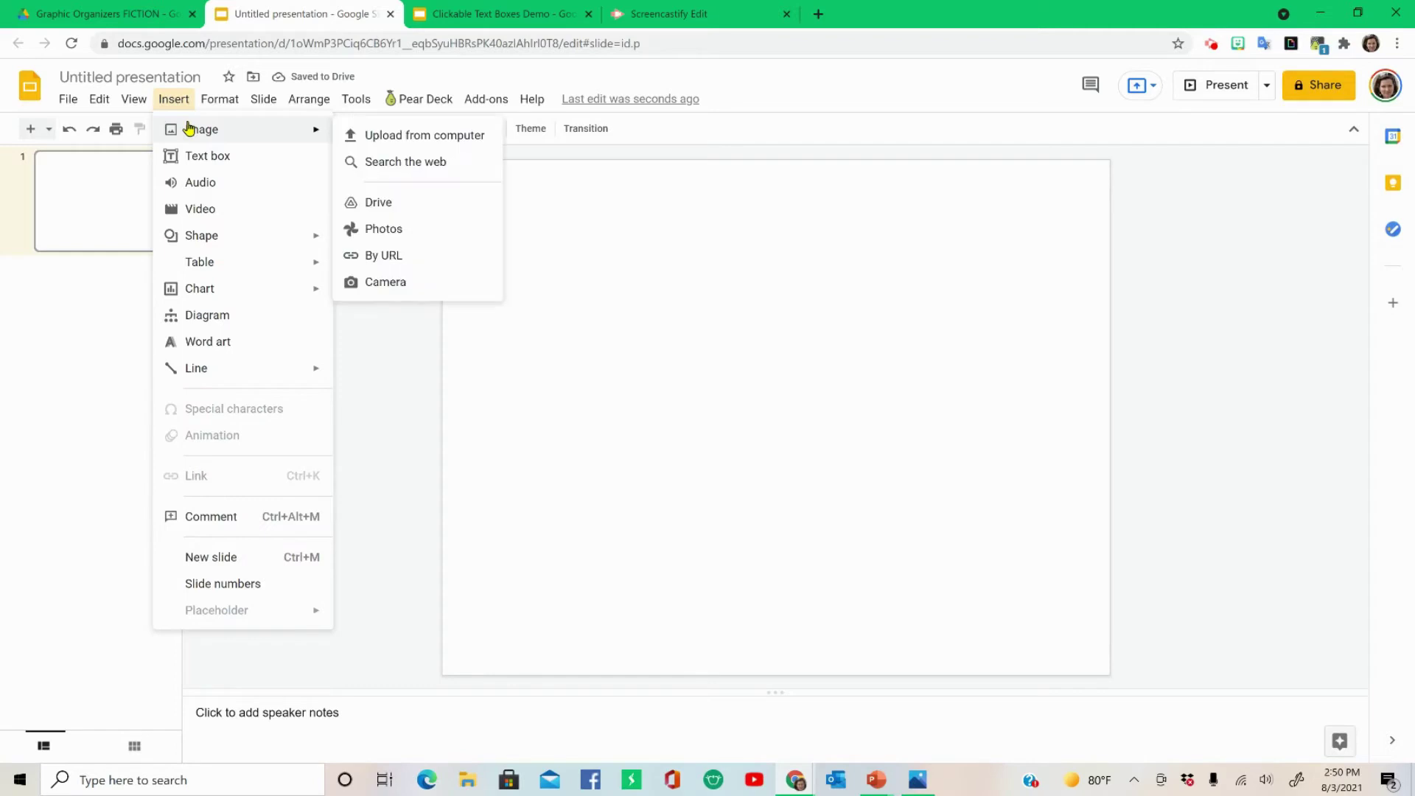
left_click(383, 203)
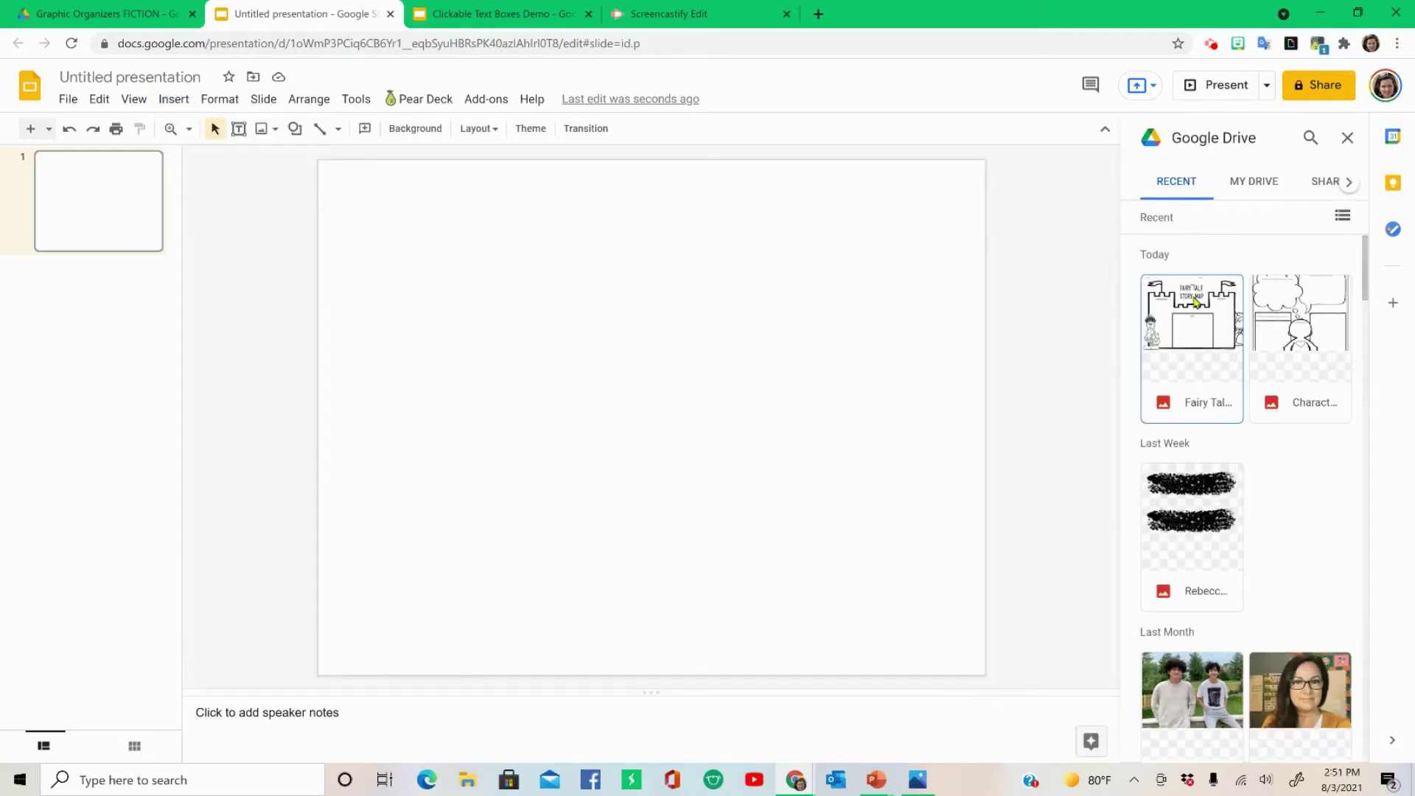
left_click(1254, 183)
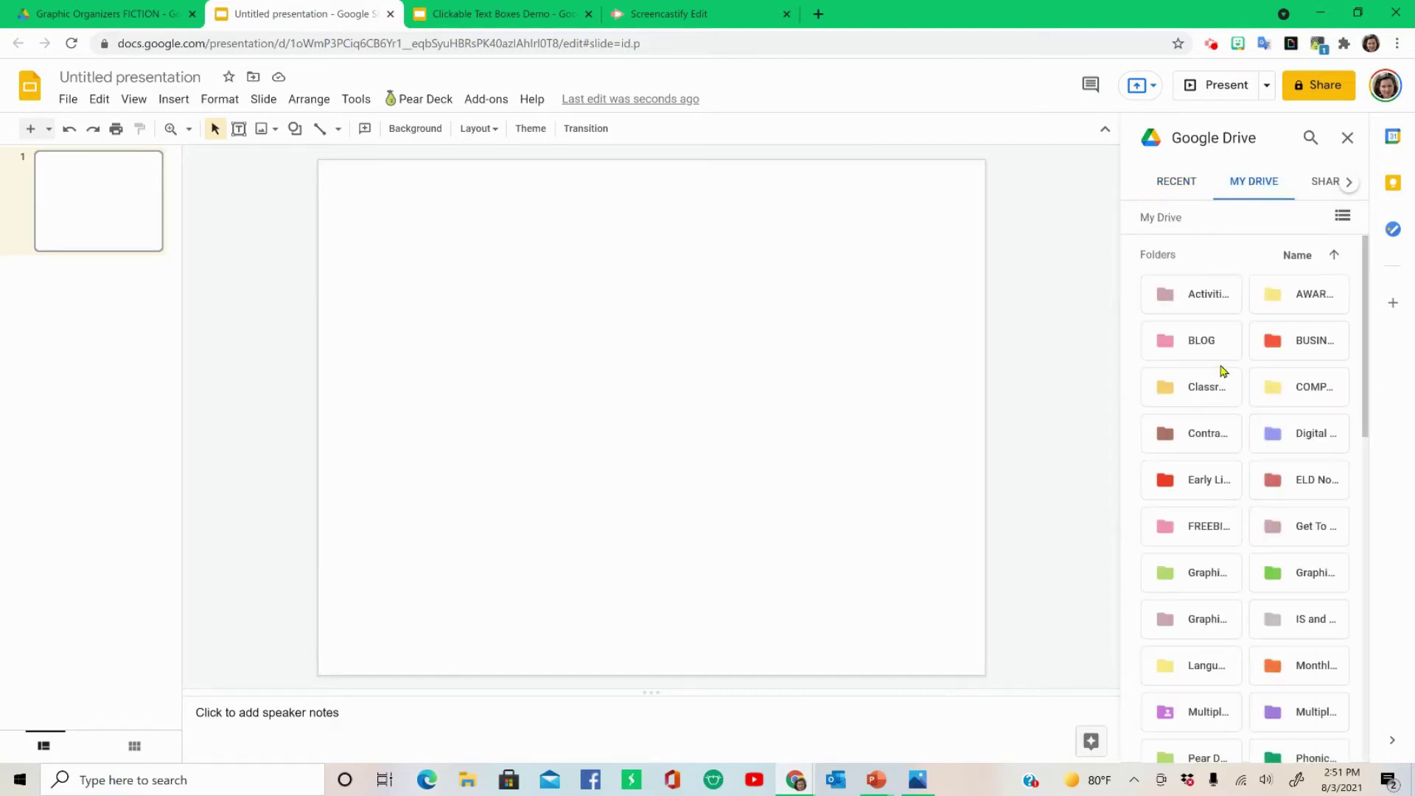
scroll(1224, 370, "down", 1)
left_click(1194, 487)
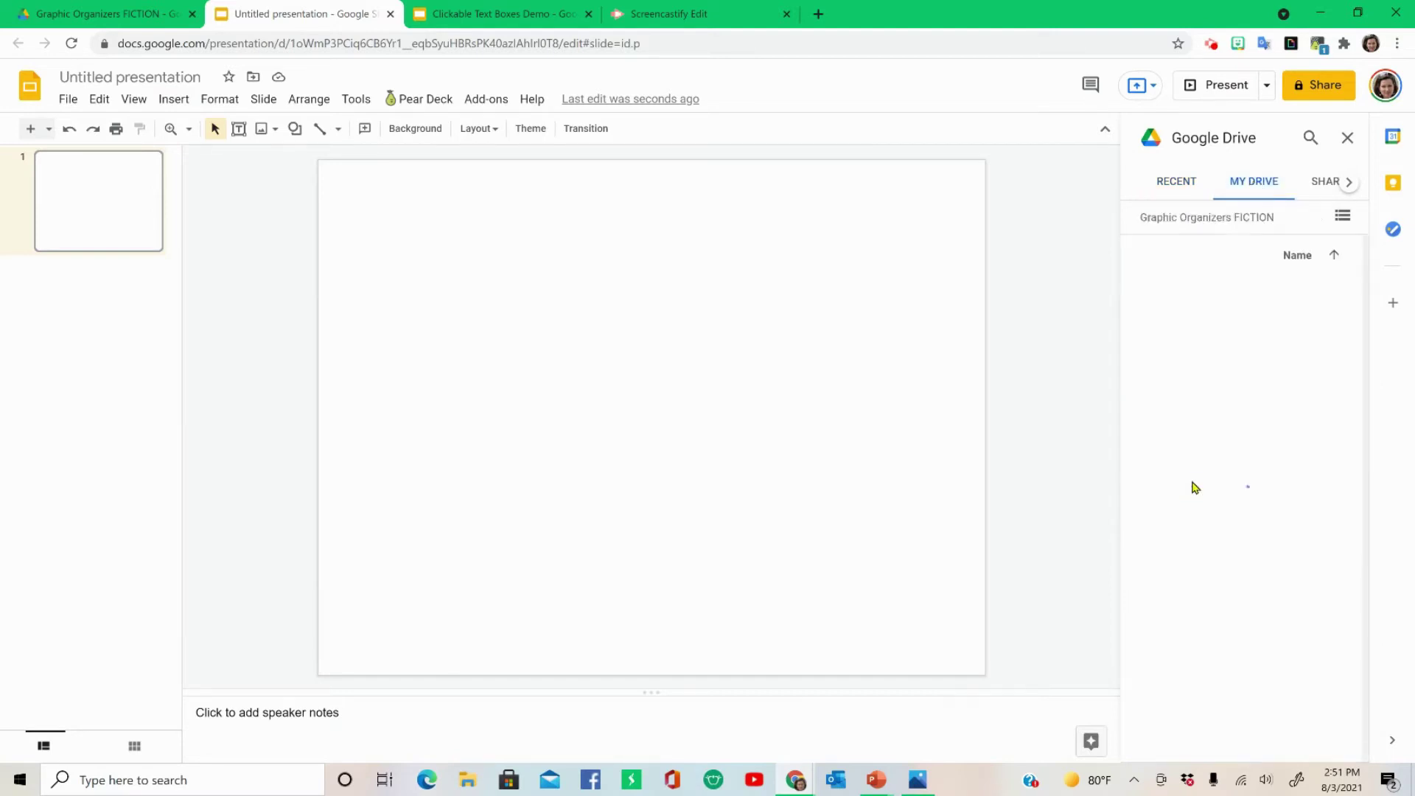
scroll(1251, 355, "down", 1)
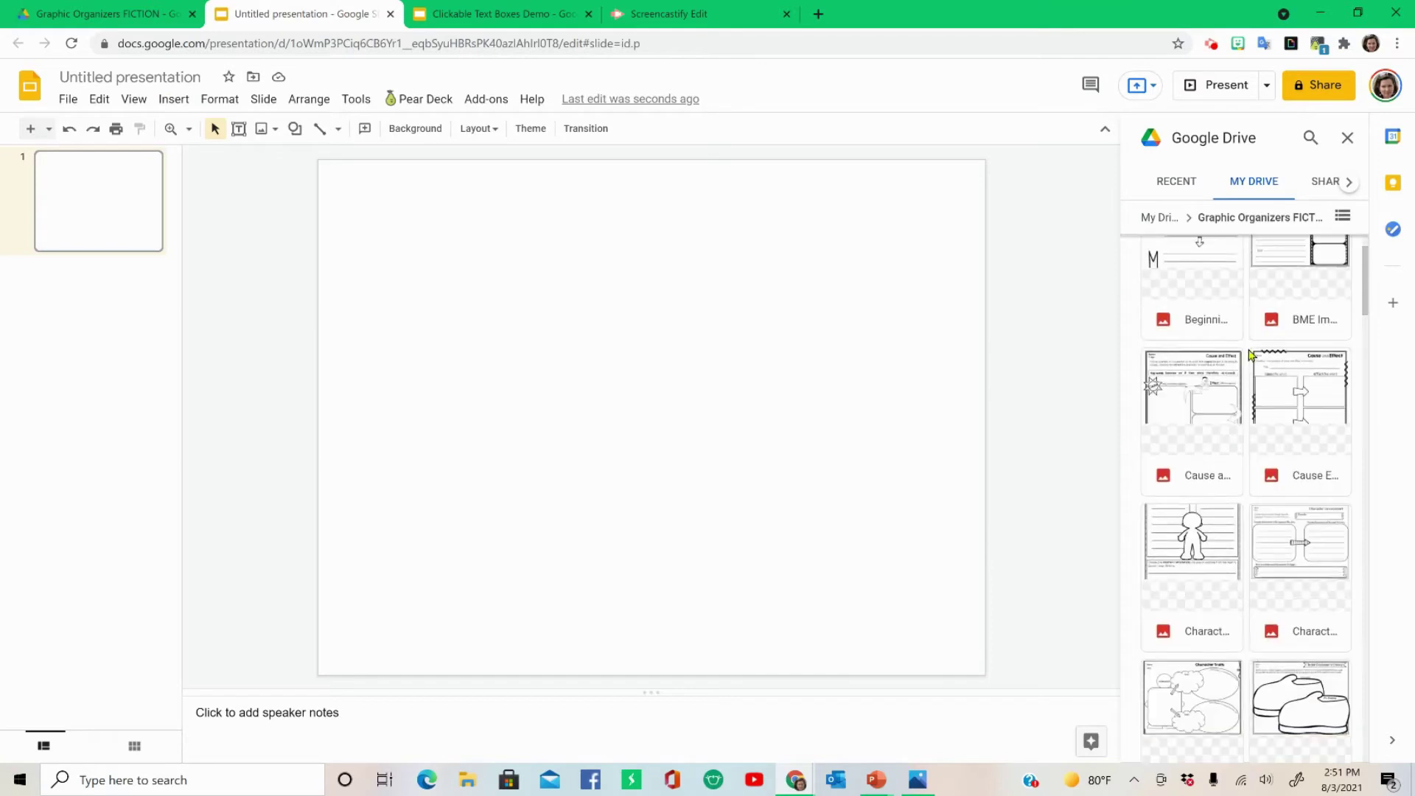
scroll(1256, 372, "down", 5)
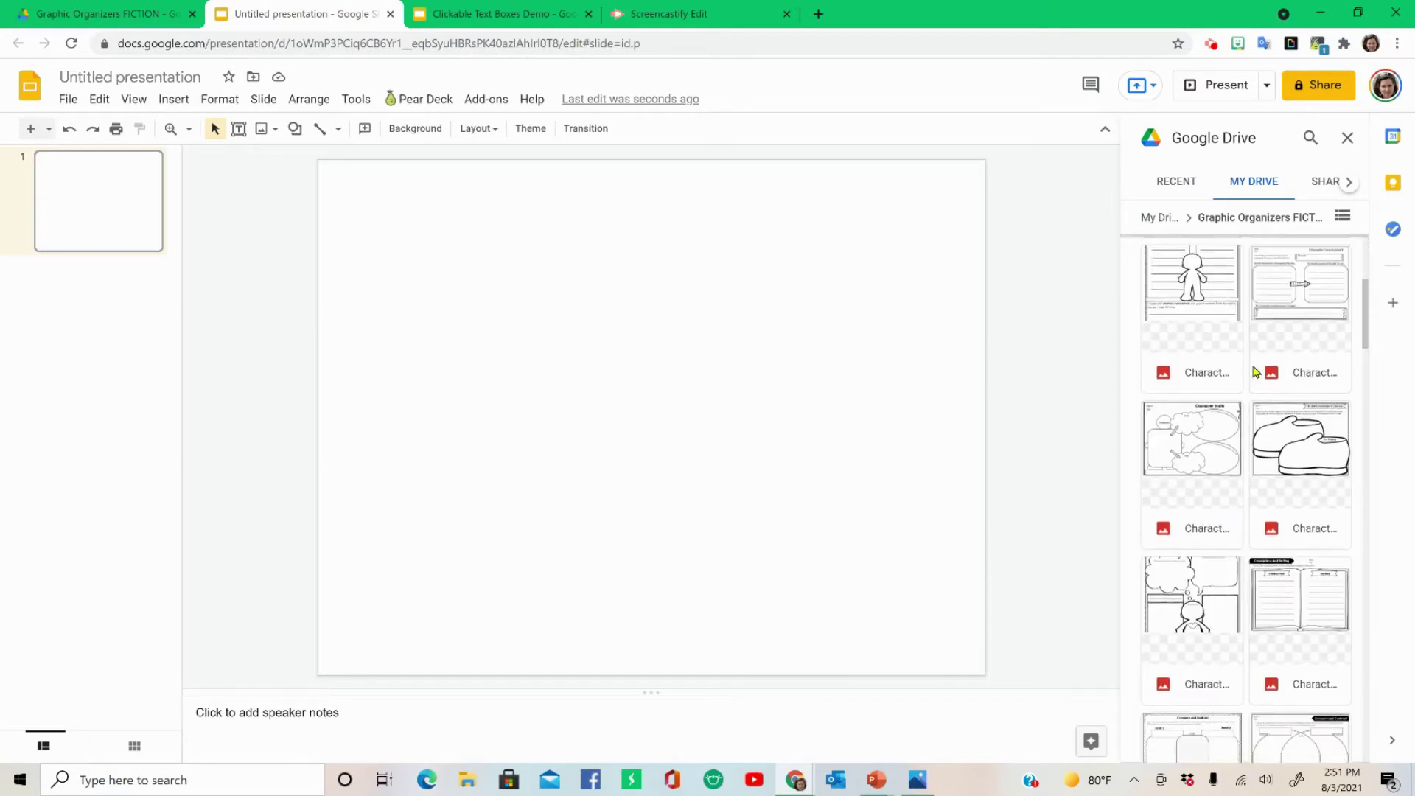
scroll(1255, 372, "down", 7)
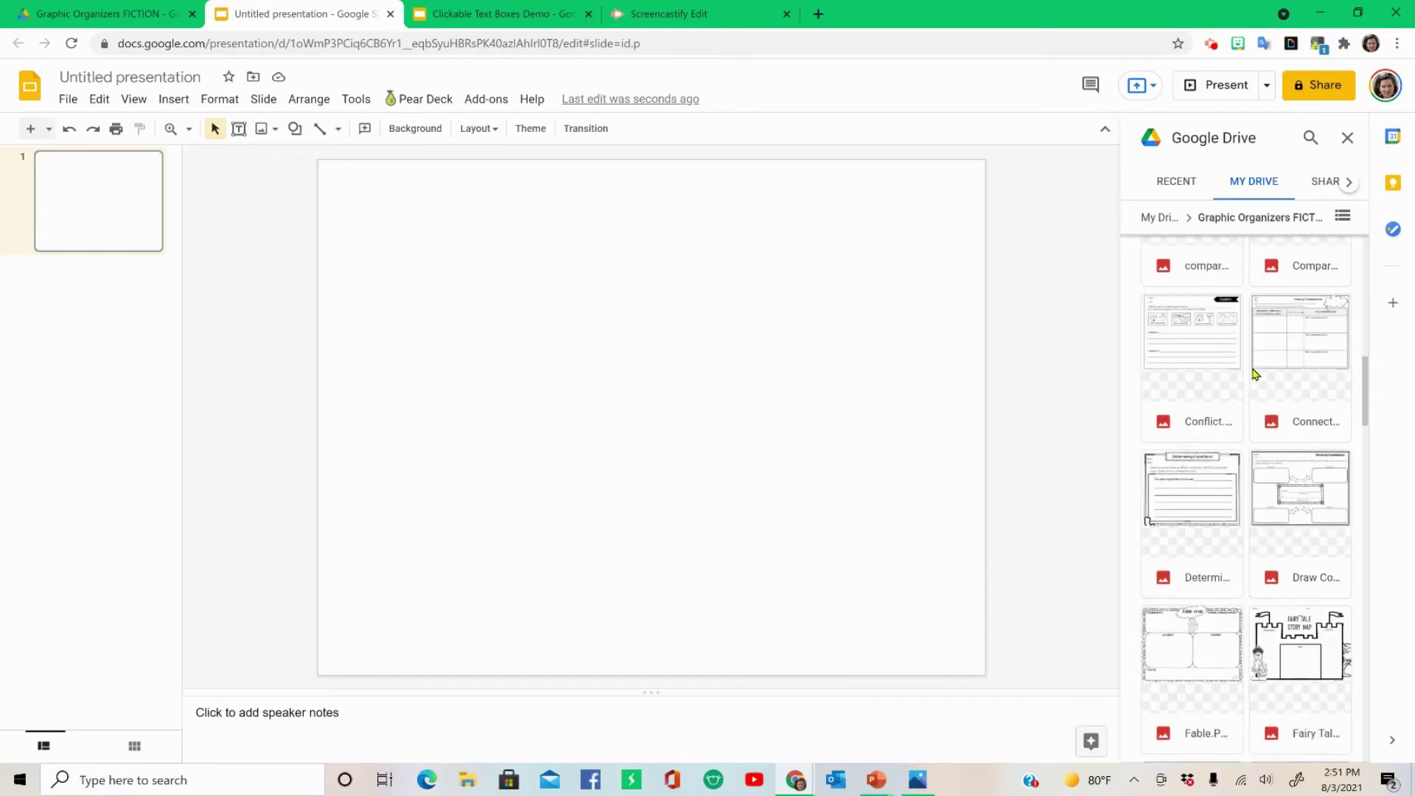
Insert the Fairy Tale Story Map image and stretch it to the slide's corners.
scroll(1256, 372, "down", 1)
left_click(1296, 402)
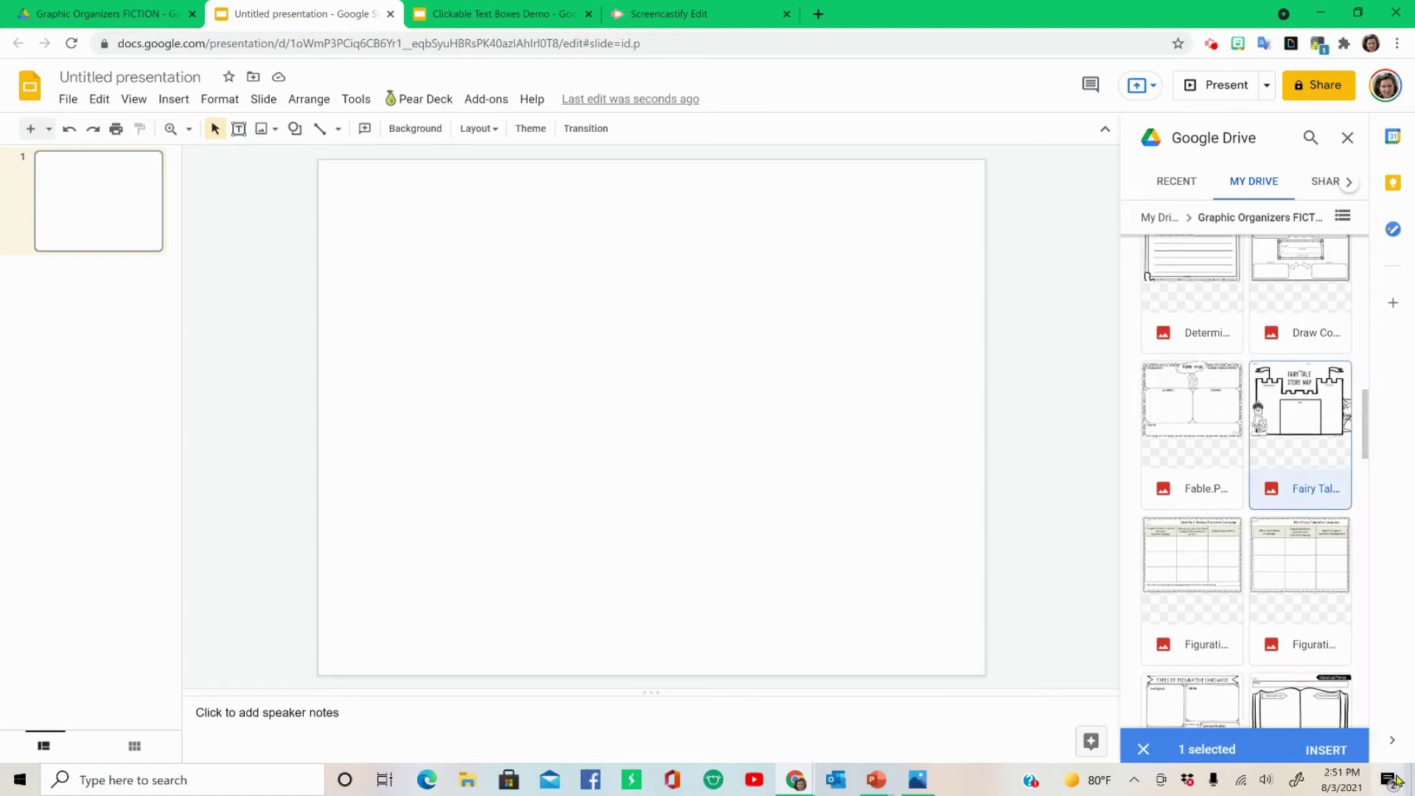
left_click(1329, 745)
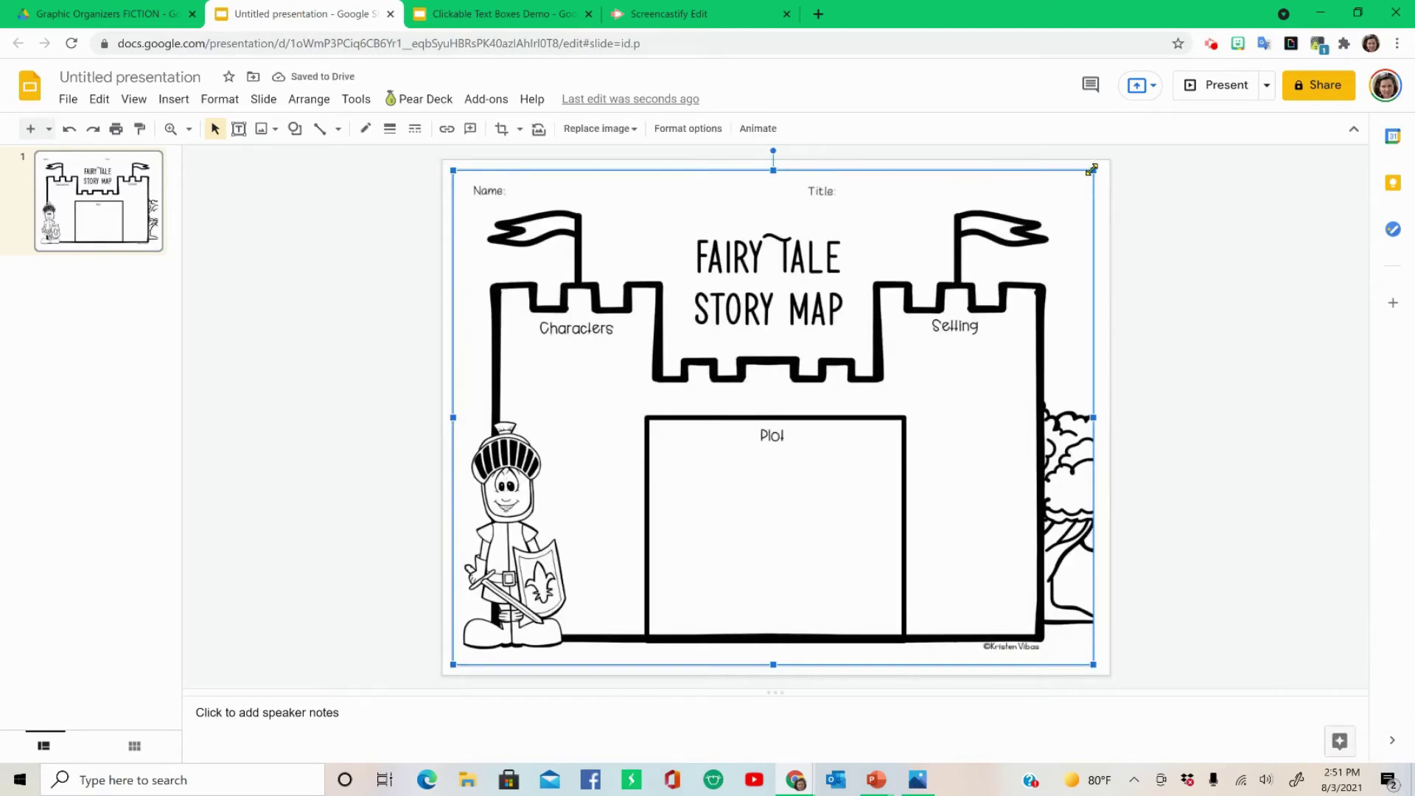
left_click_drag(1093, 170, 1105, 160)
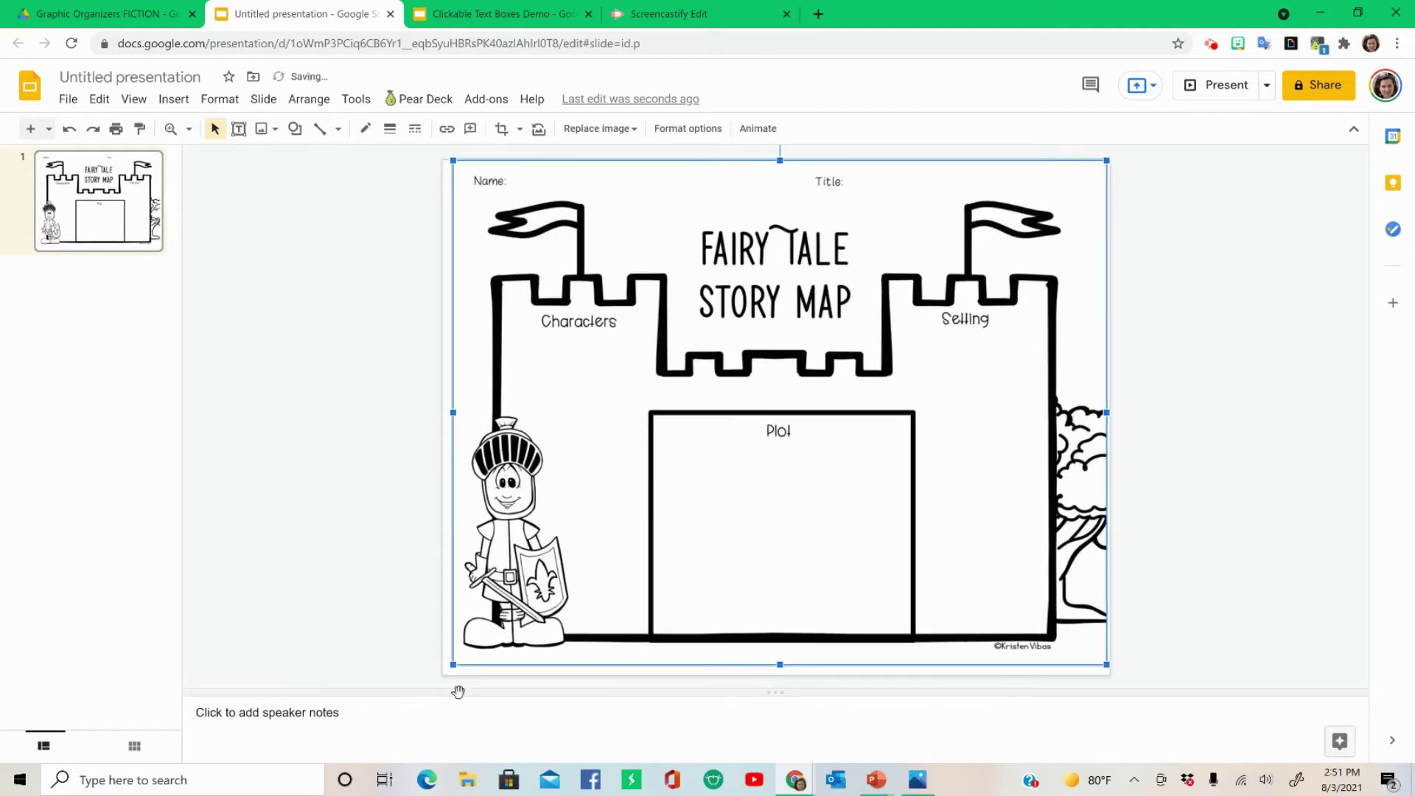
left_click_drag(447, 664, 443, 673)
mouse_move(821, 395)
left_mouse_down()
mouse_move(879, 401)
mouse_move(821, 396)
left_mouse_up()
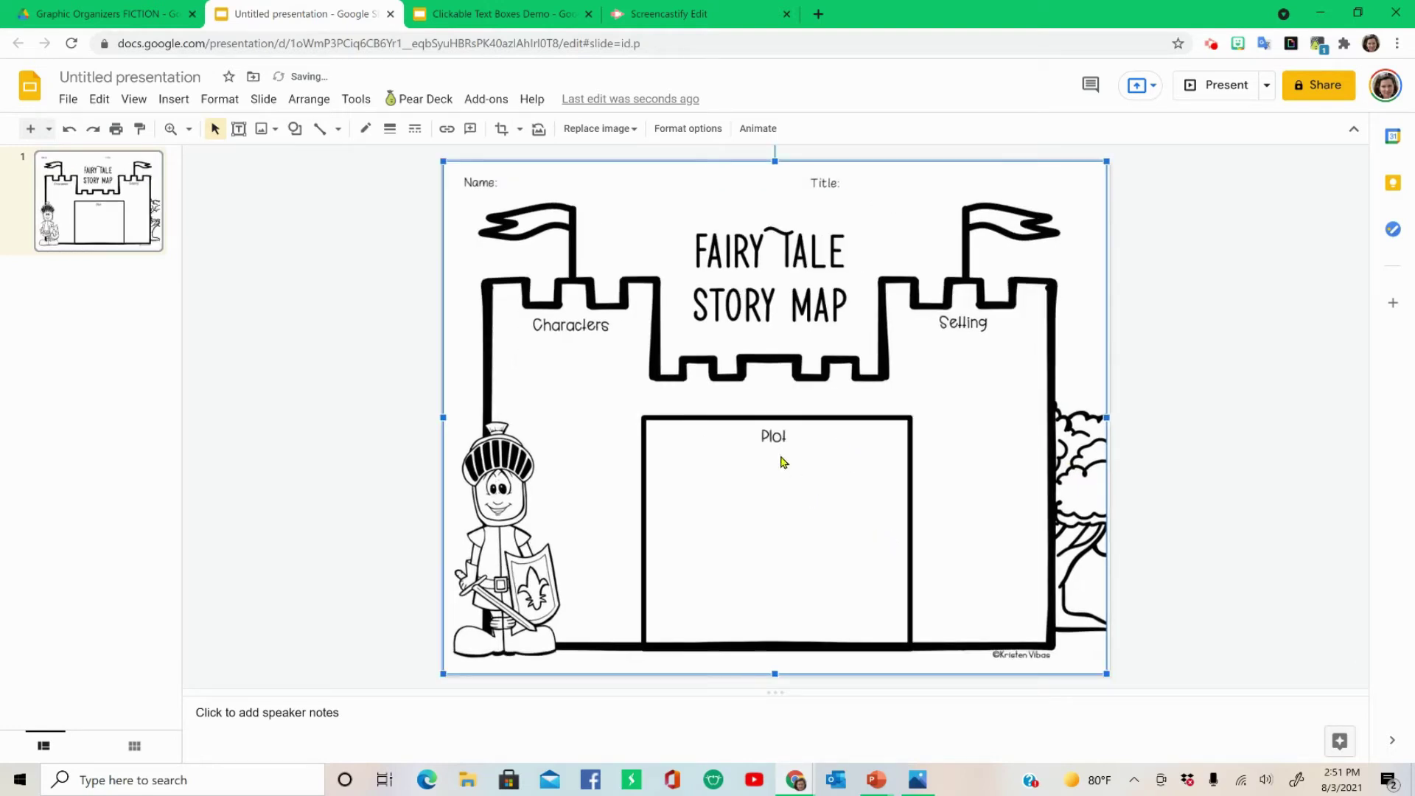
Cut the Fairy Tale image, clear the Title slide layout's placeholders, and paste the image there.
right_click(701, 388)
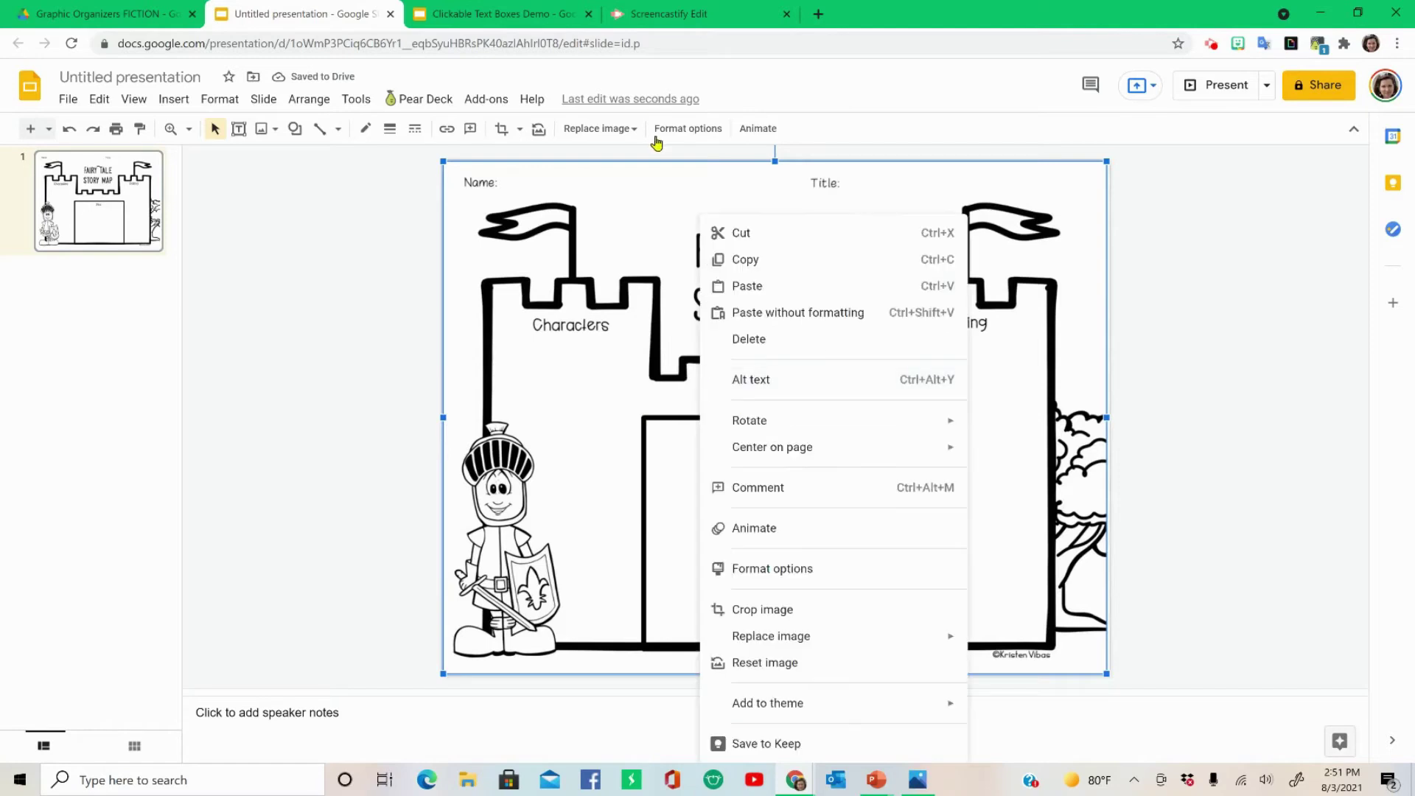
left_click(730, 230)
left_click(264, 101)
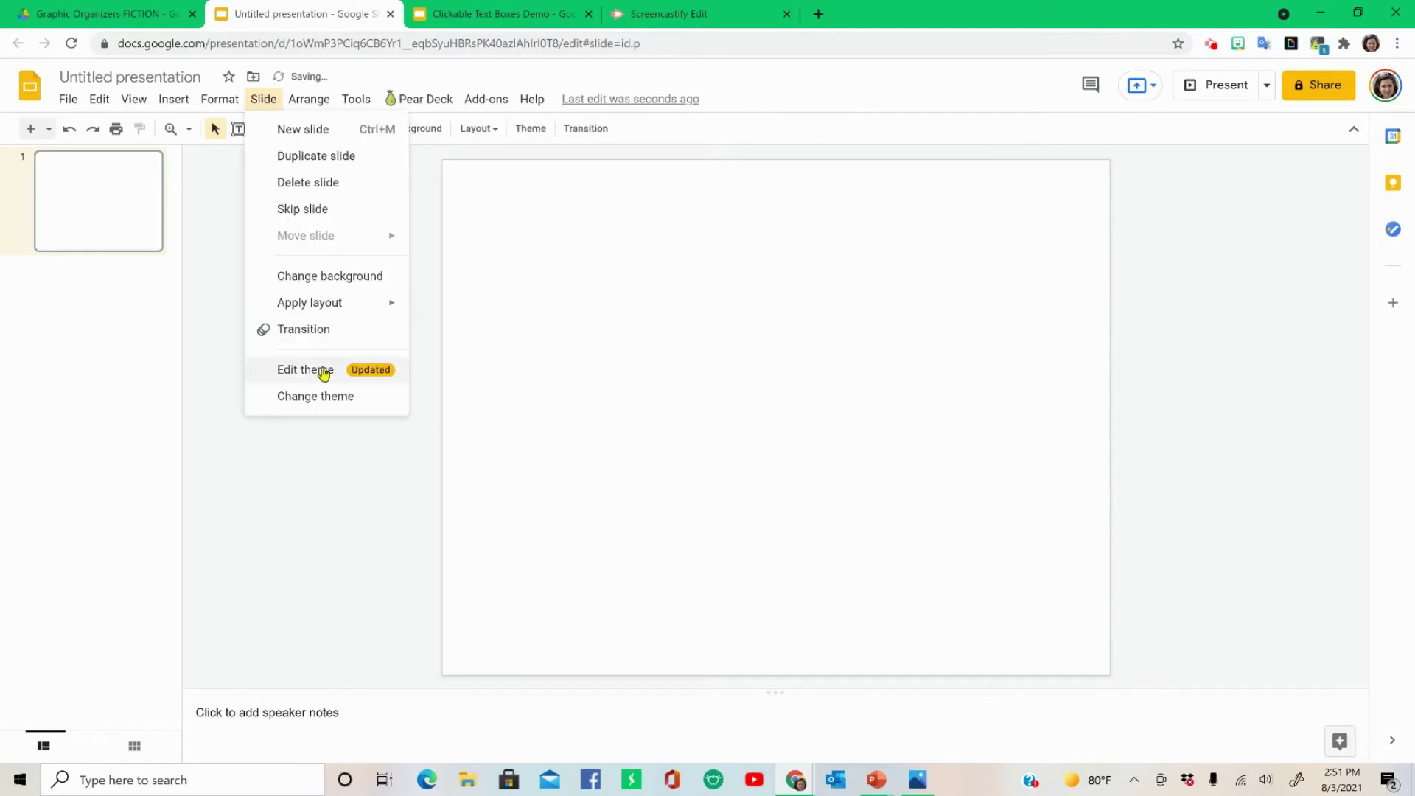
left_click(300, 370)
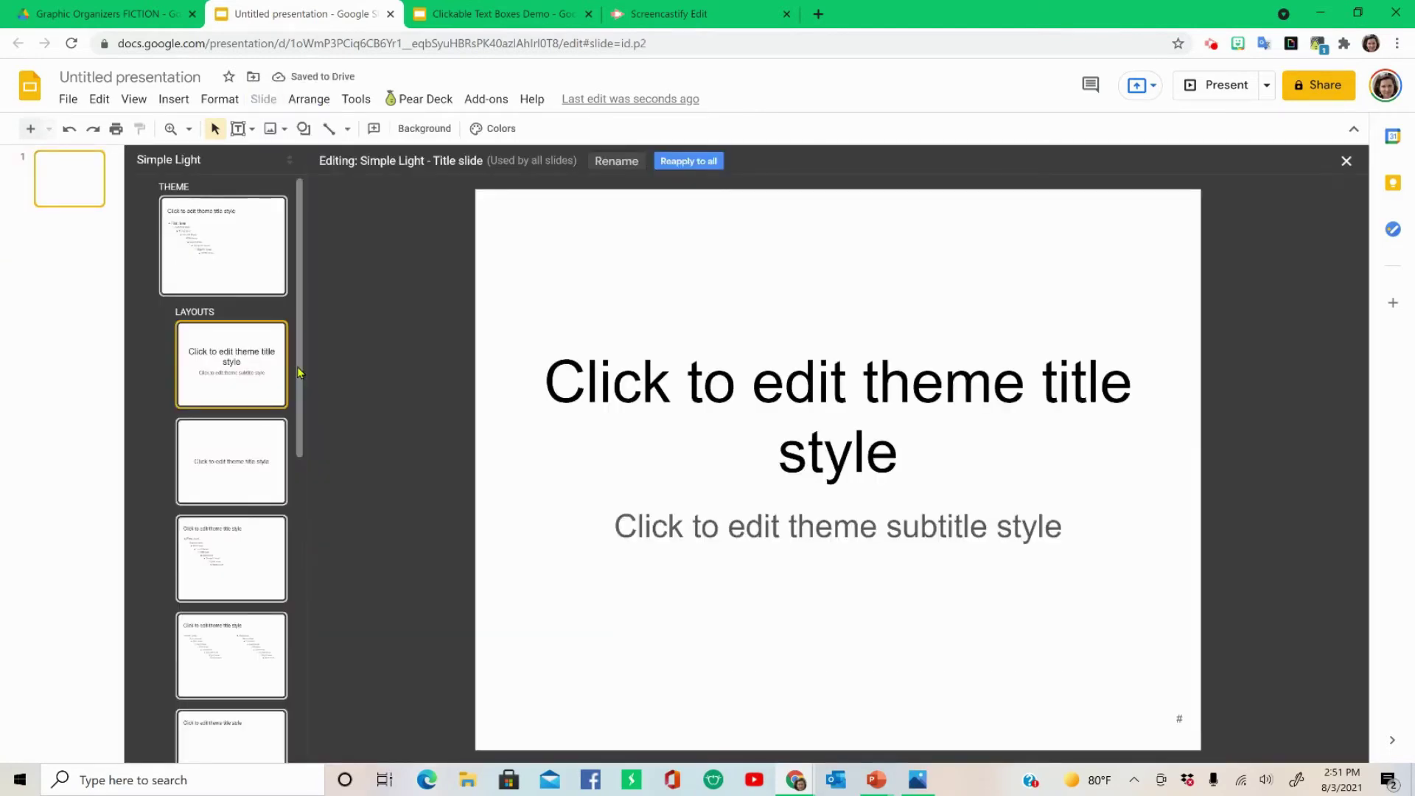
double_click(834, 405)
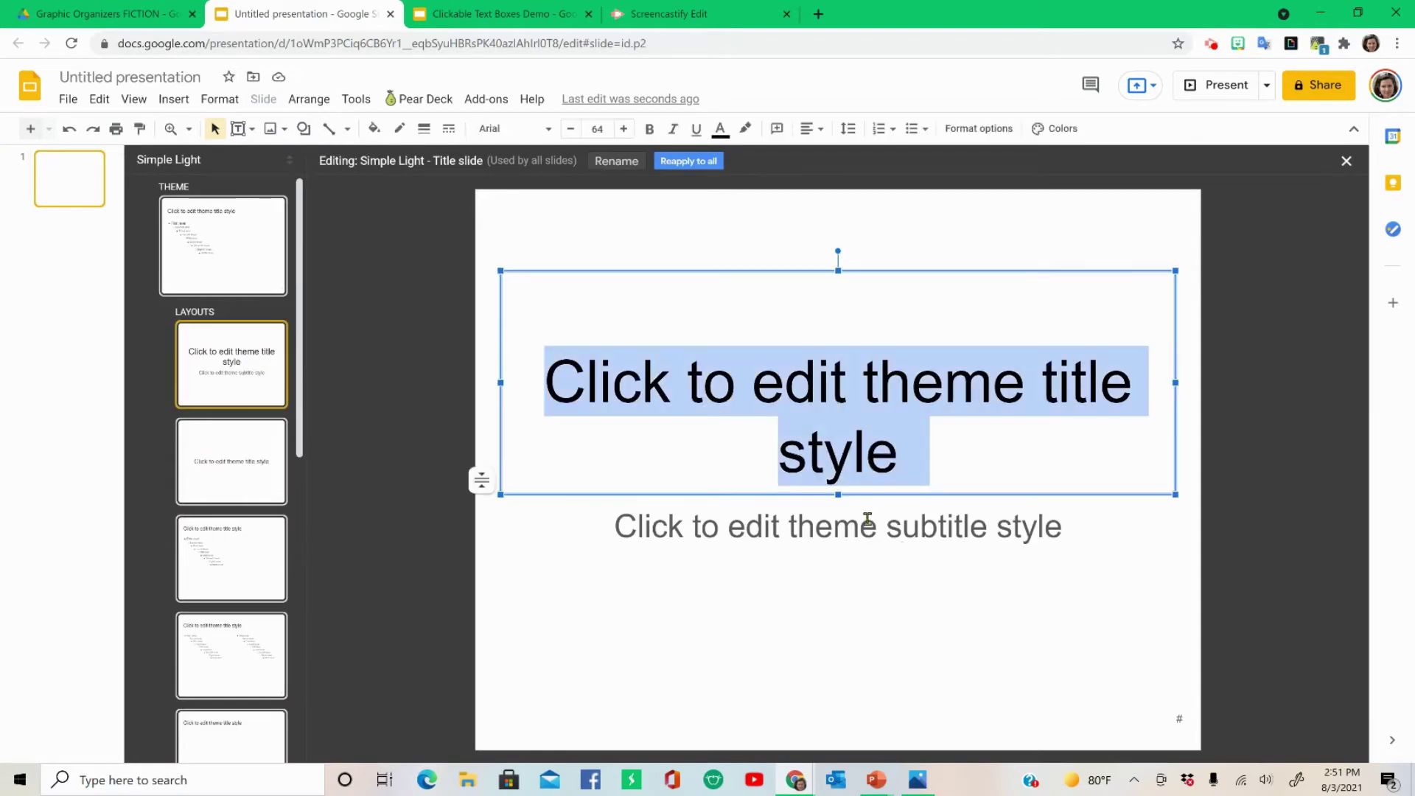
key("Escape")
key("ctrl+a")
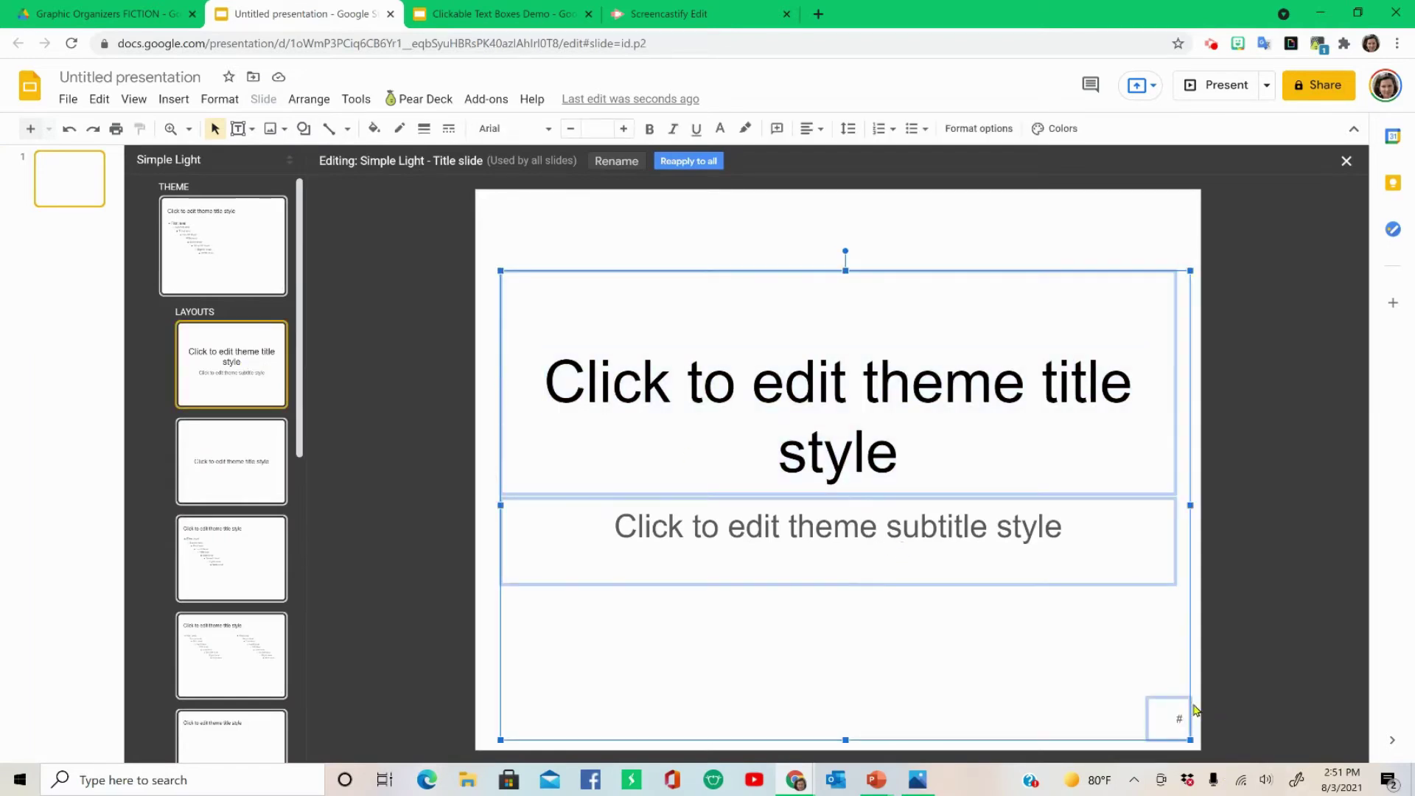
key("Delete")
right_click(421, 414)
left_click(468, 481)
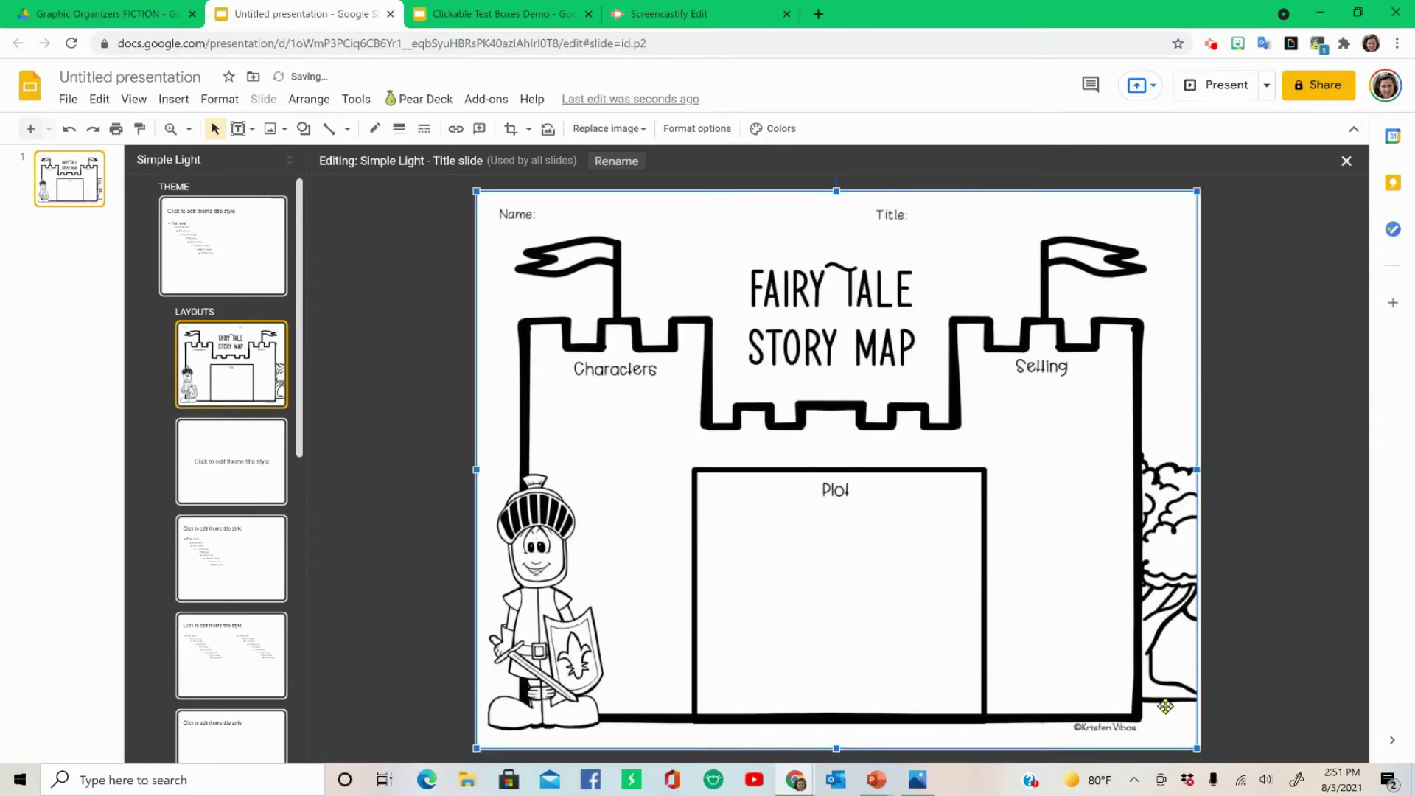
Draw a body text placeholder inside the layout's Plot box.
left_click(400, 406)
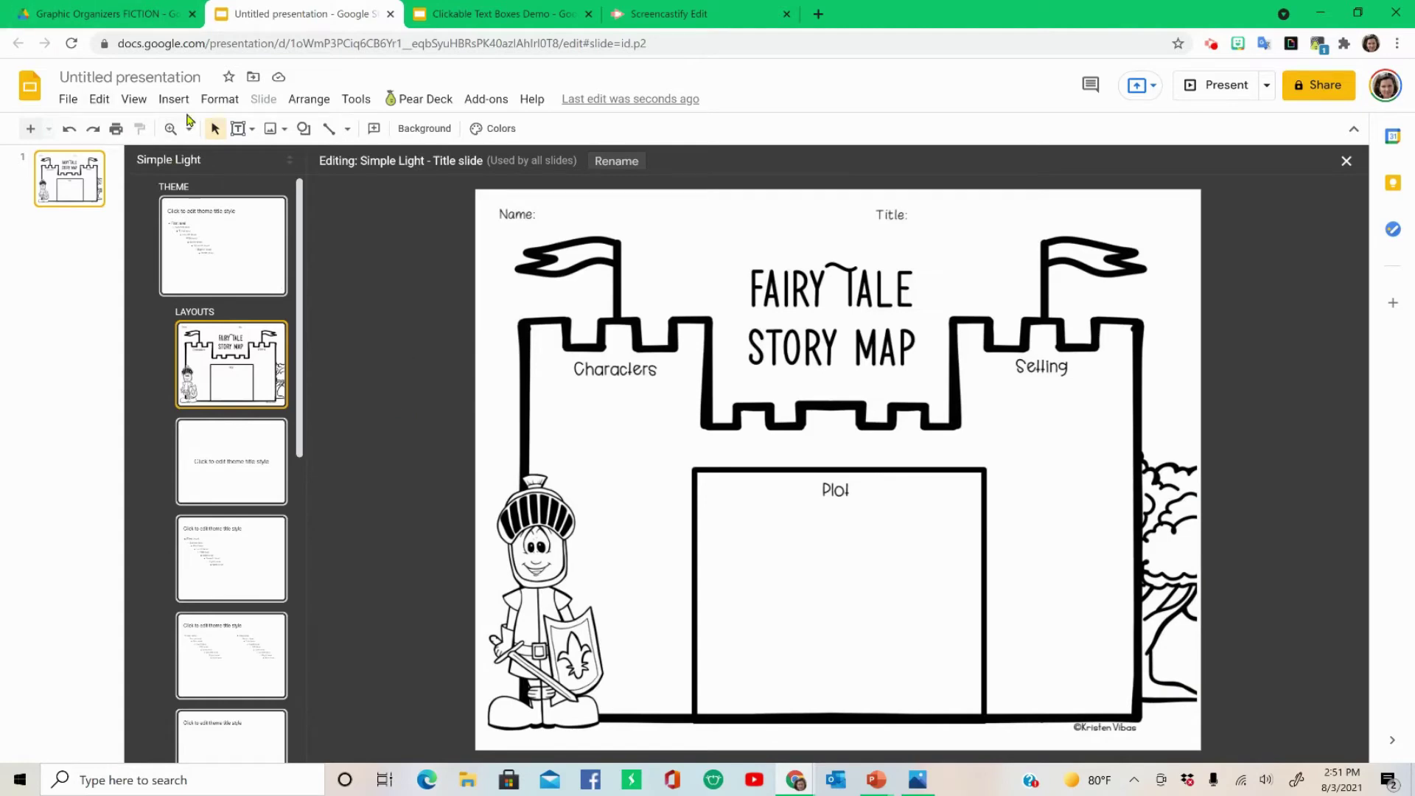
left_click(176, 100)
mouse_move(288, 610)
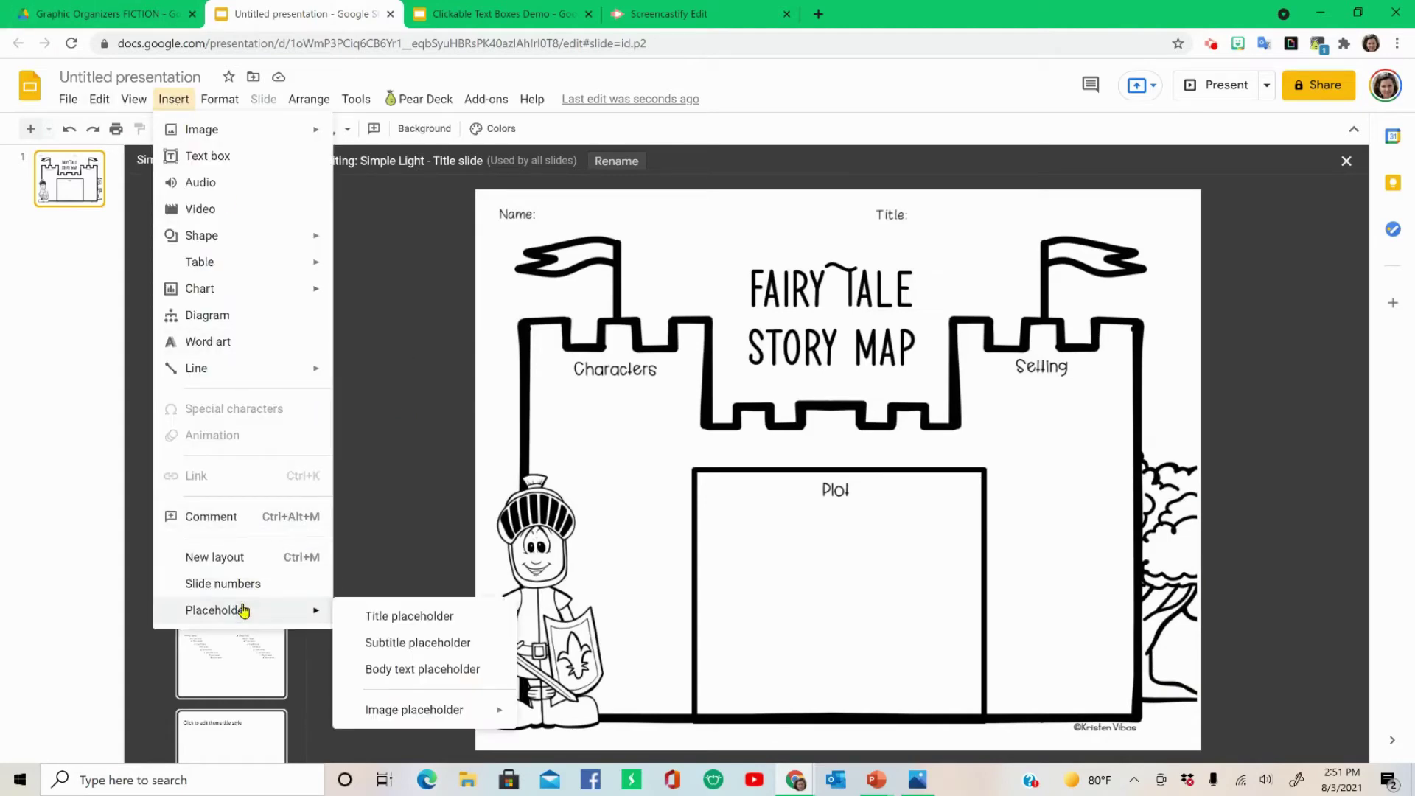
left_click(417, 670)
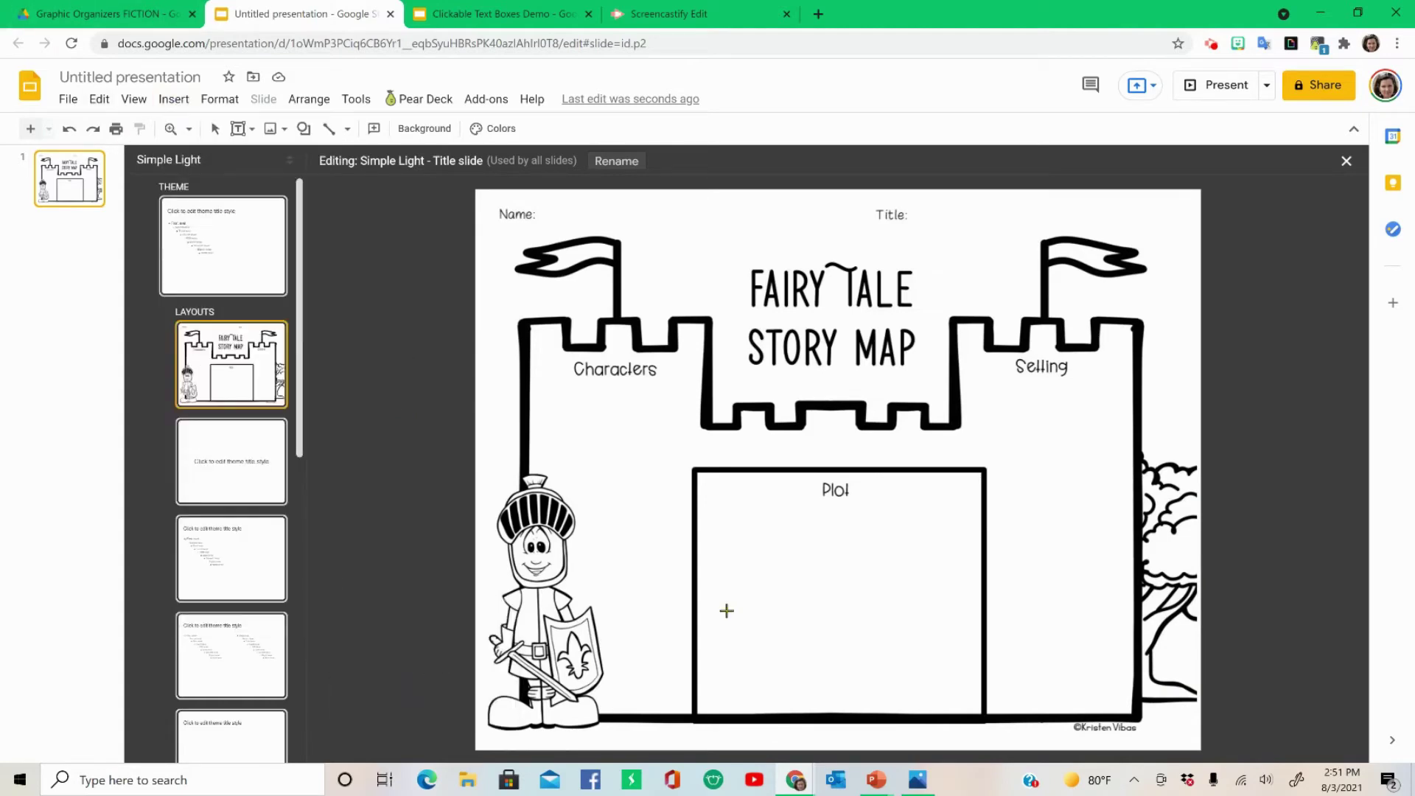
left_click_drag(715, 508, 971, 706)
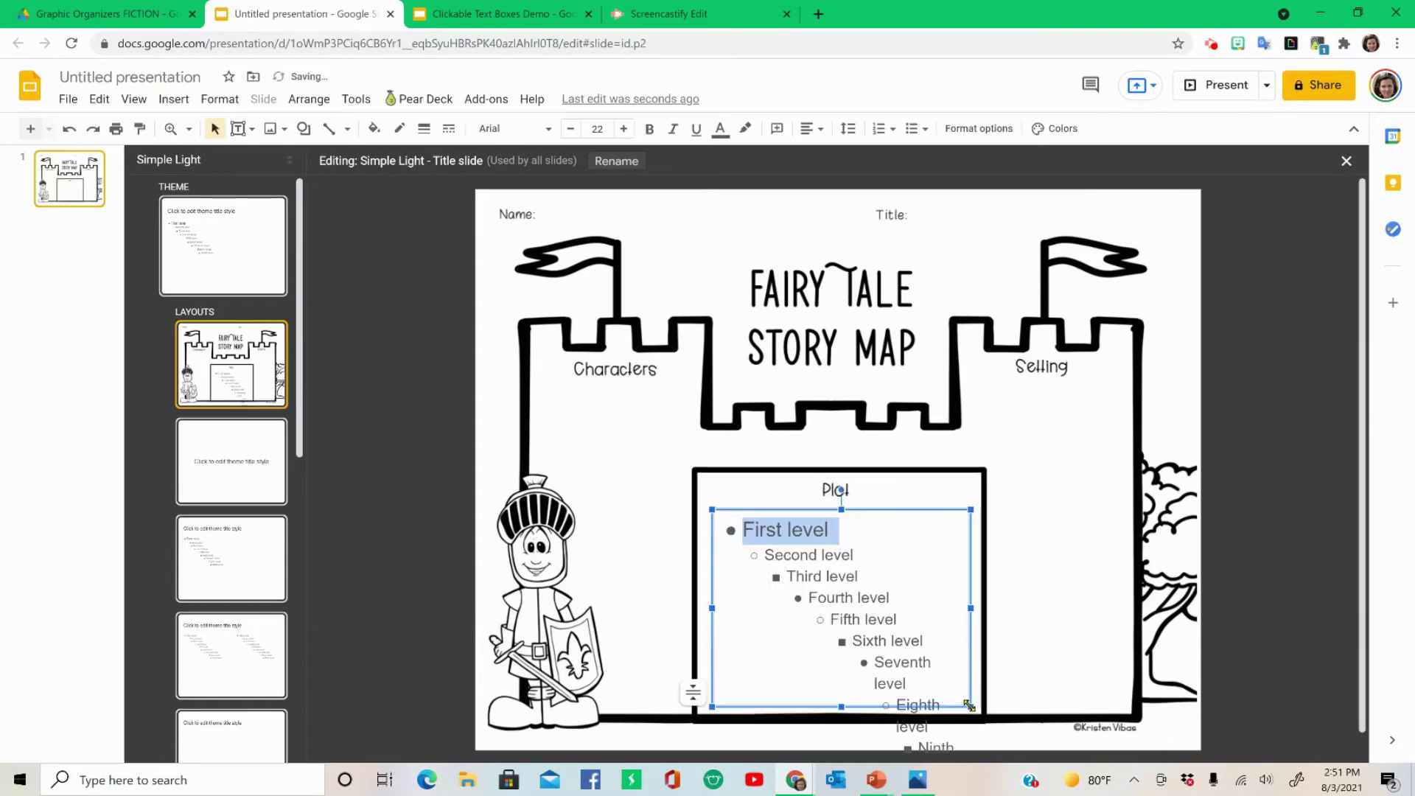
Format the placeholder text as Century Gothic, size 20, in black.
left_click(550, 130)
left_click(561, 227)
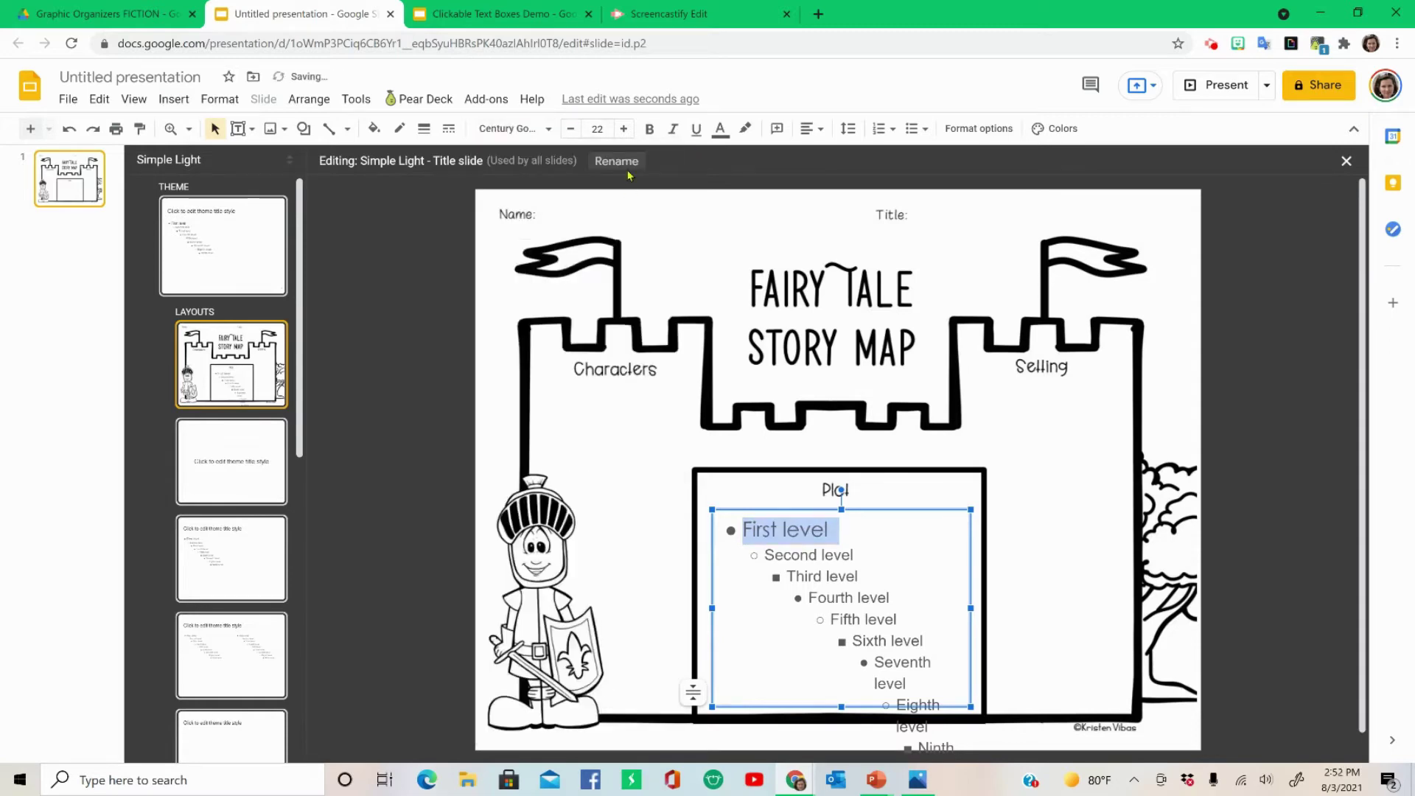
left_click(569, 129)
left_click(569, 130)
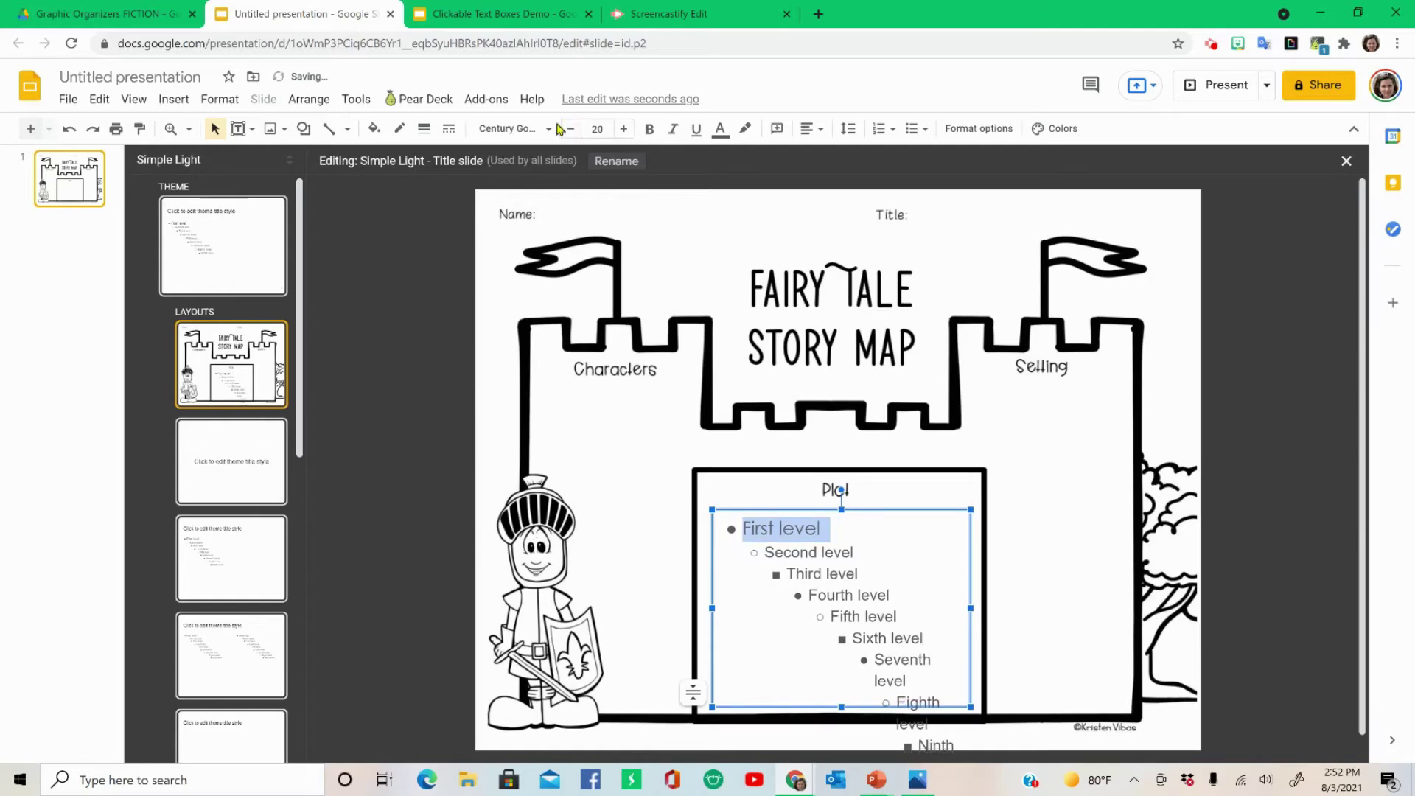
left_click(720, 129)
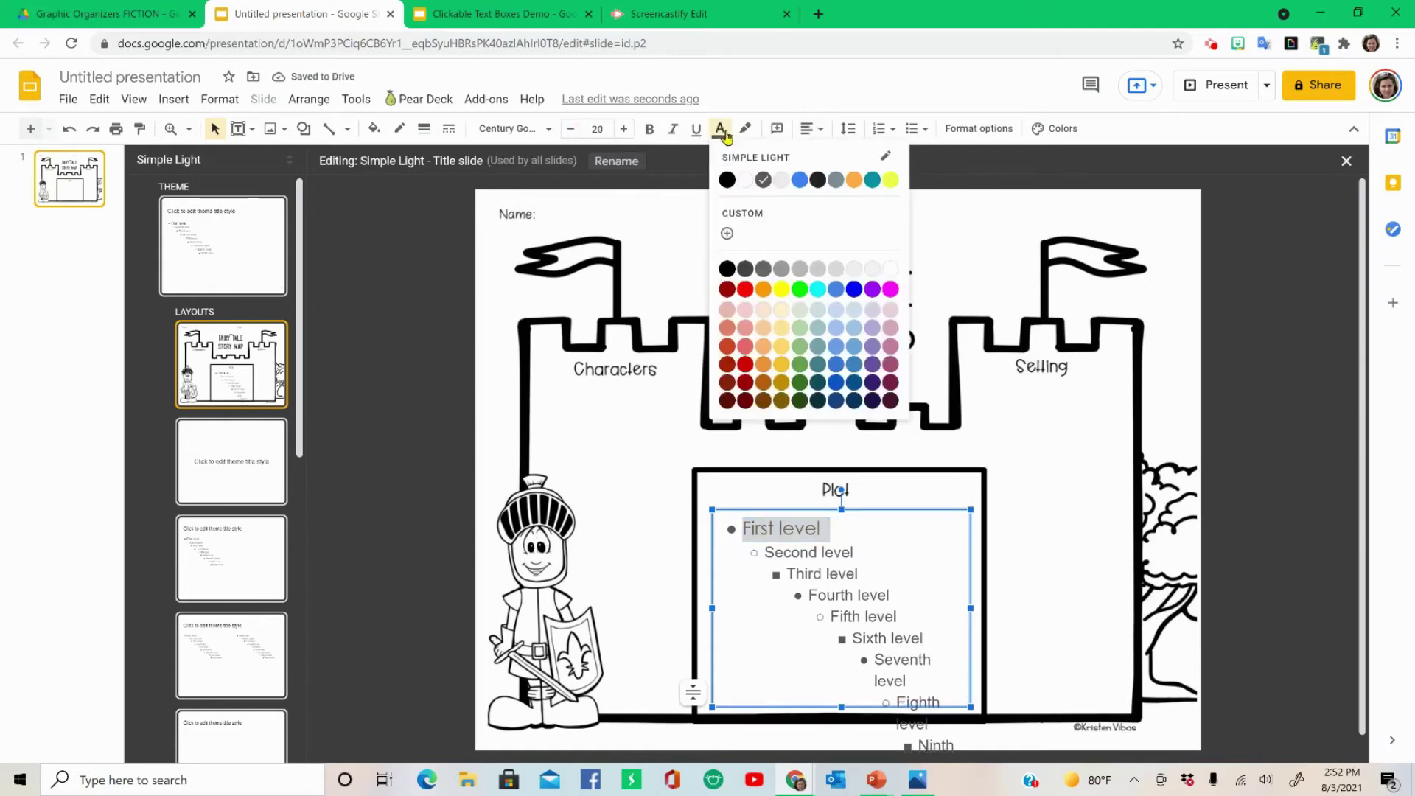
left_click(727, 181)
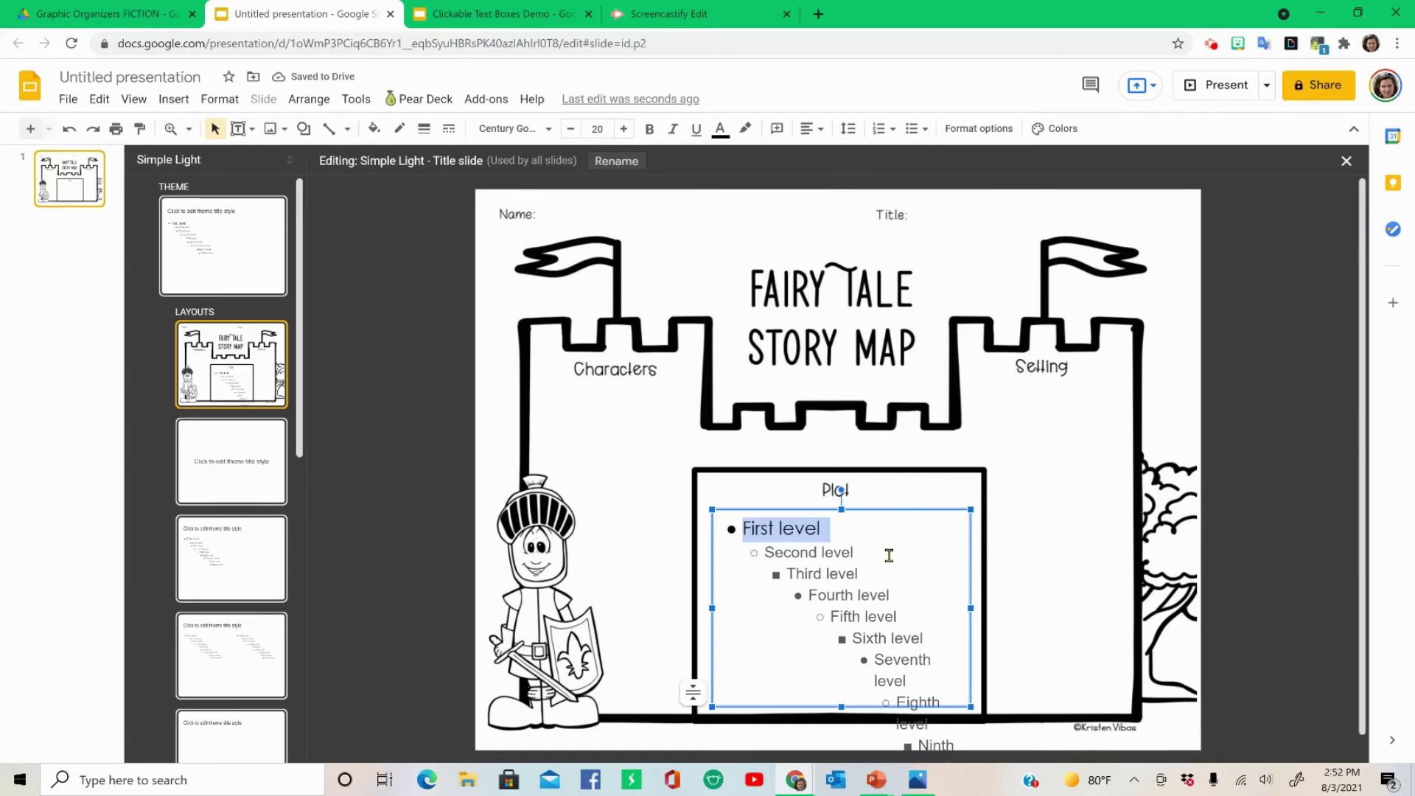
Paste a copy of the Plot placeholder over the Setting tower and resize it into a narrow column.
right_click(875, 511)
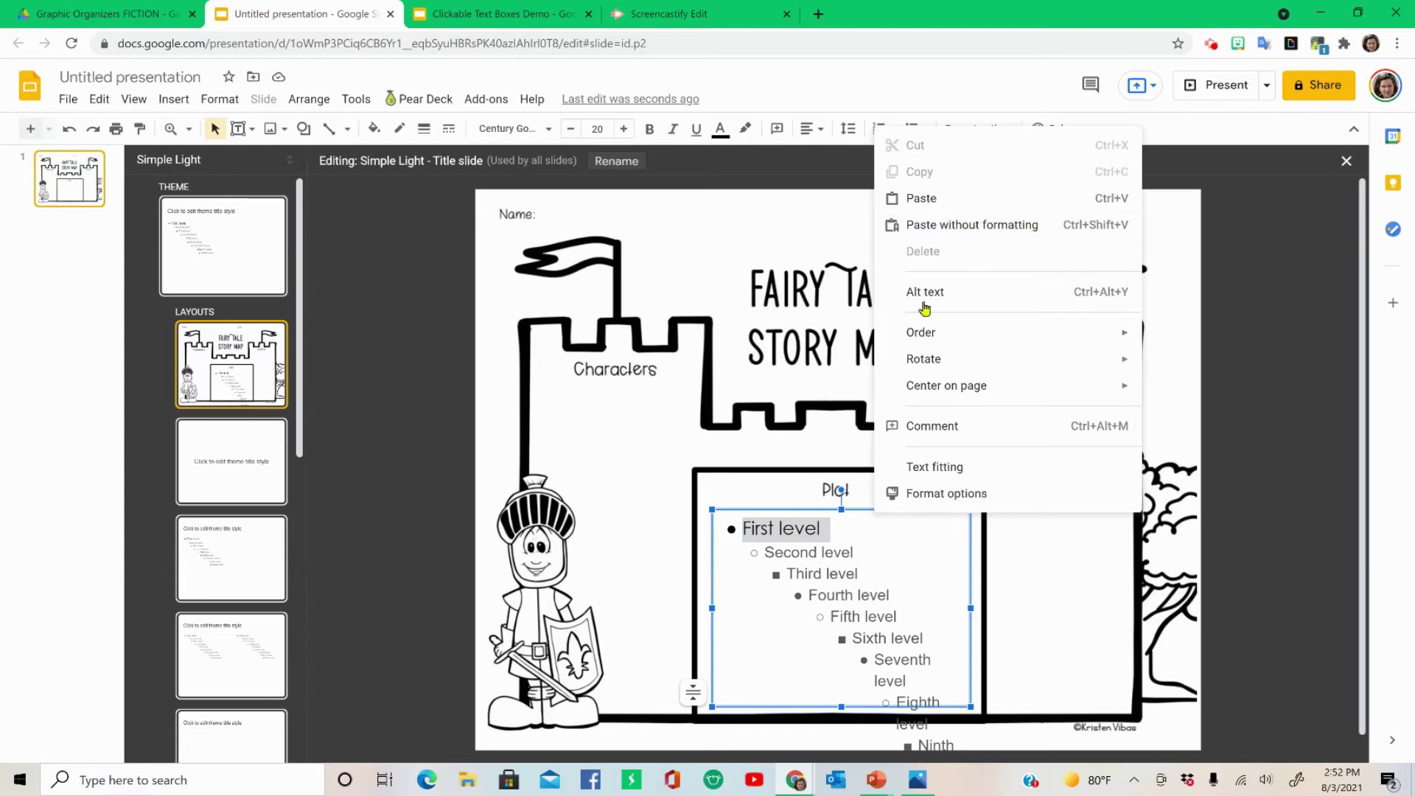
right_click(413, 374)
left_click(474, 452)
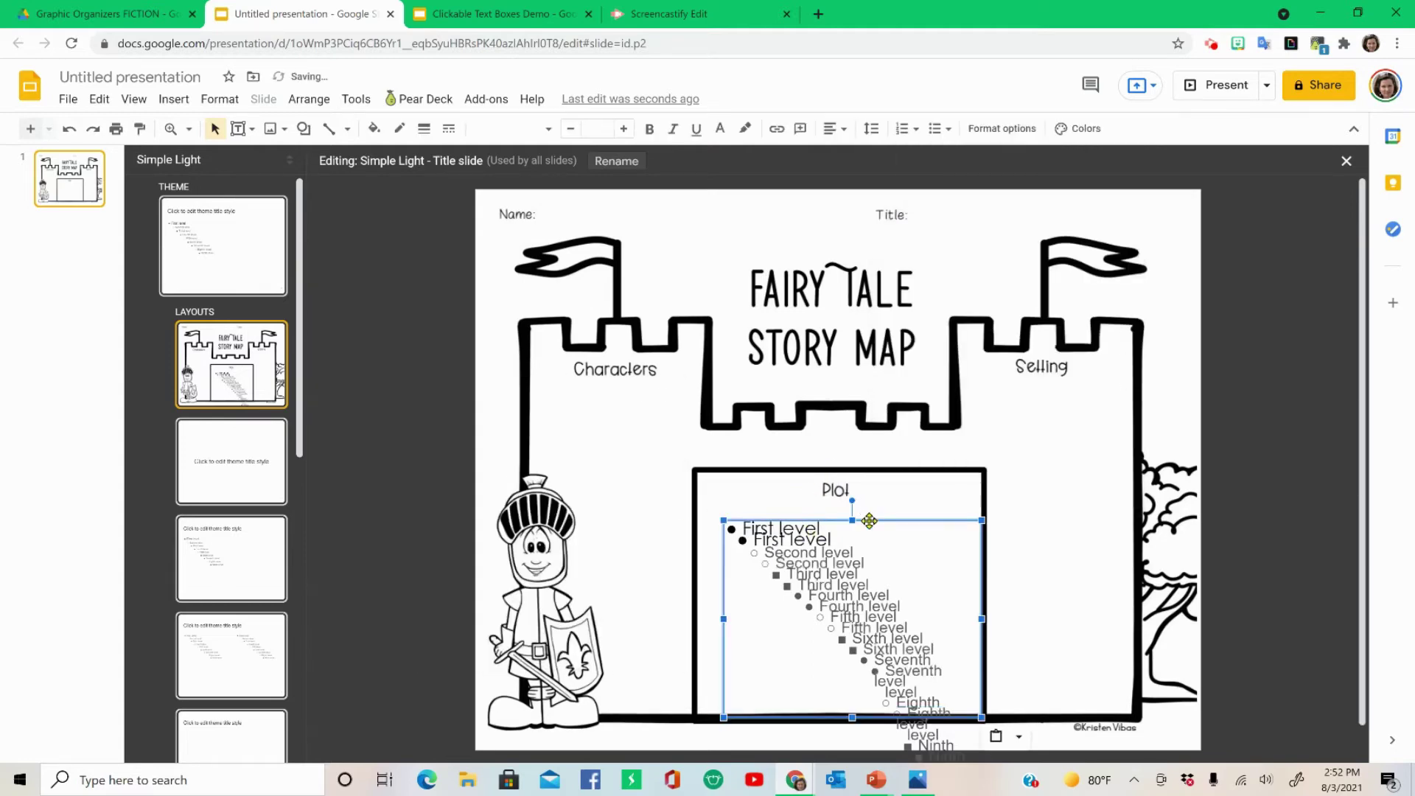
left_click_drag(872, 525, 1135, 386)
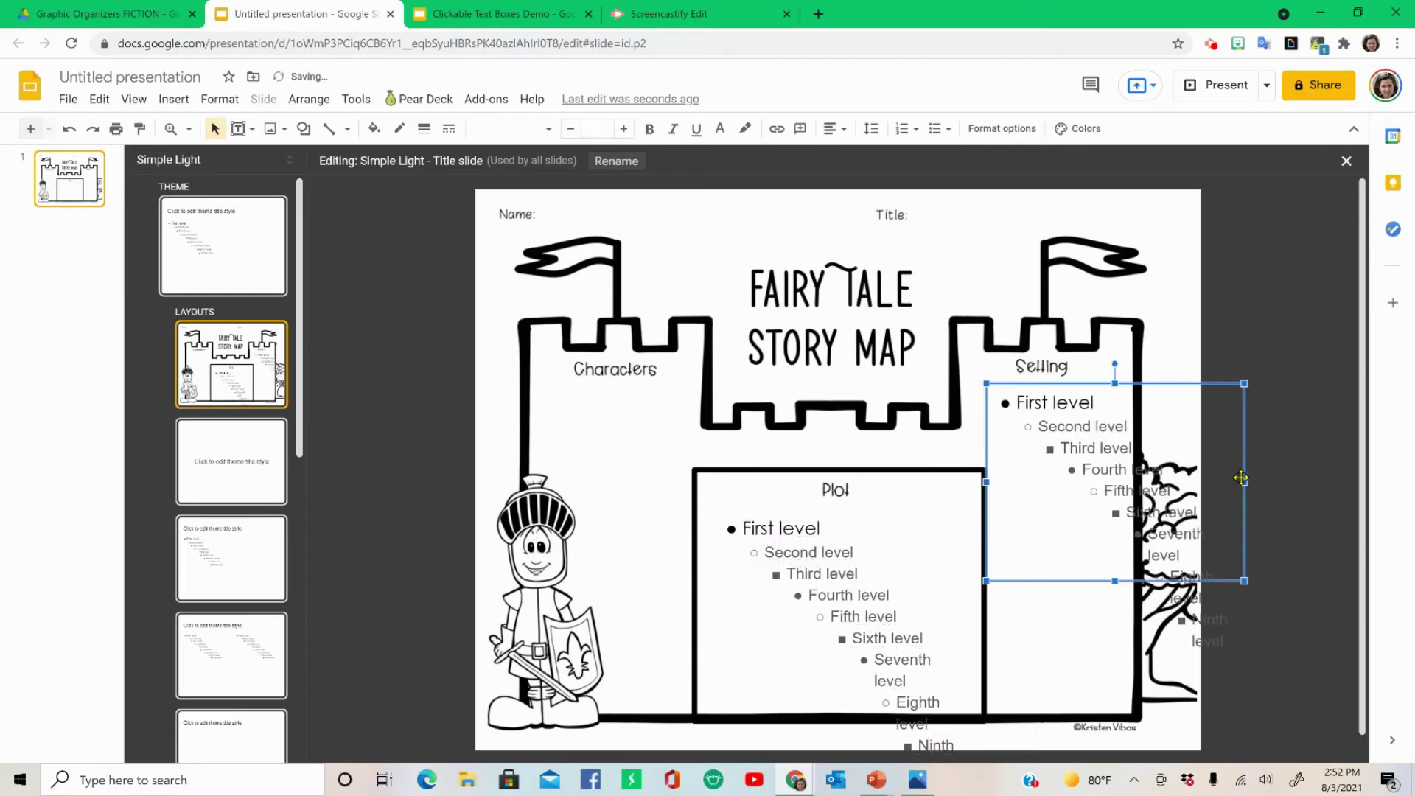
left_click_drag(1246, 483, 1128, 483)
triple_click(1064, 608)
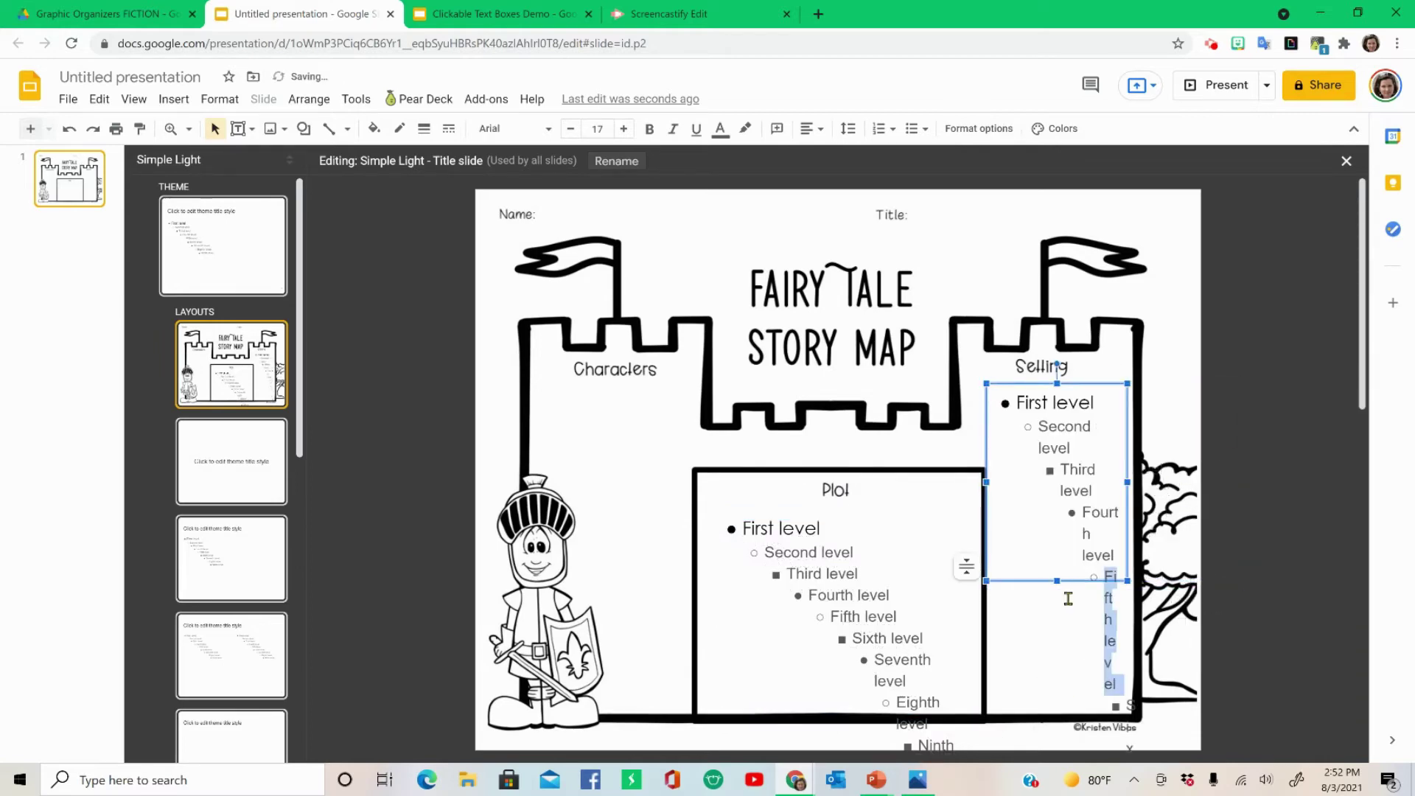
left_click(1062, 587)
left_click_drag(1079, 699, 1078, 700)
left_click_drag(987, 541, 997, 542)
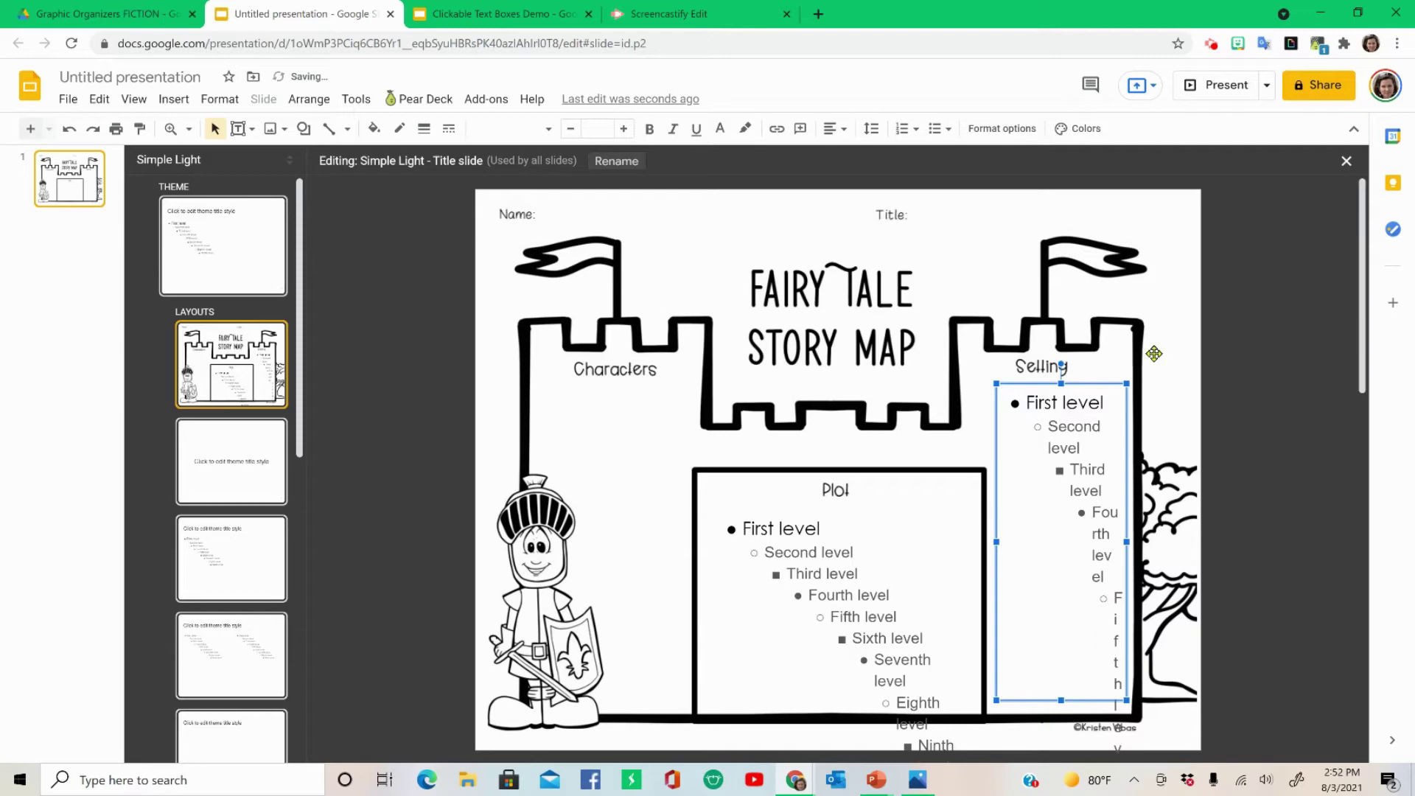
Paste another copy over the Characters area and resize it into a narrow column.
right_click(1244, 334)
left_click(1032, 402)
left_click_drag(930, 533, 730, 396)
left_click_drag(792, 491, 686, 492)
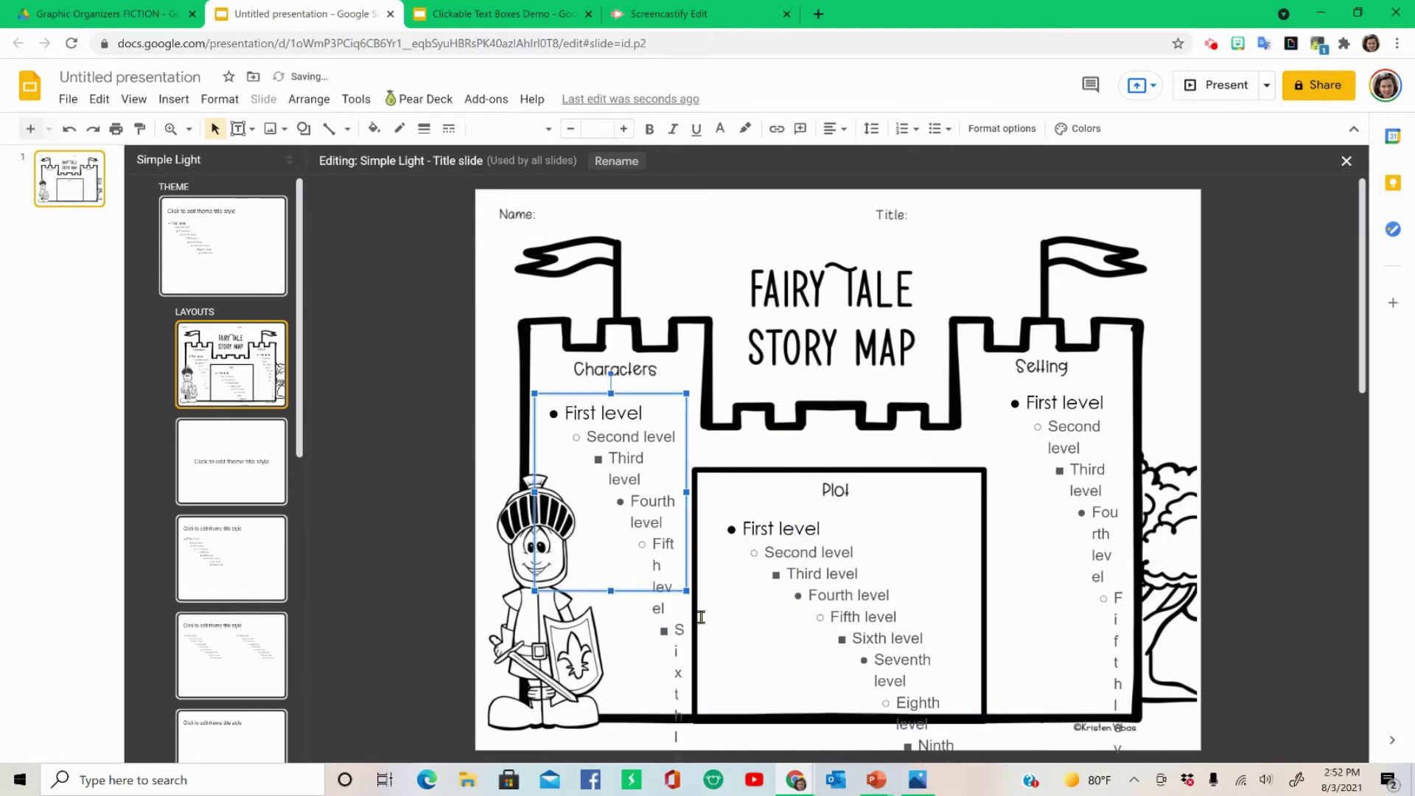
left_click_drag(610, 590, 610, 632)
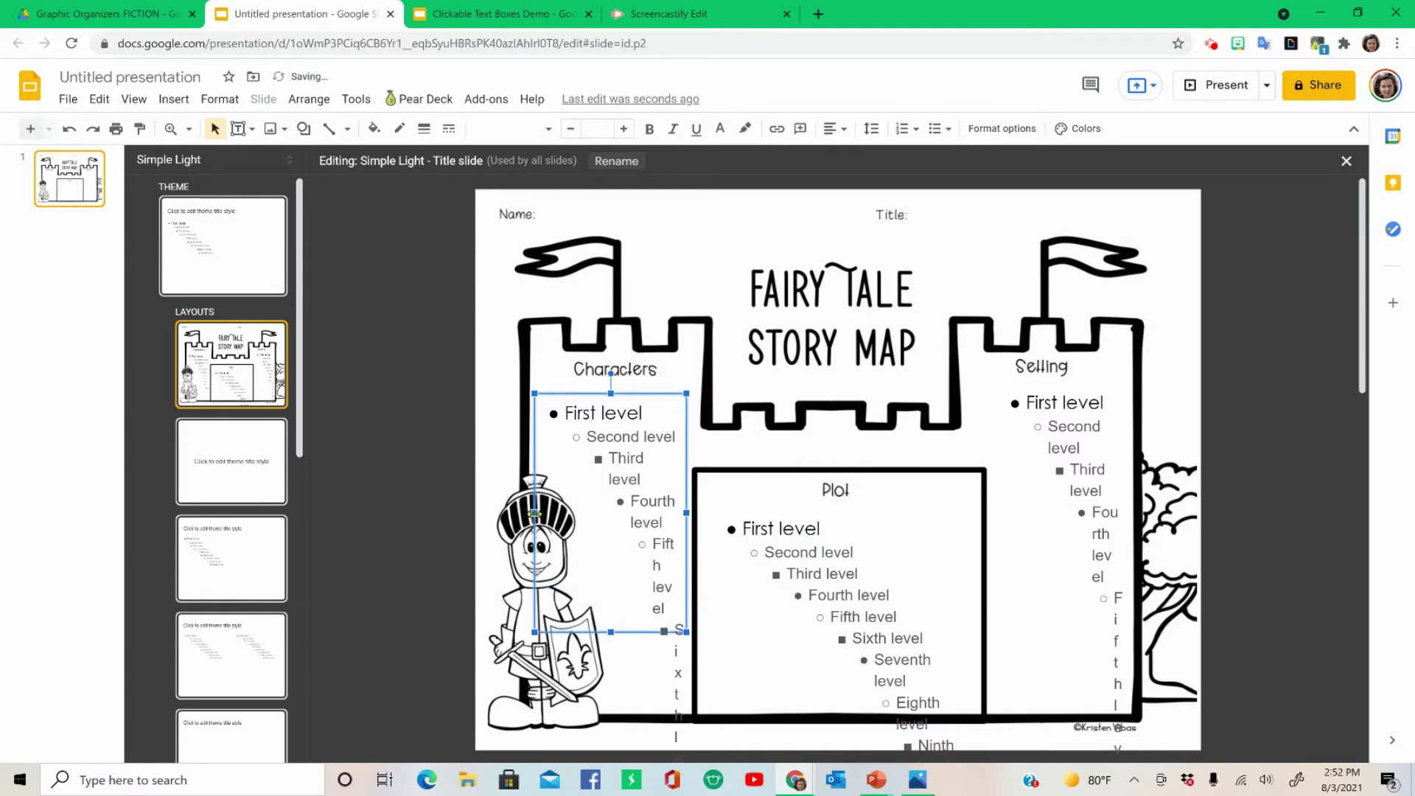
left_click_drag(535, 512, 556, 512)
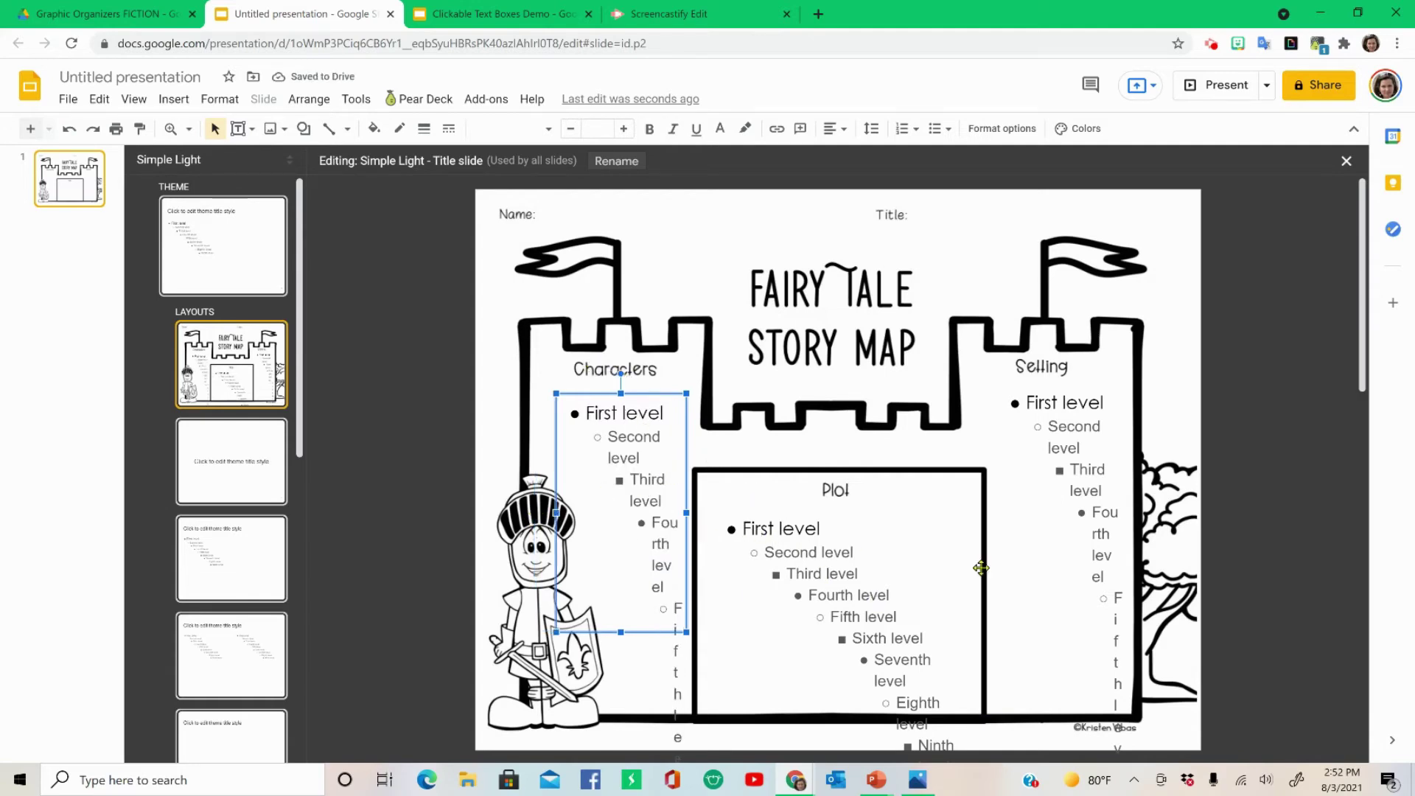
Select the Characters, Plot and Setting placeholders together and change their text colour to blue.
left_click(833, 573, "shift")
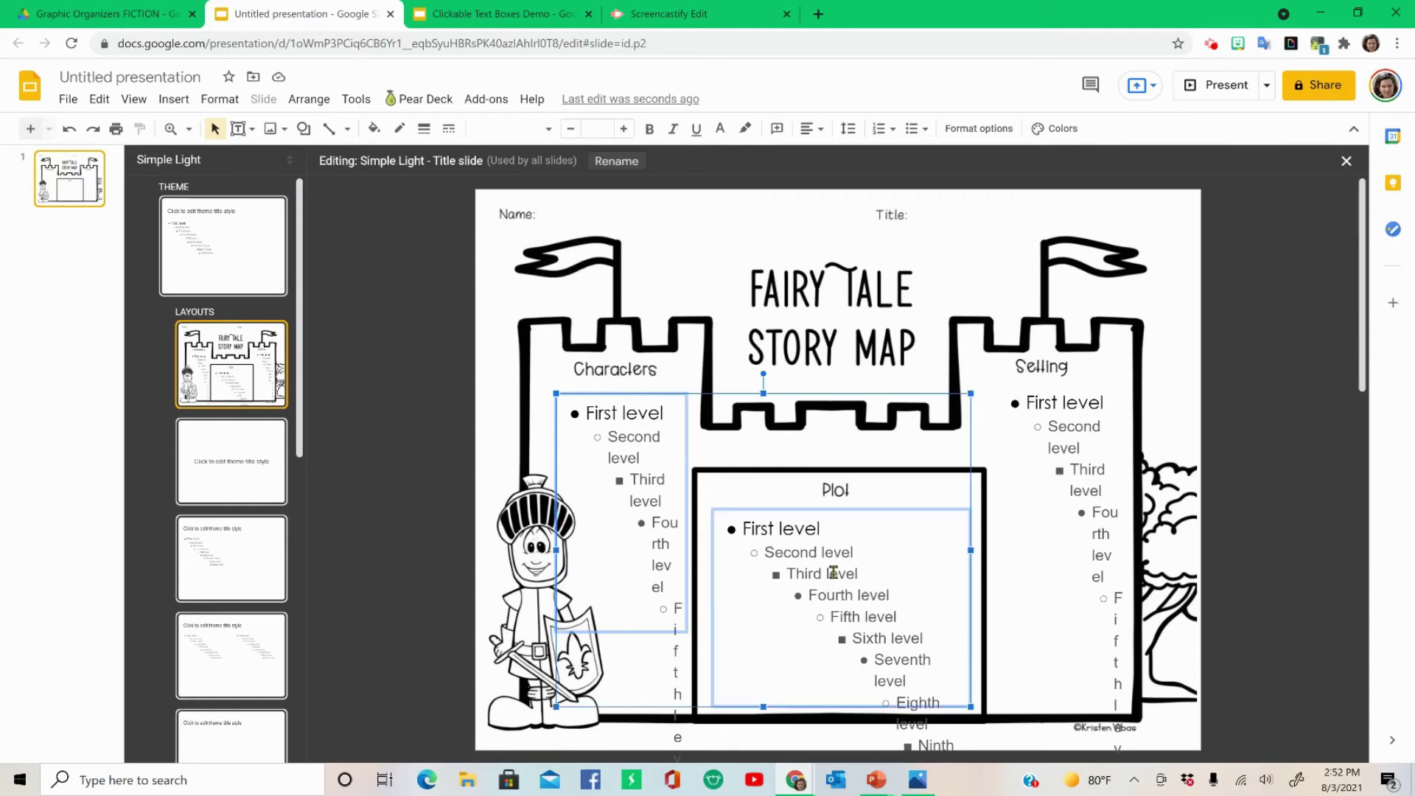
left_click(1079, 484, "shift")
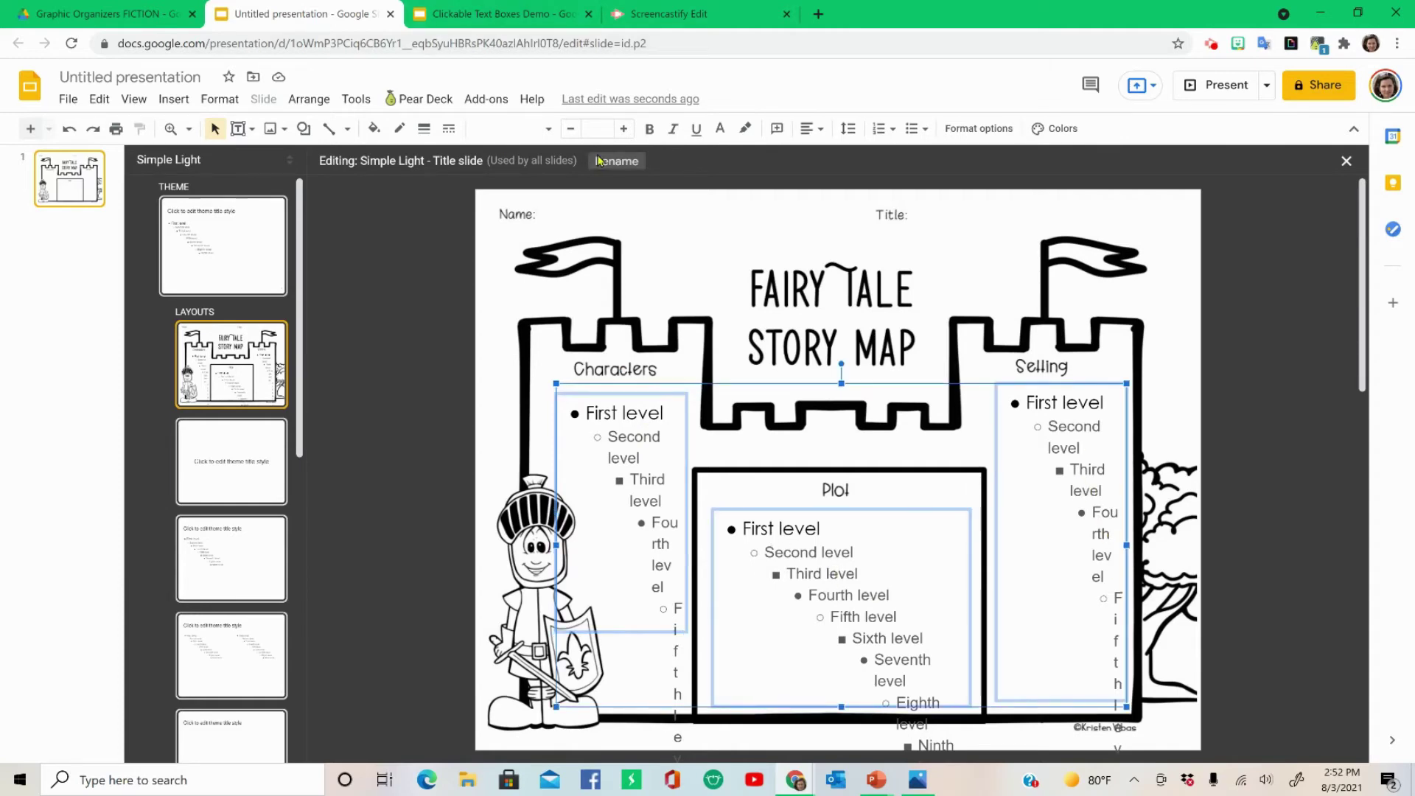
left_click(722, 131)
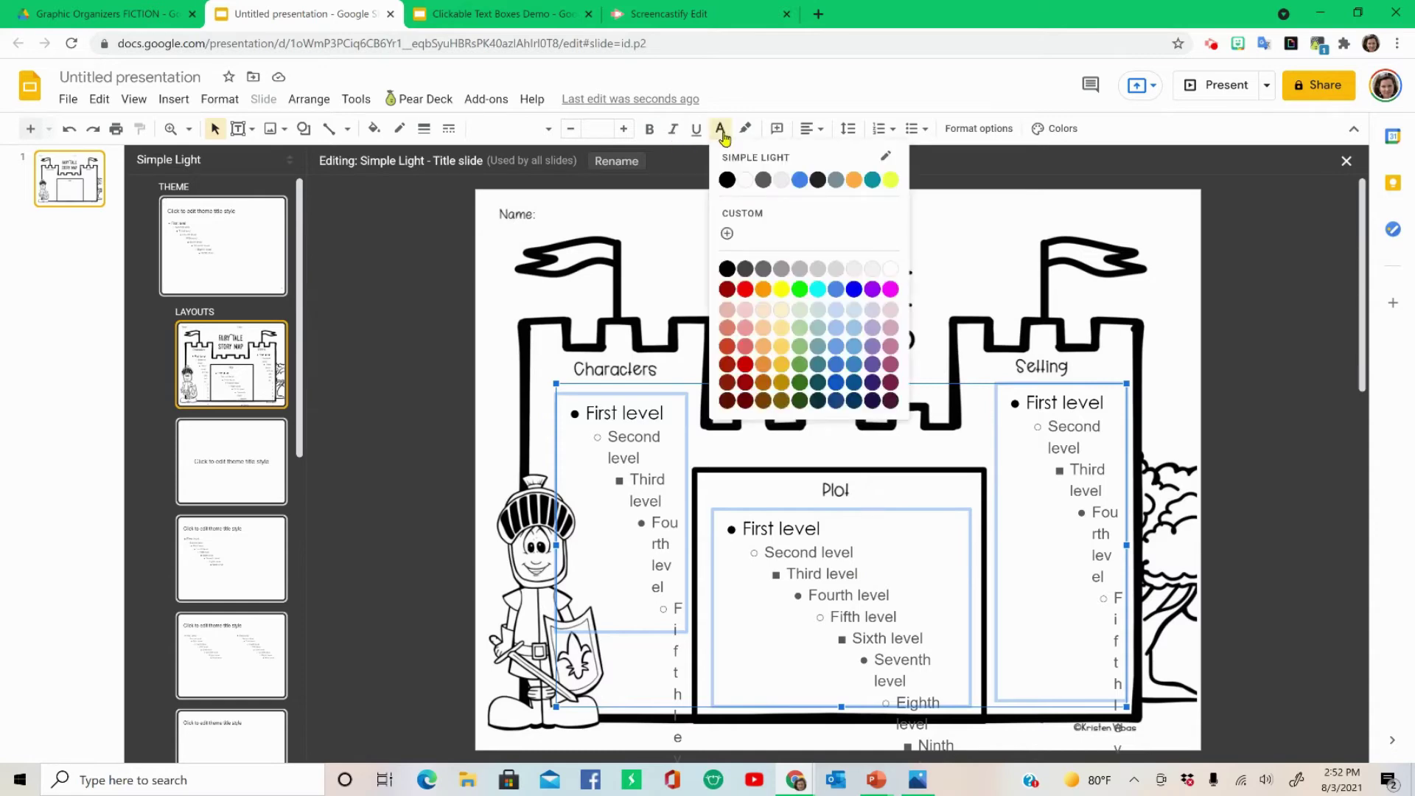
left_click(853, 289)
left_click(413, 309)
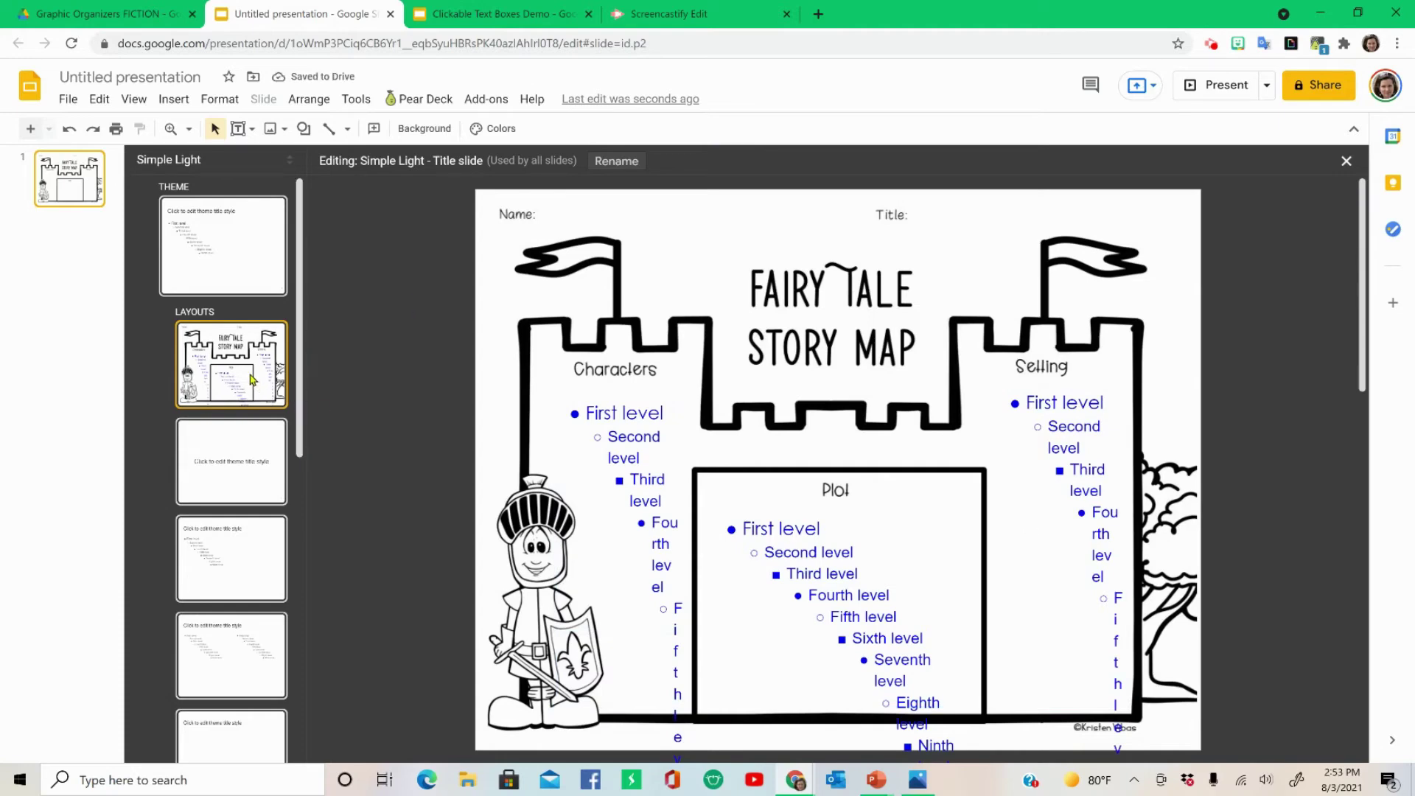
Back on slide 1, enter 'Snow white' in the Characters placeholder and leave Plot empty.
left_click(73, 183)
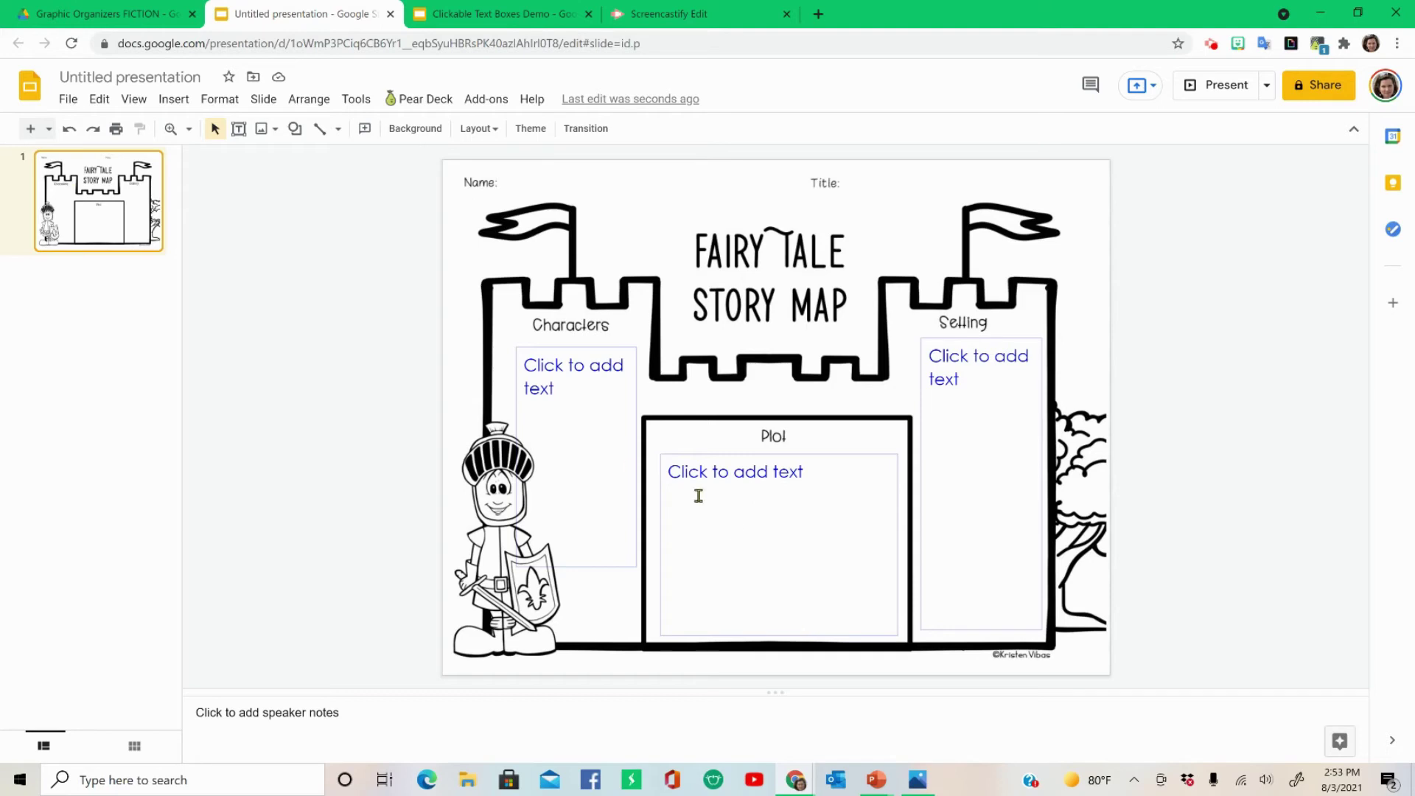
left_click(549, 367)
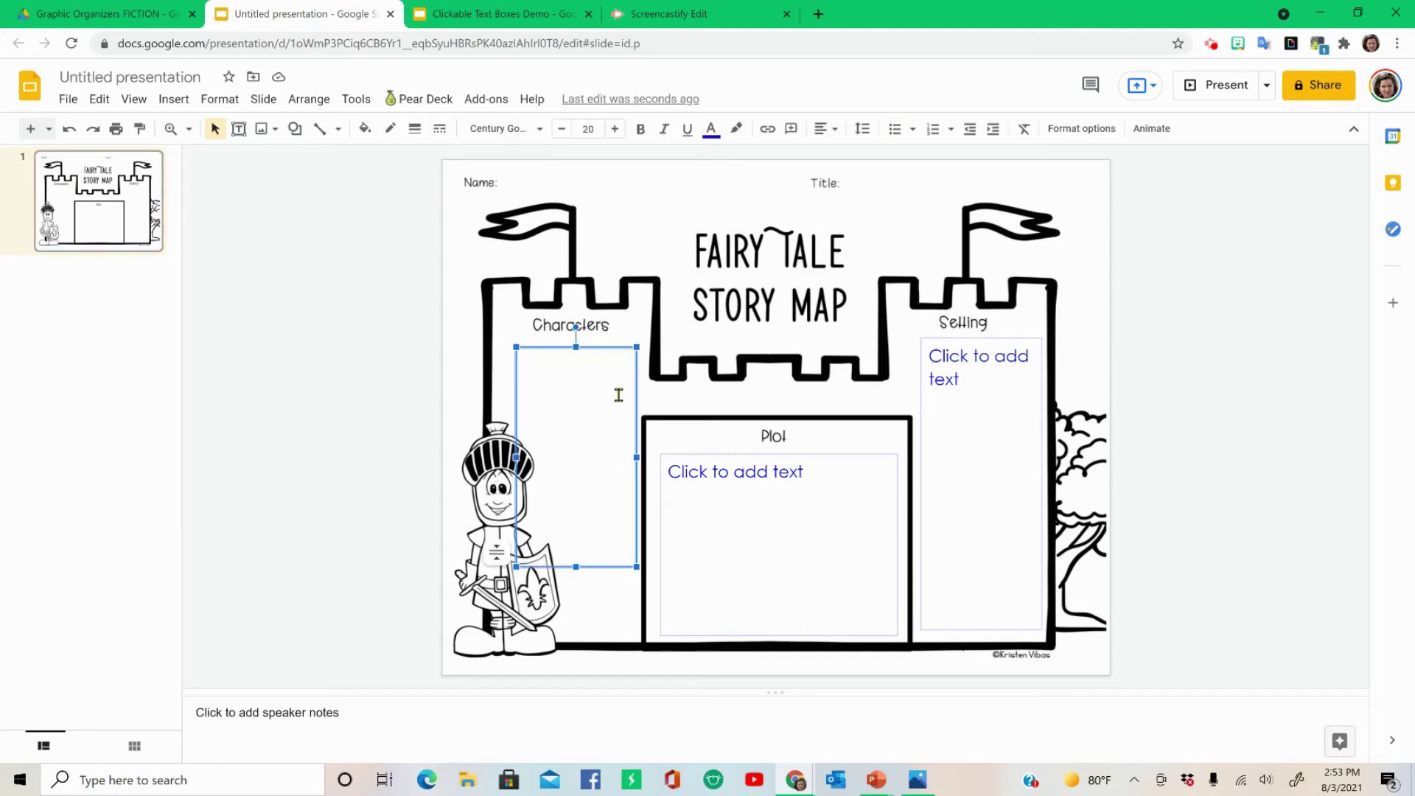
type("snow wh")
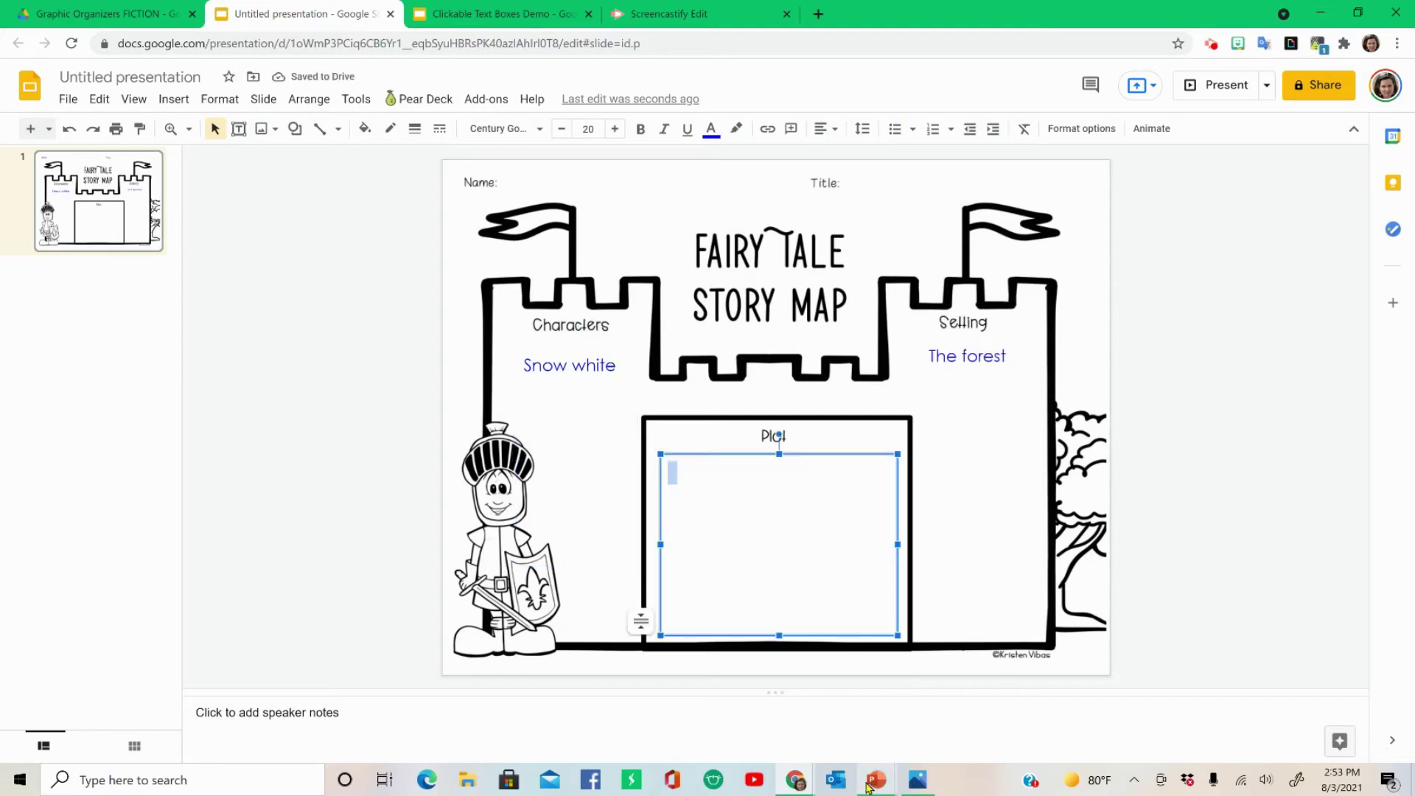
left_click(650, 214)
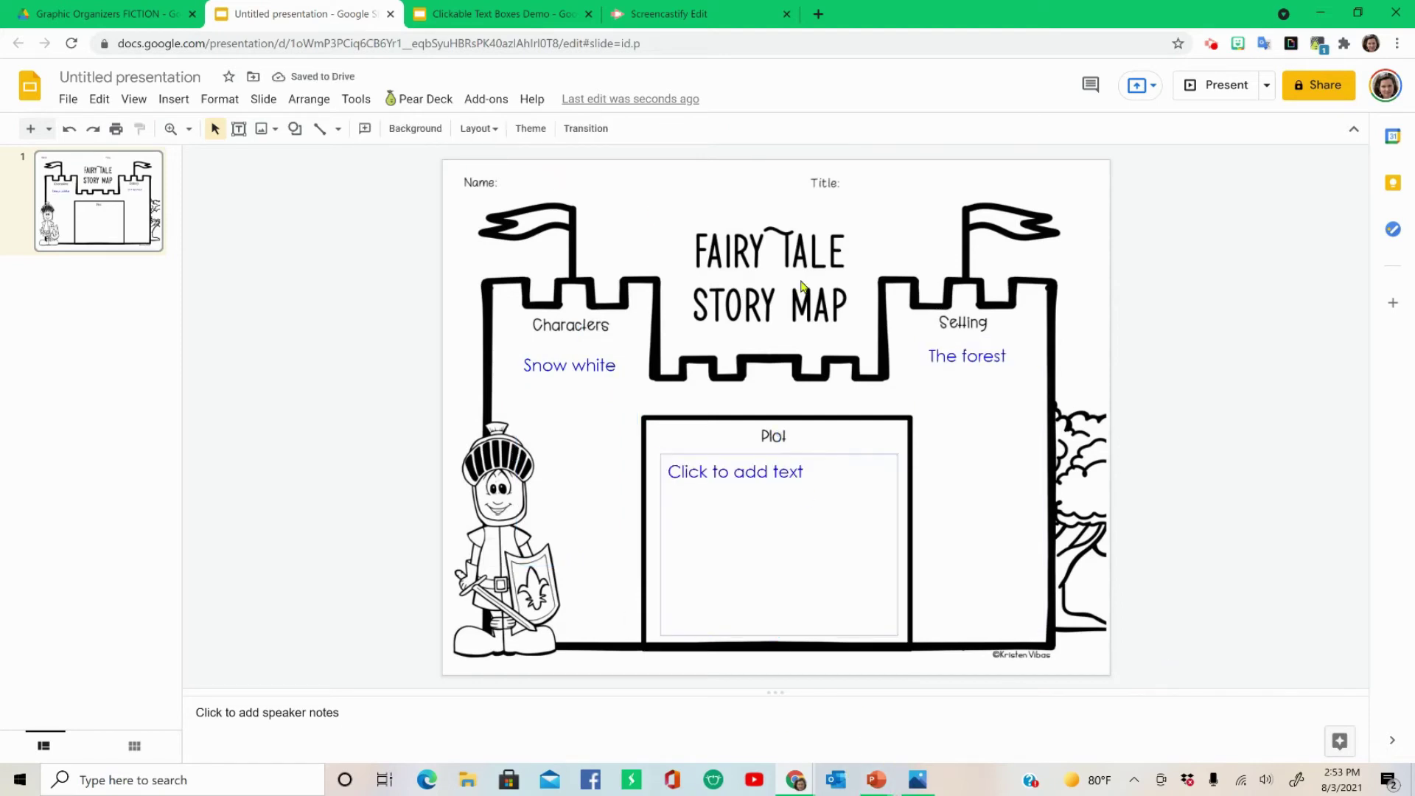
left_click(563, 361)
left_click(727, 466)
left_click(938, 377)
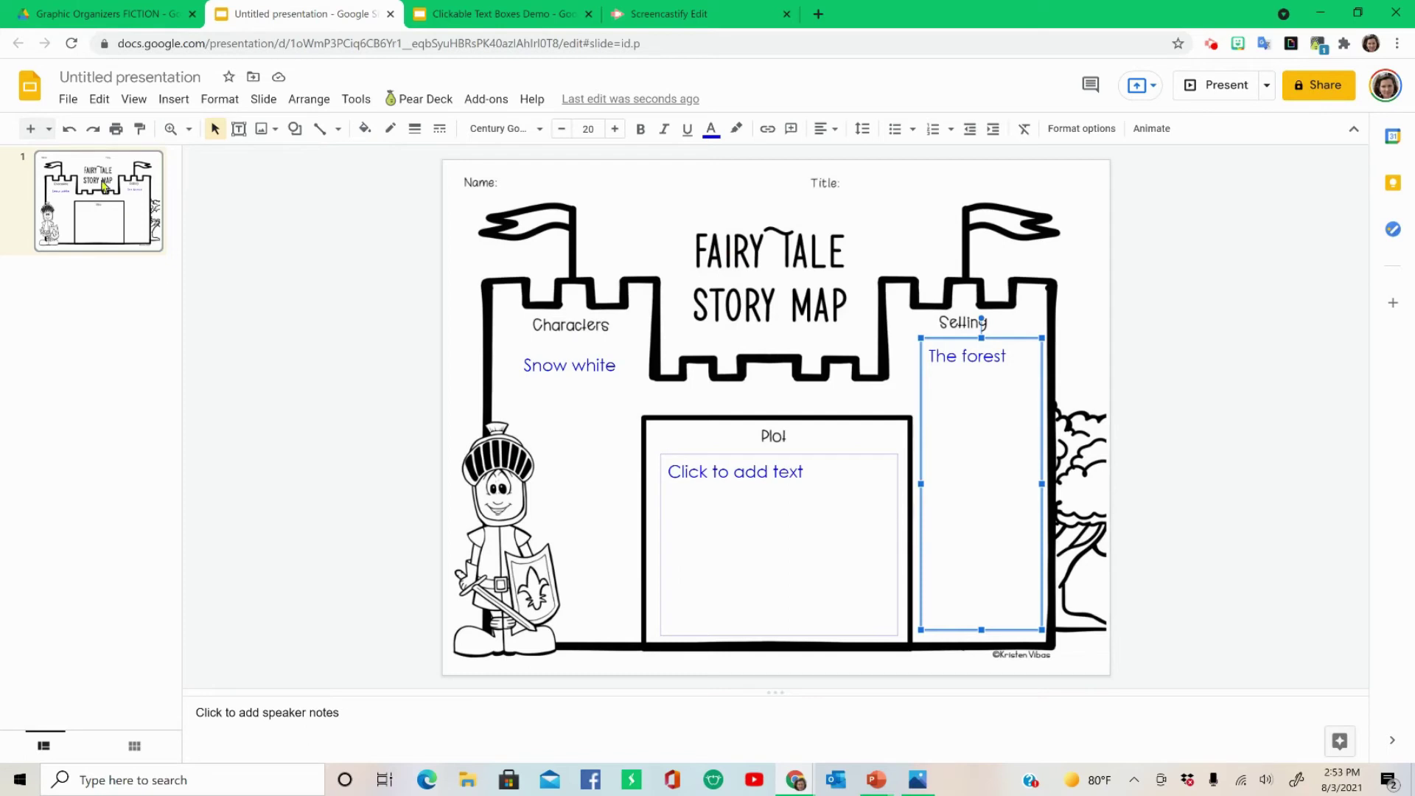
Add a blank second slide and insert the Problem and Solution organizer image from Drive.
left_click(48, 129)
left_click(184, 515)
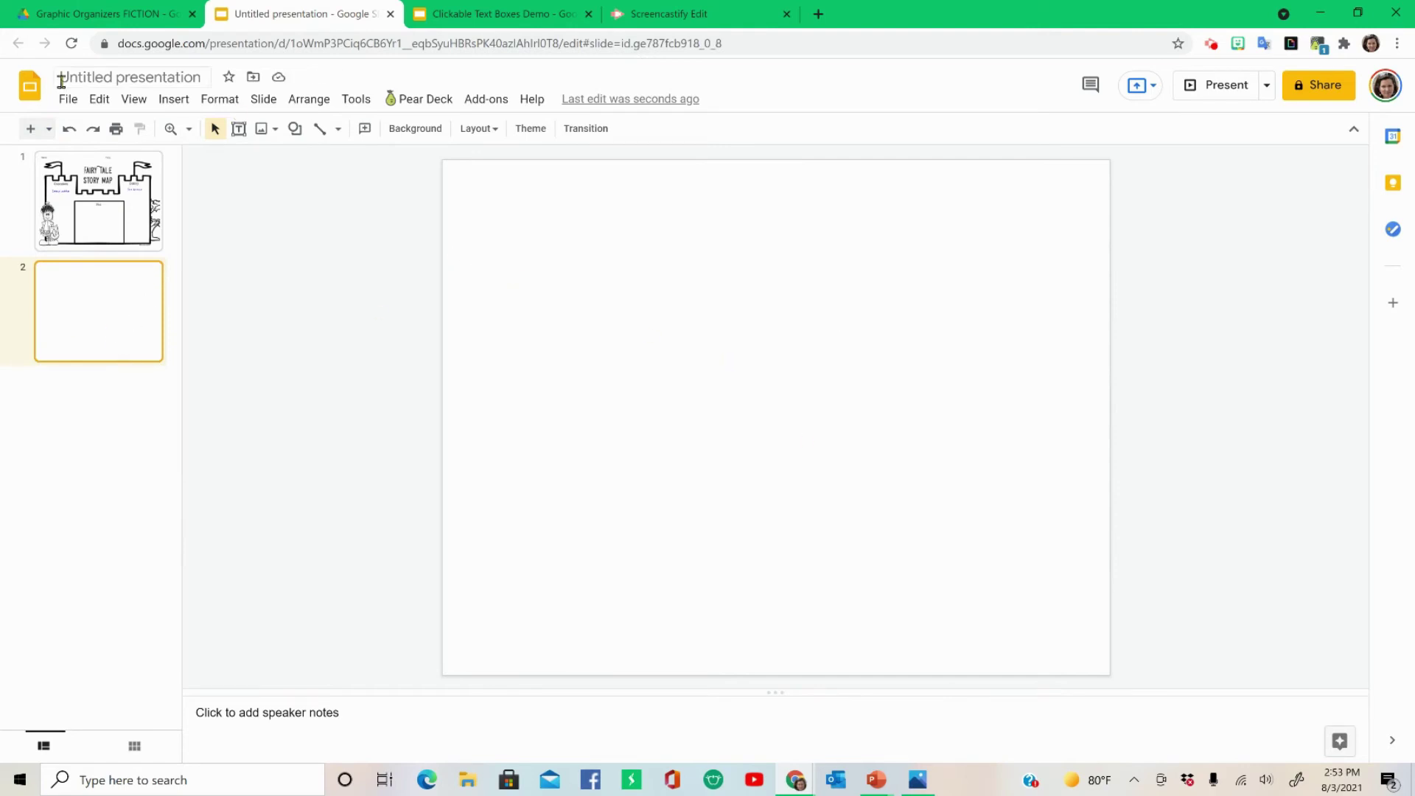
left_click(174, 99)
mouse_move(199, 126)
left_click(376, 199)
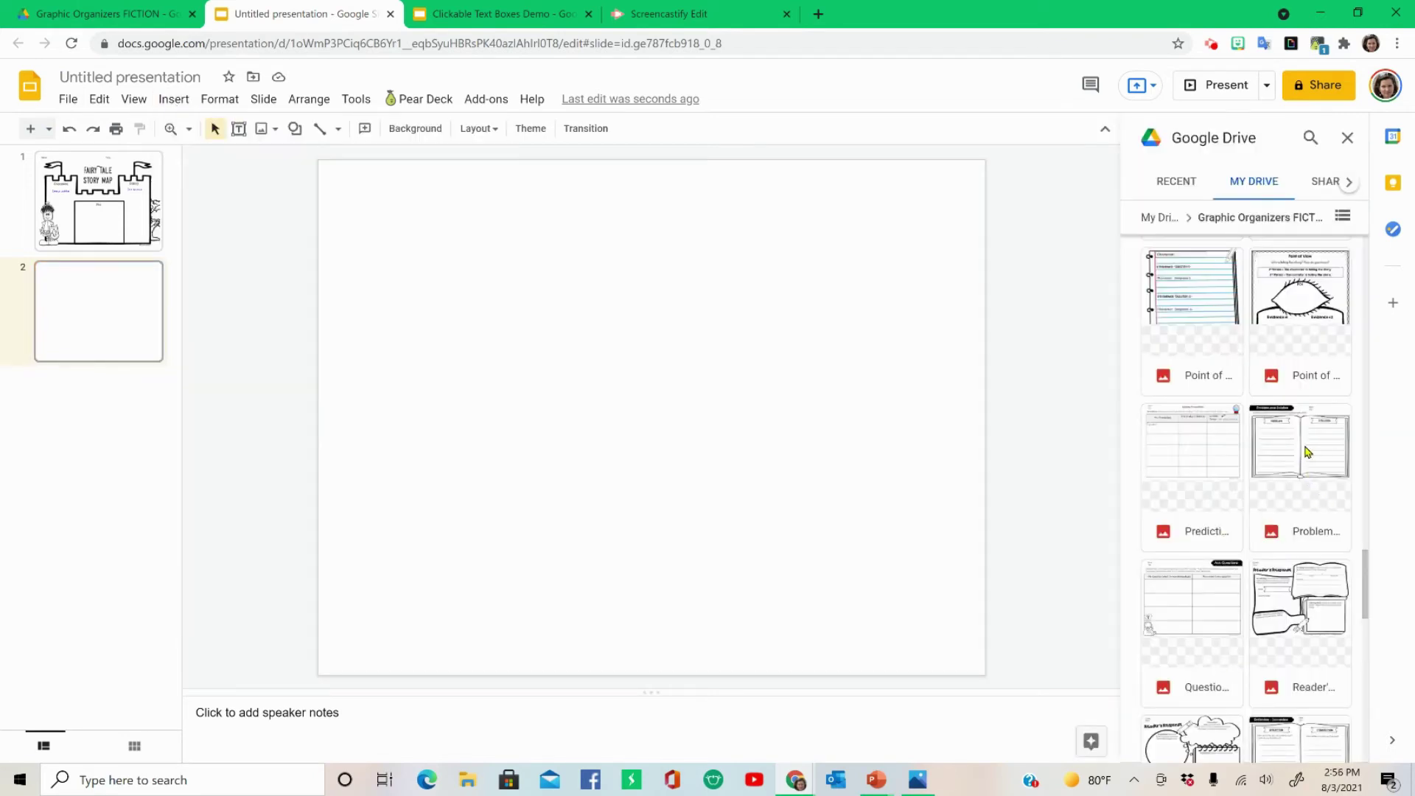
left_click(1307, 452)
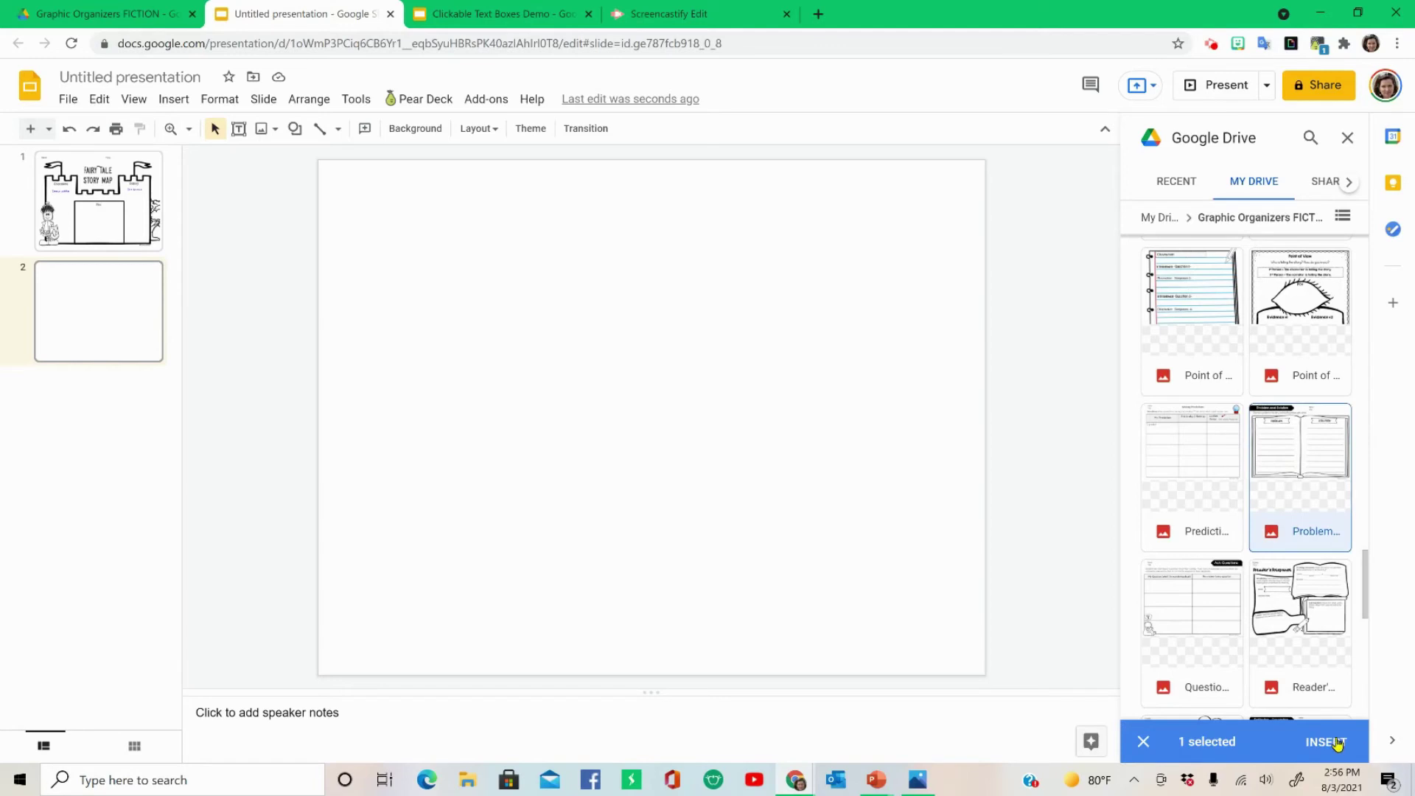
left_click(1327, 741)
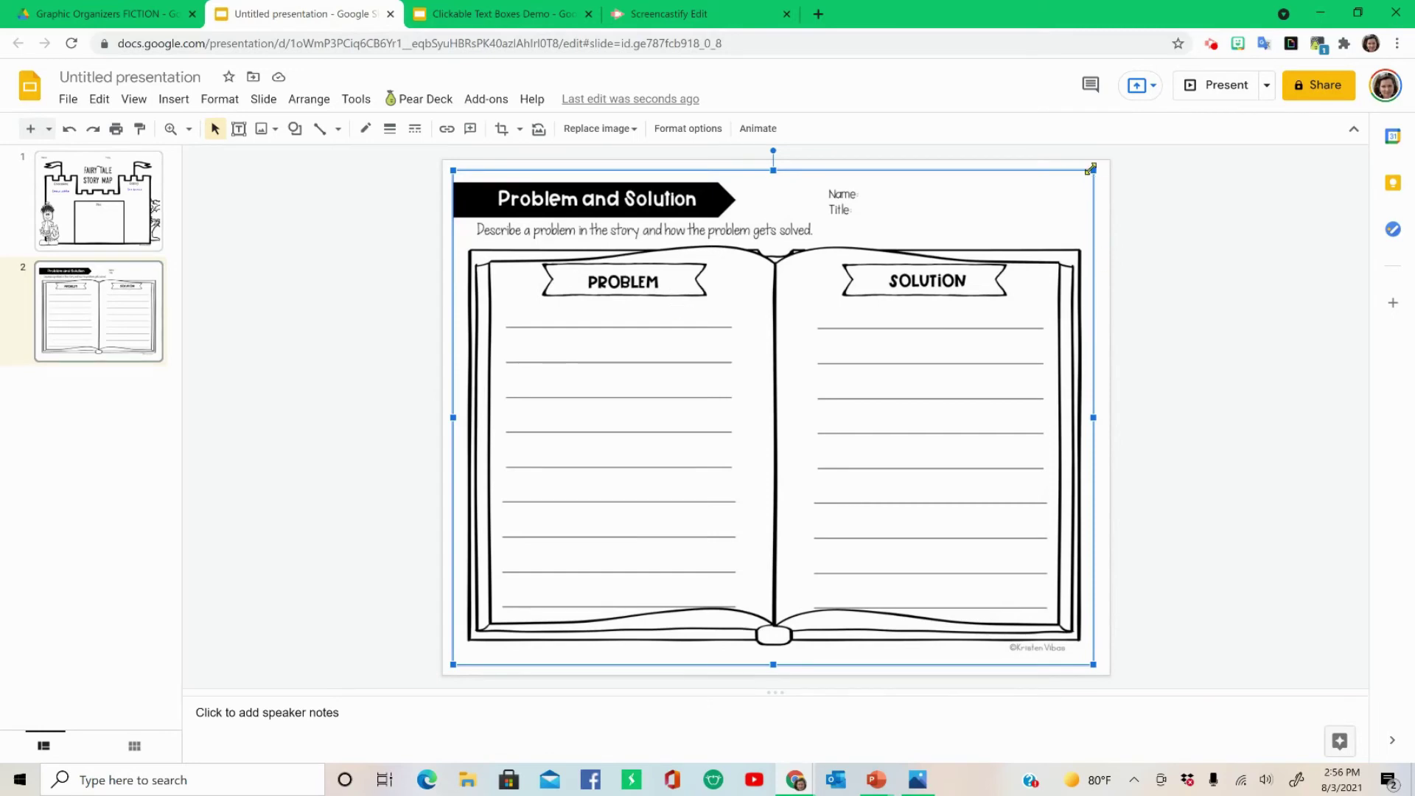
Enlarge the organizer image until it fills slide 2.
left_click_drag(1093, 169, 1106, 160)
left_click_drag(450, 665, 443, 674)
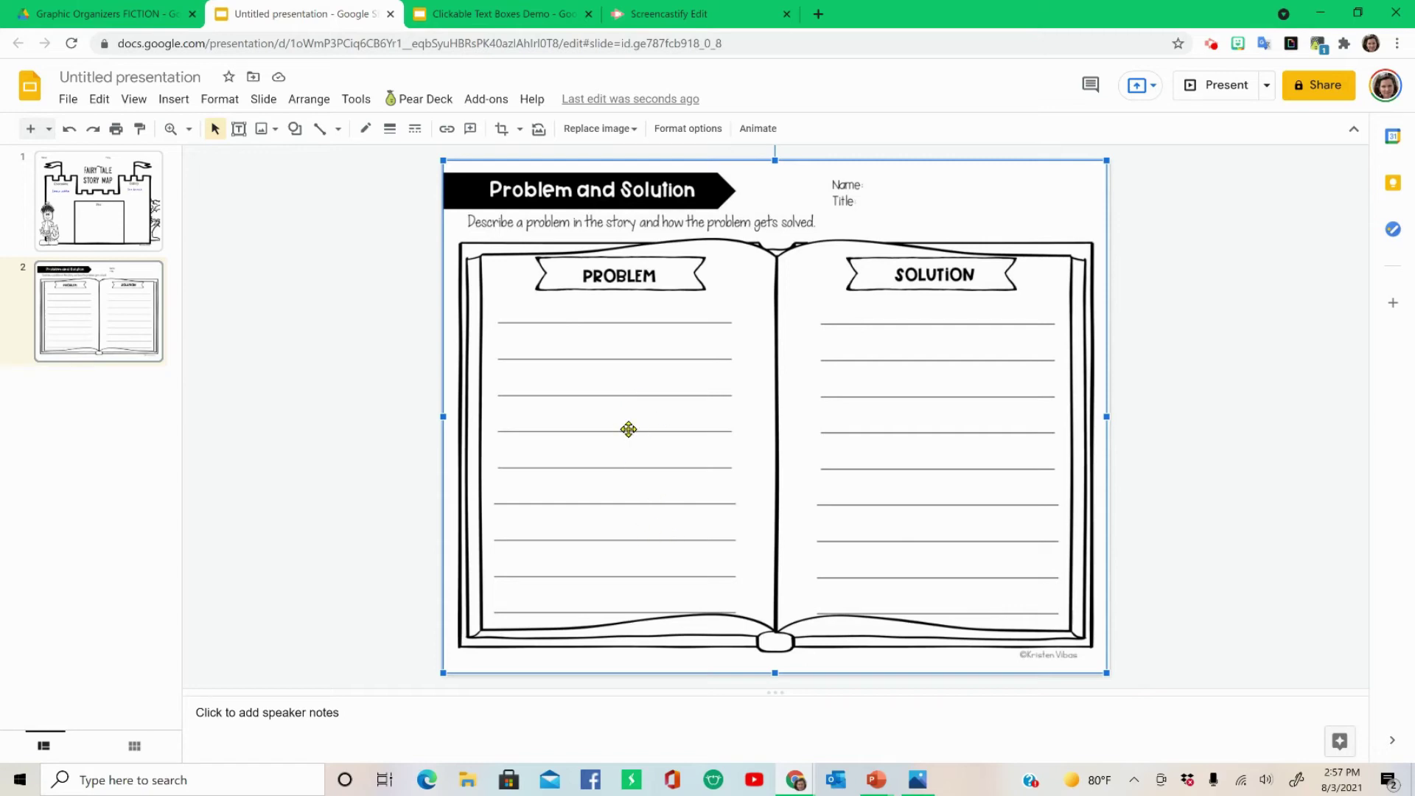
right_click(628, 429)
Cut the organizer image and open the Section header layout in the theme editor.
left_click(671, 233)
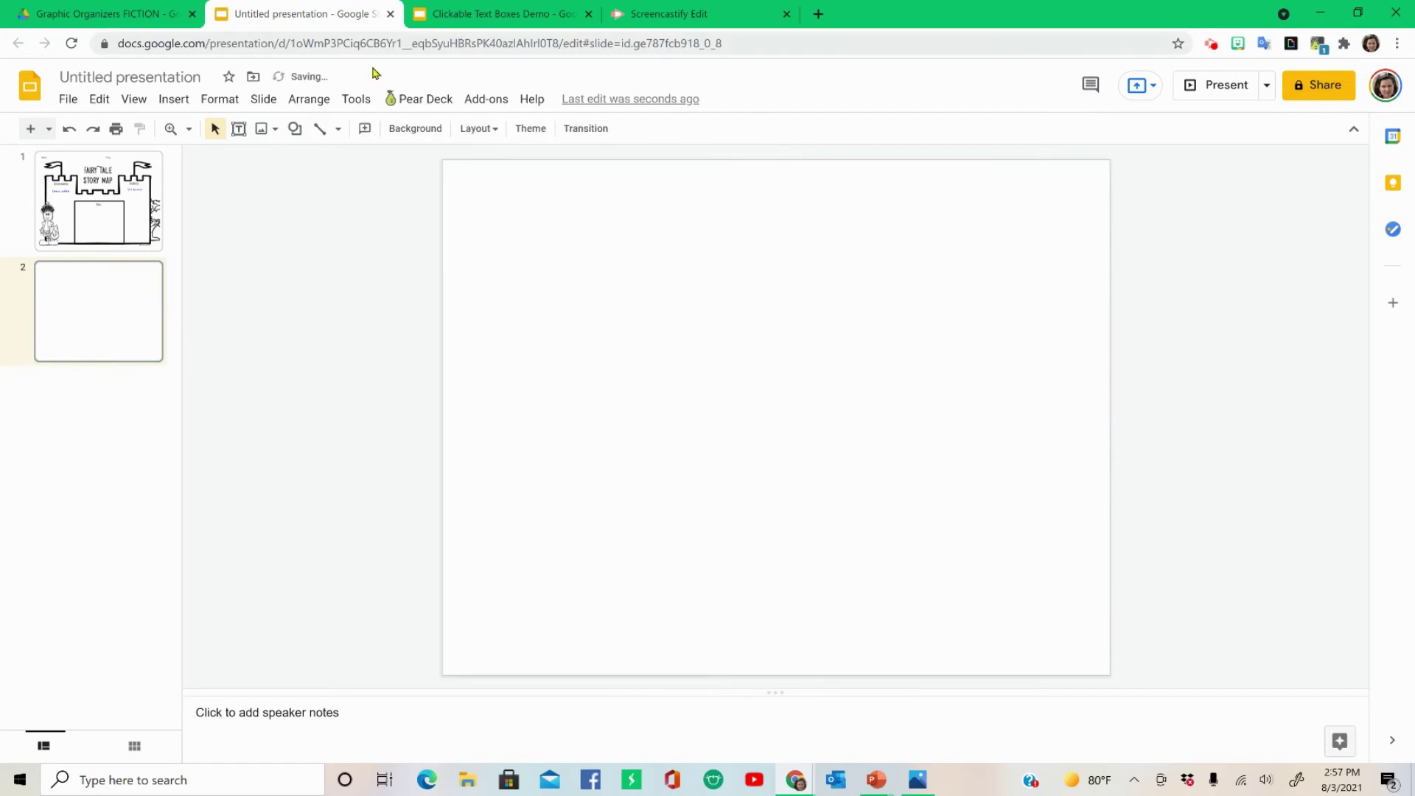
left_click(263, 99)
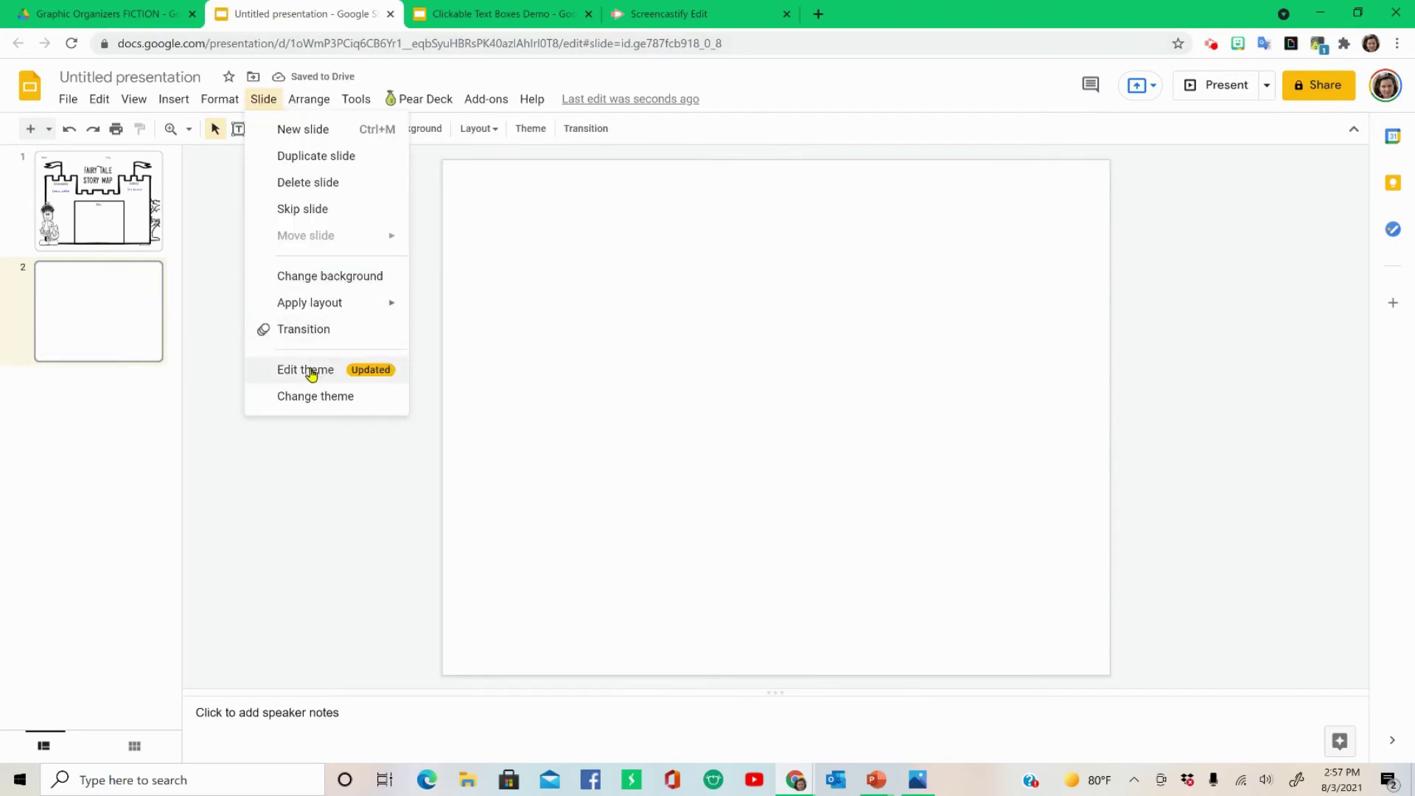
left_click(317, 377)
scroll(244, 369, "up", 10)
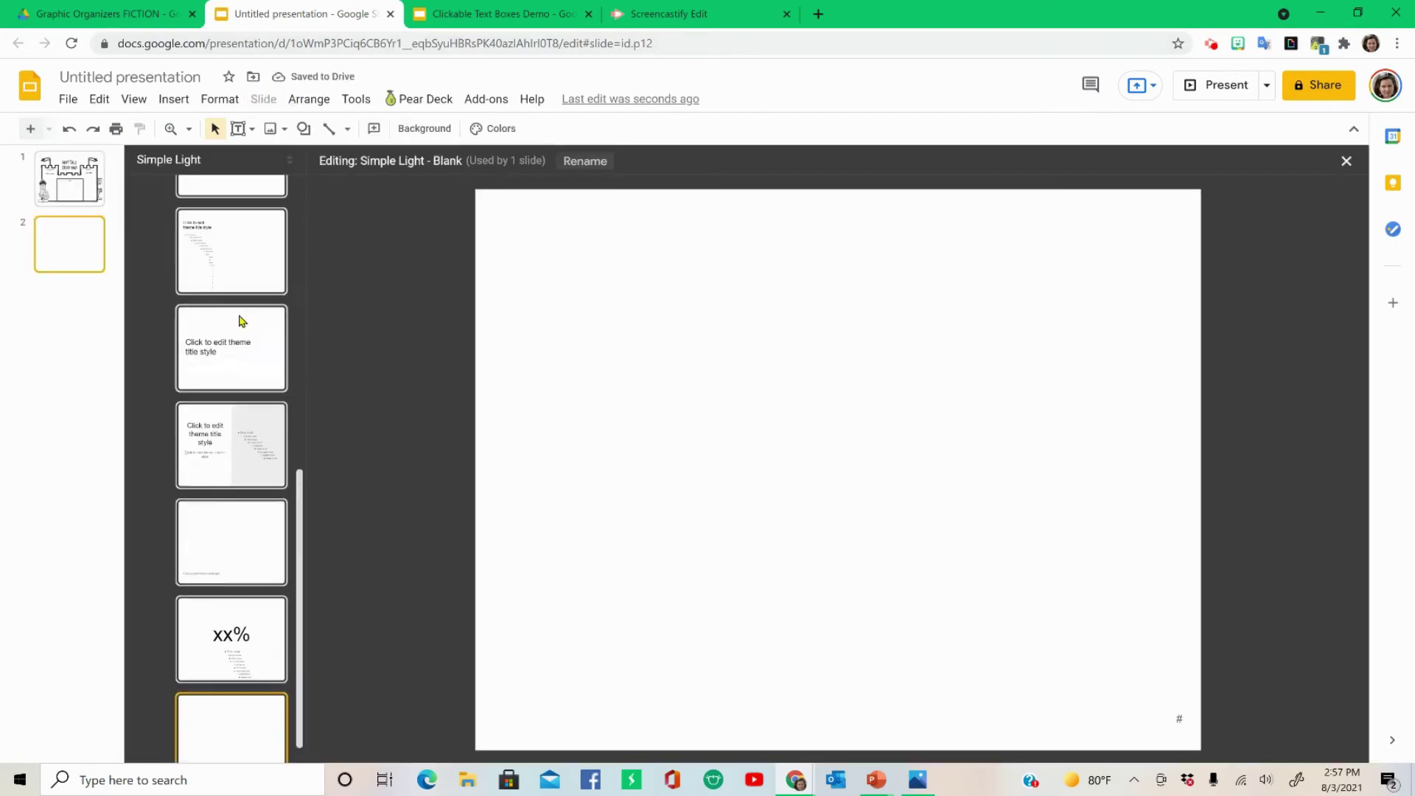
left_click(250, 463)
Replace the layout's title and slide-number boxes with the worksheet image, enlarged to fill the layout.
triple_click(898, 467)
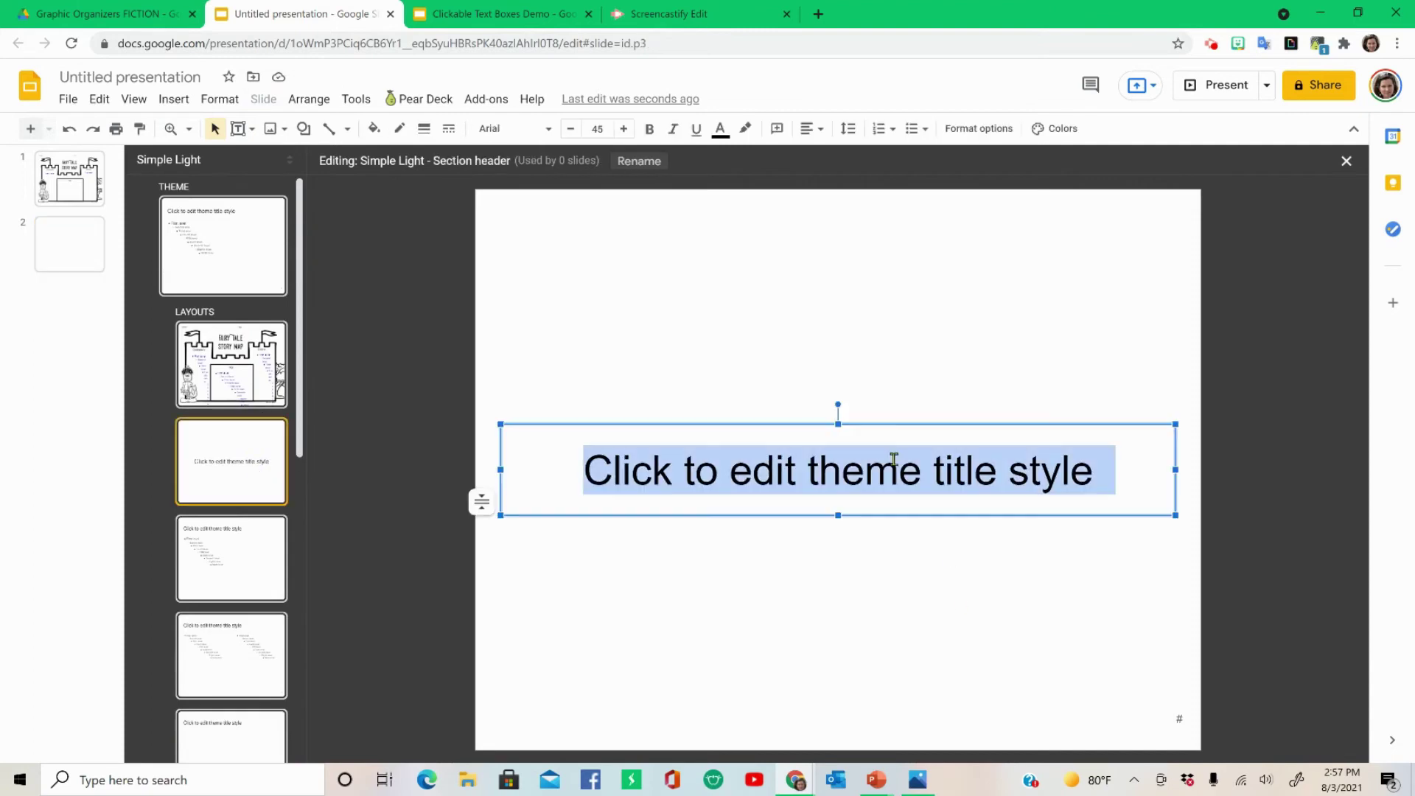
left_click(1183, 719, "shift")
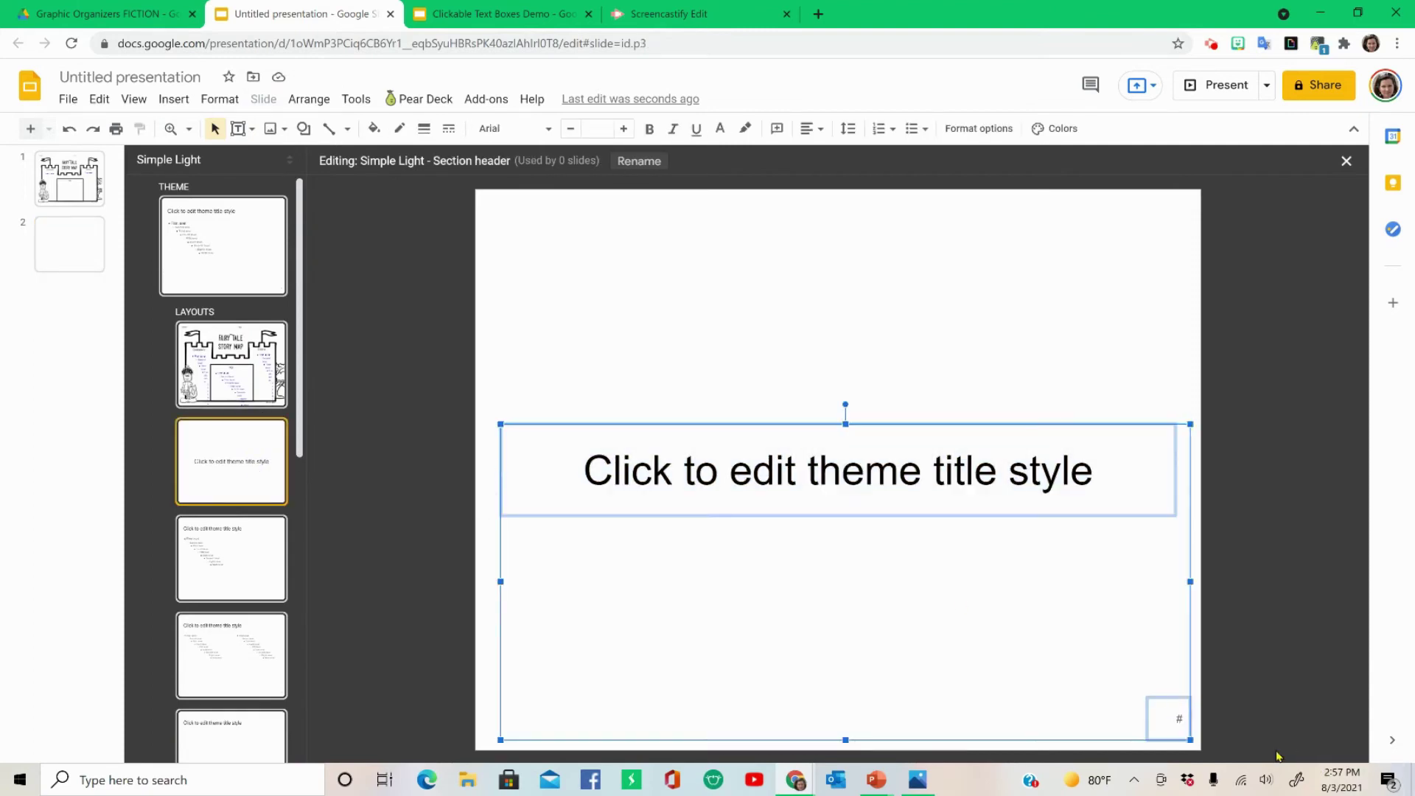
key("Delete")
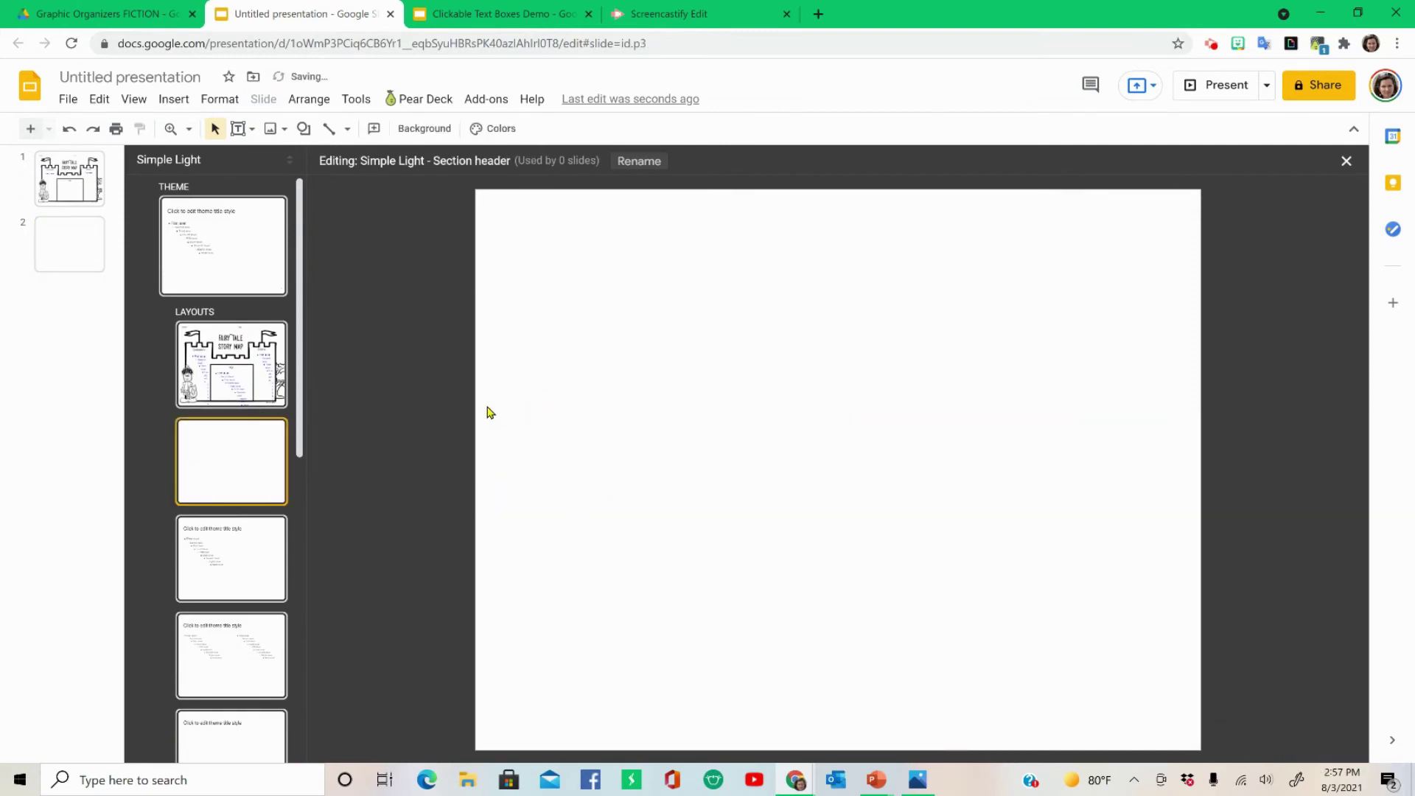
right_click(452, 408)
left_click(501, 470)
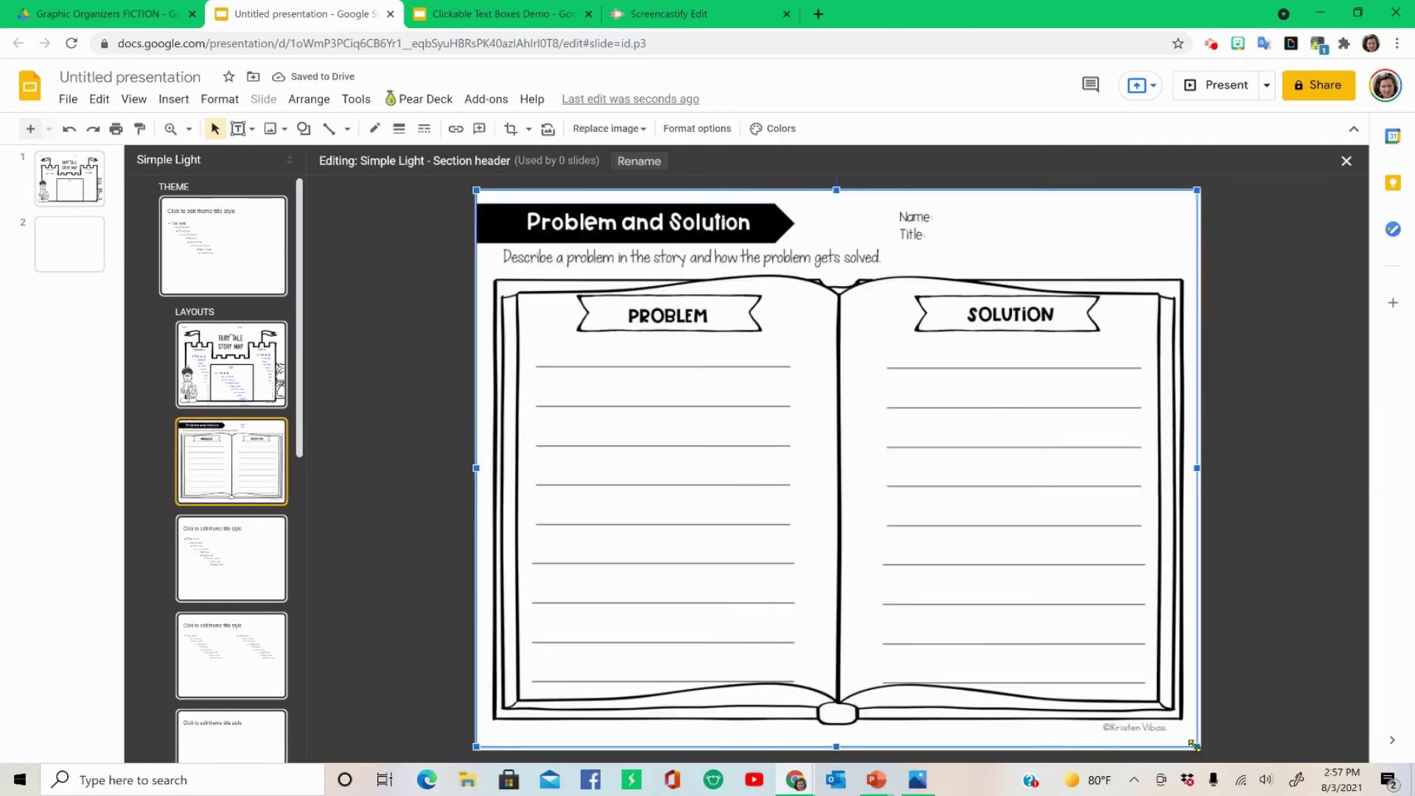
left_click_drag(1195, 746, 1201, 749)
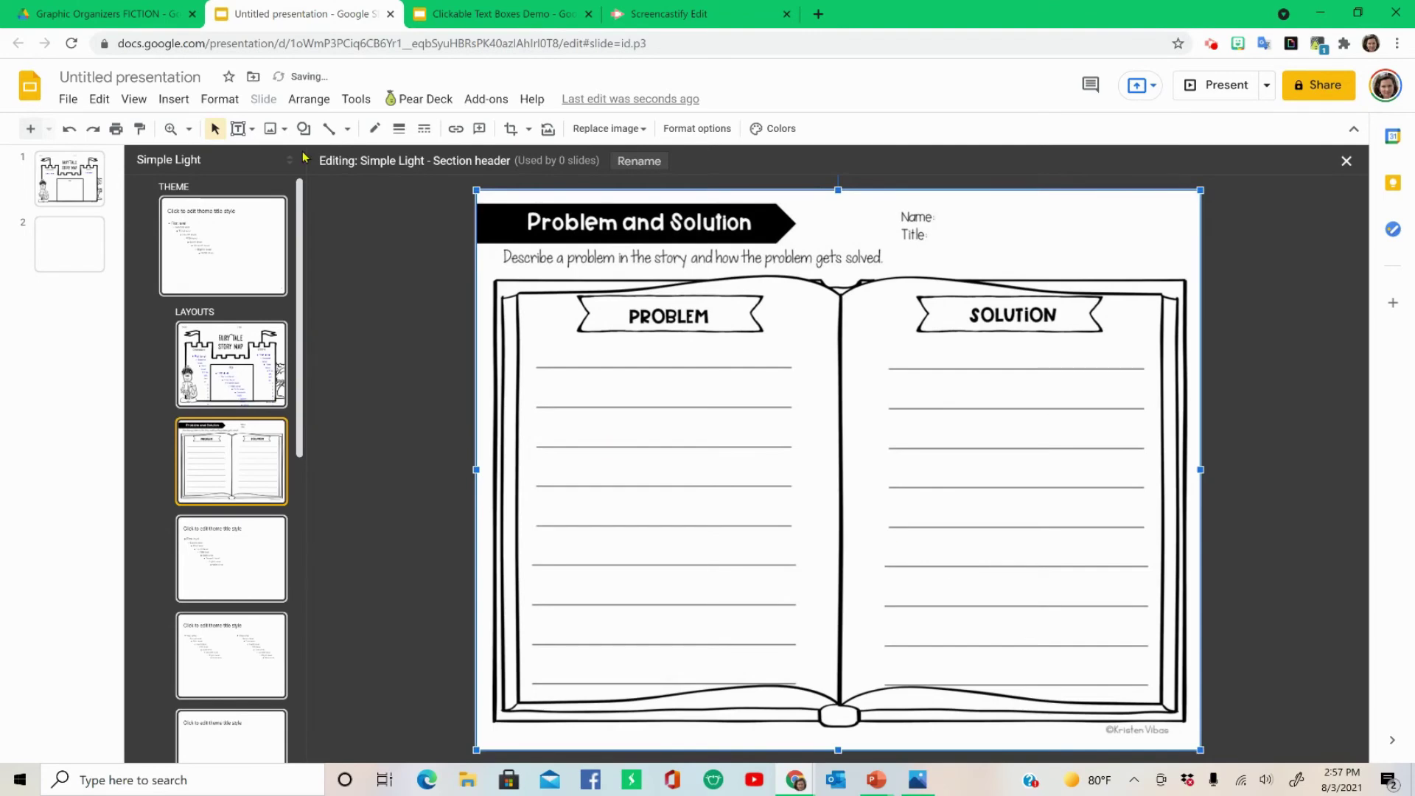
Pick the body text placeholder tool from the Insert menu.
left_click(174, 98)
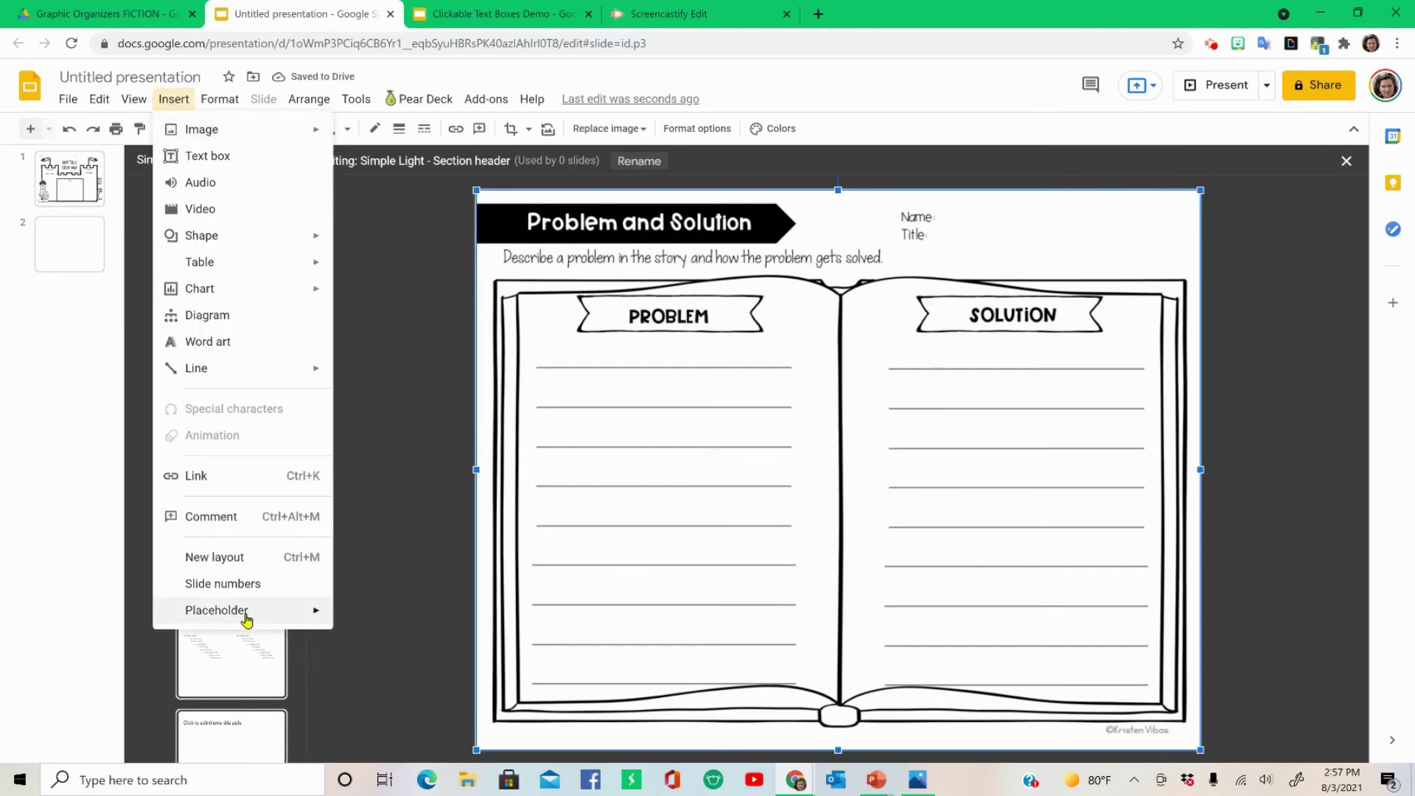
mouse_move(242, 615)
left_click(422, 669)
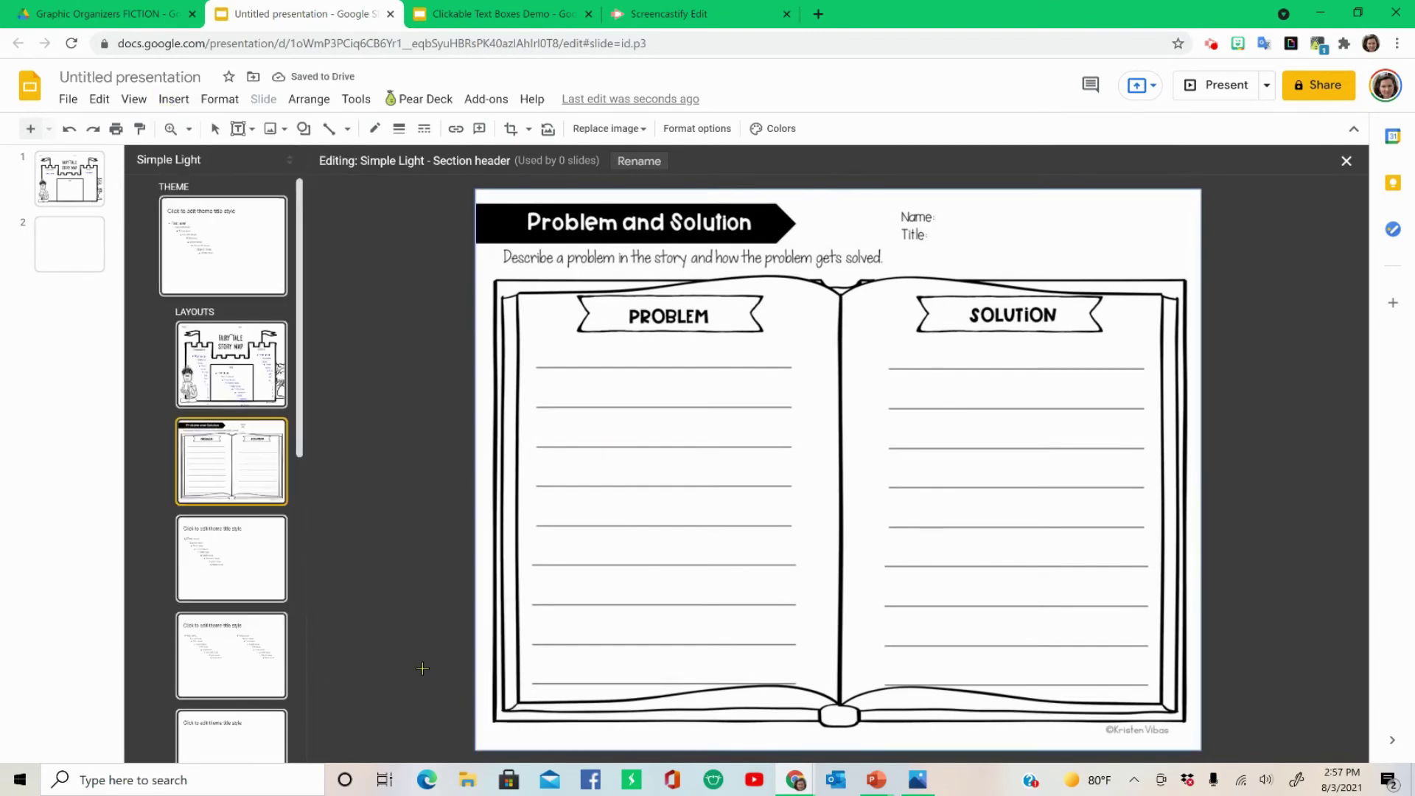
Draw a placeholder under PROBLEM with a white fill and black Quicksand text.
left_click_drag(528, 352, 808, 689)
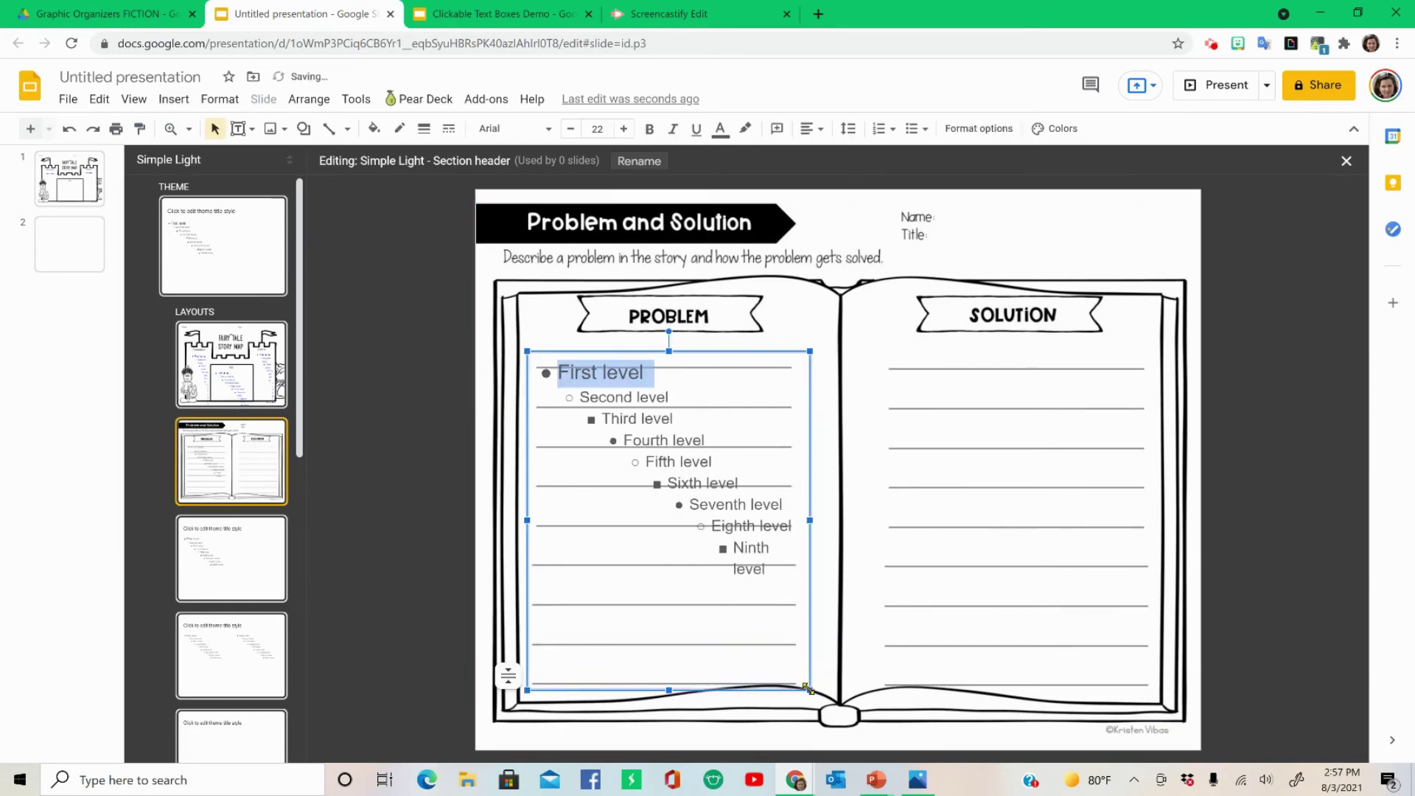
left_click(373, 130)
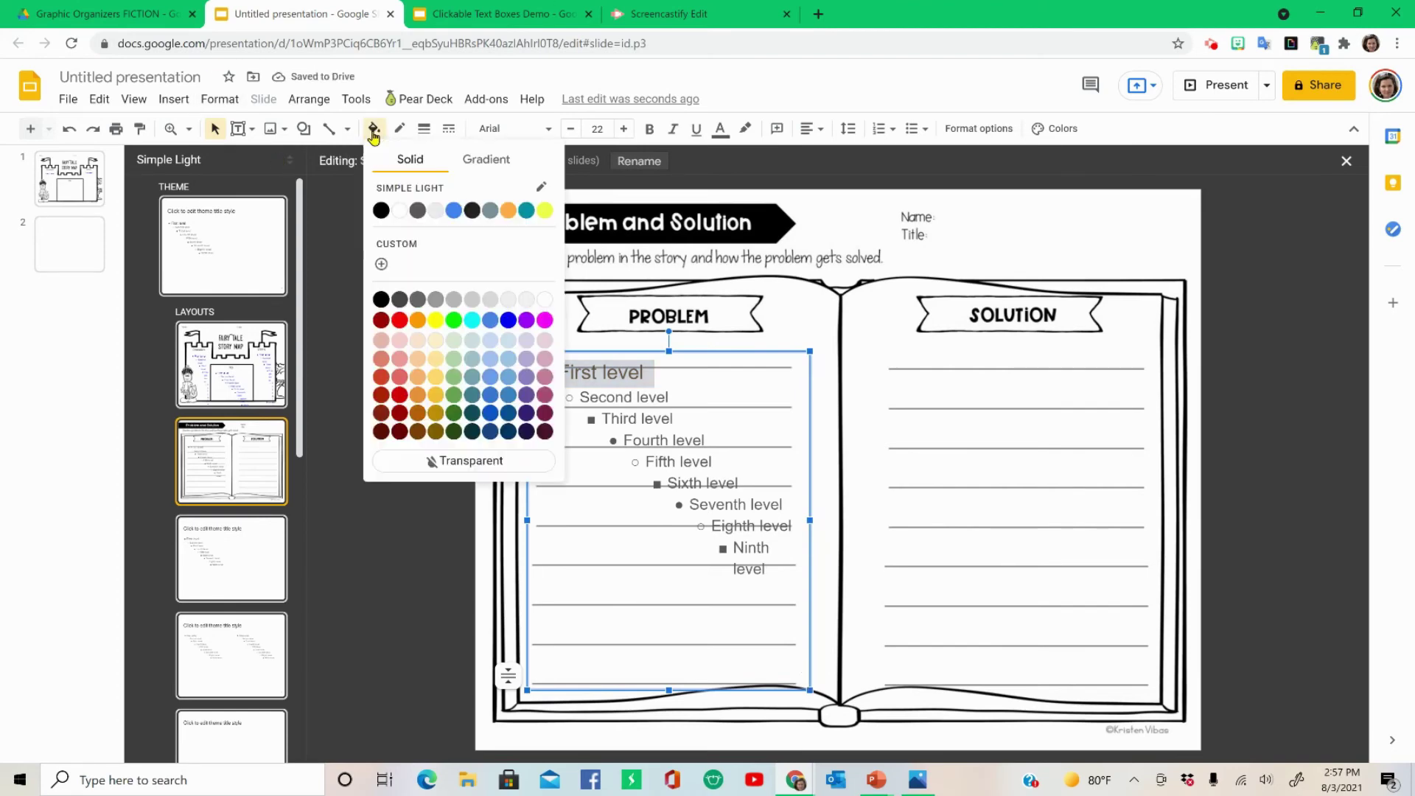
left_click(545, 299)
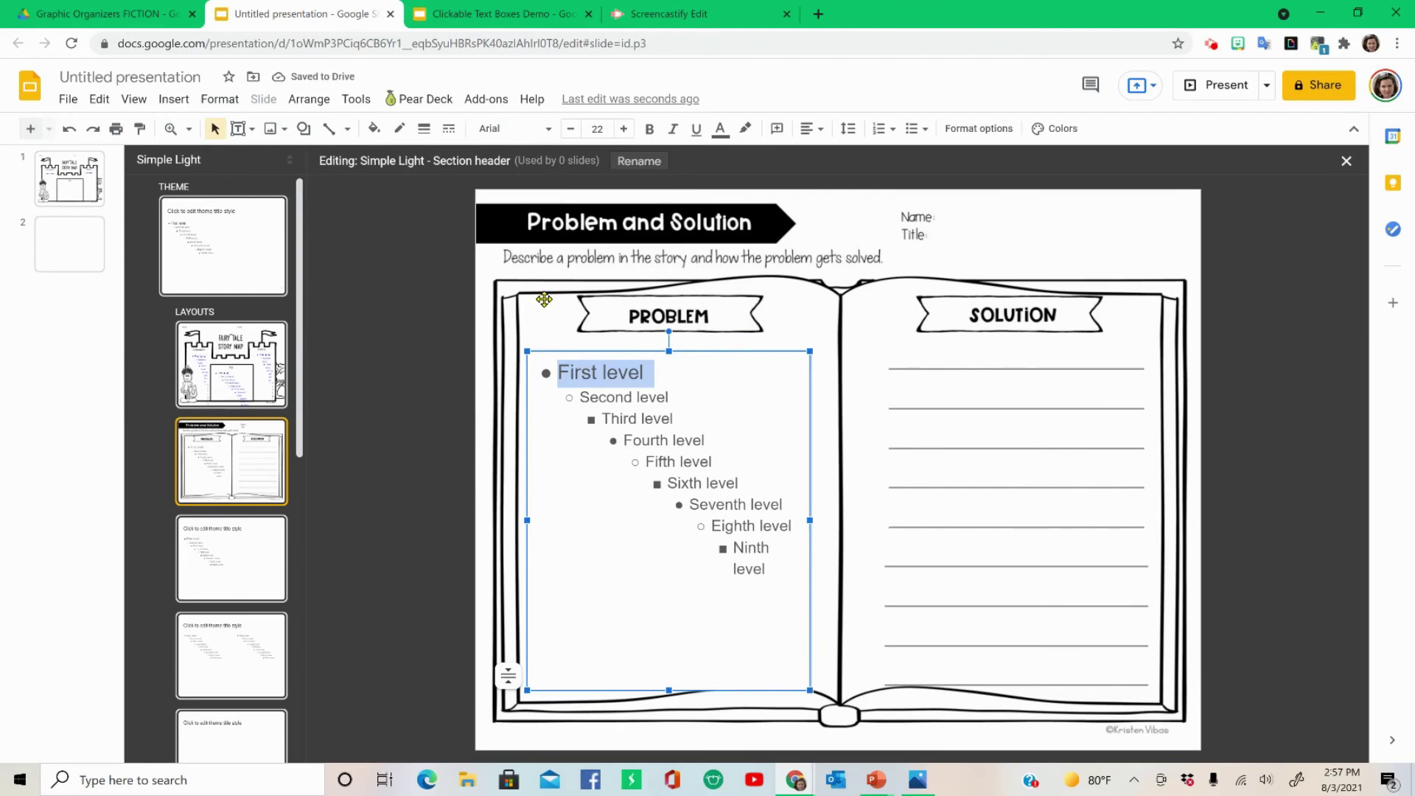
left_click(546, 130)
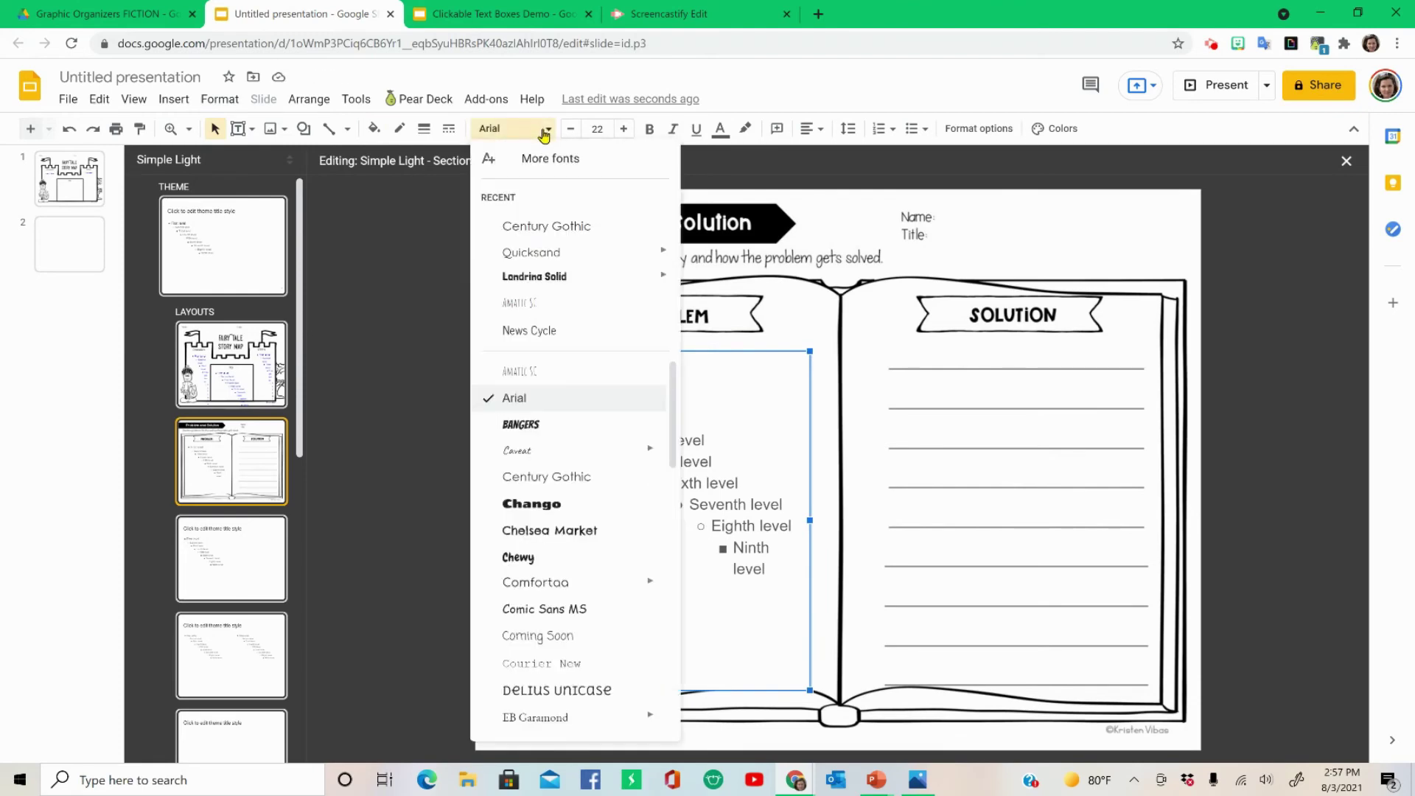
left_click(531, 251)
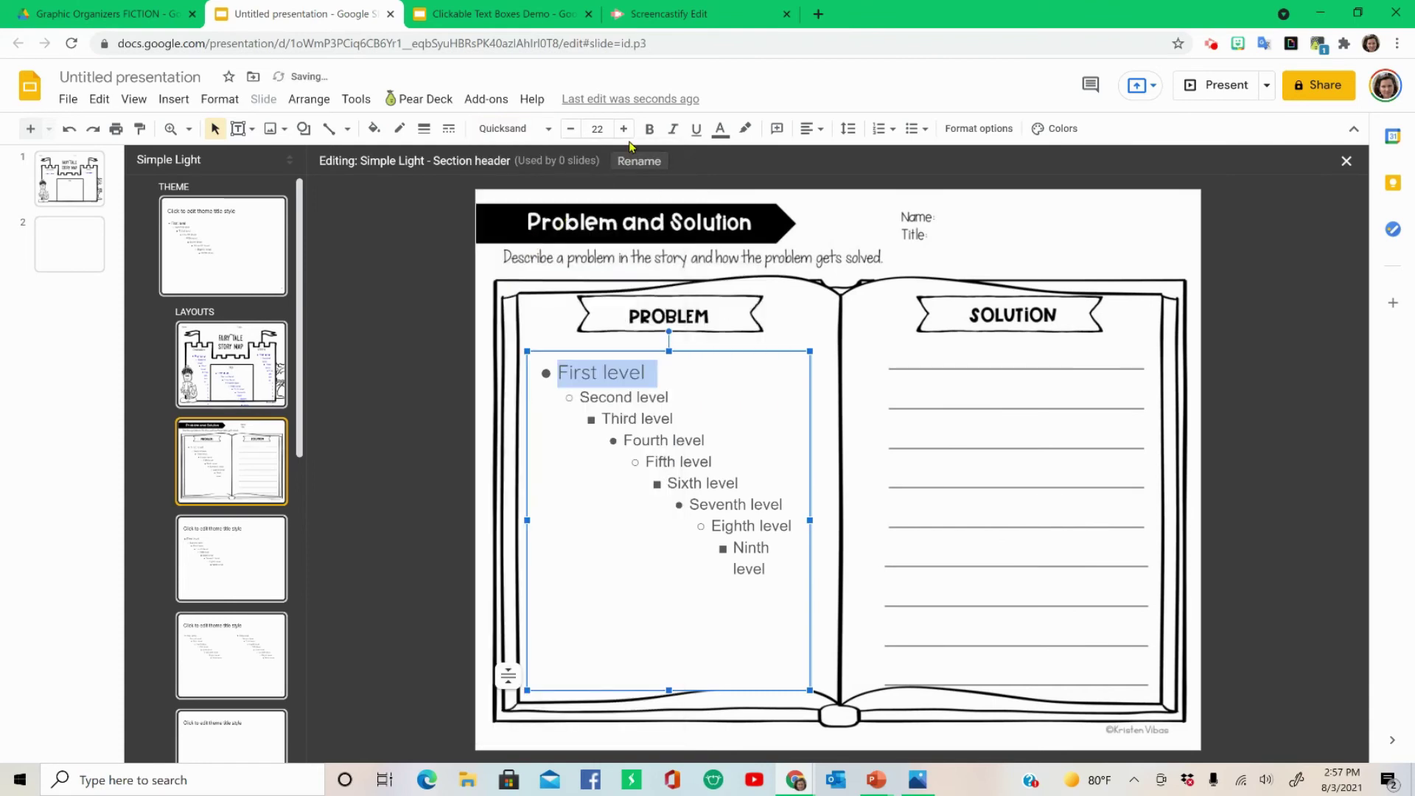
left_click(722, 132)
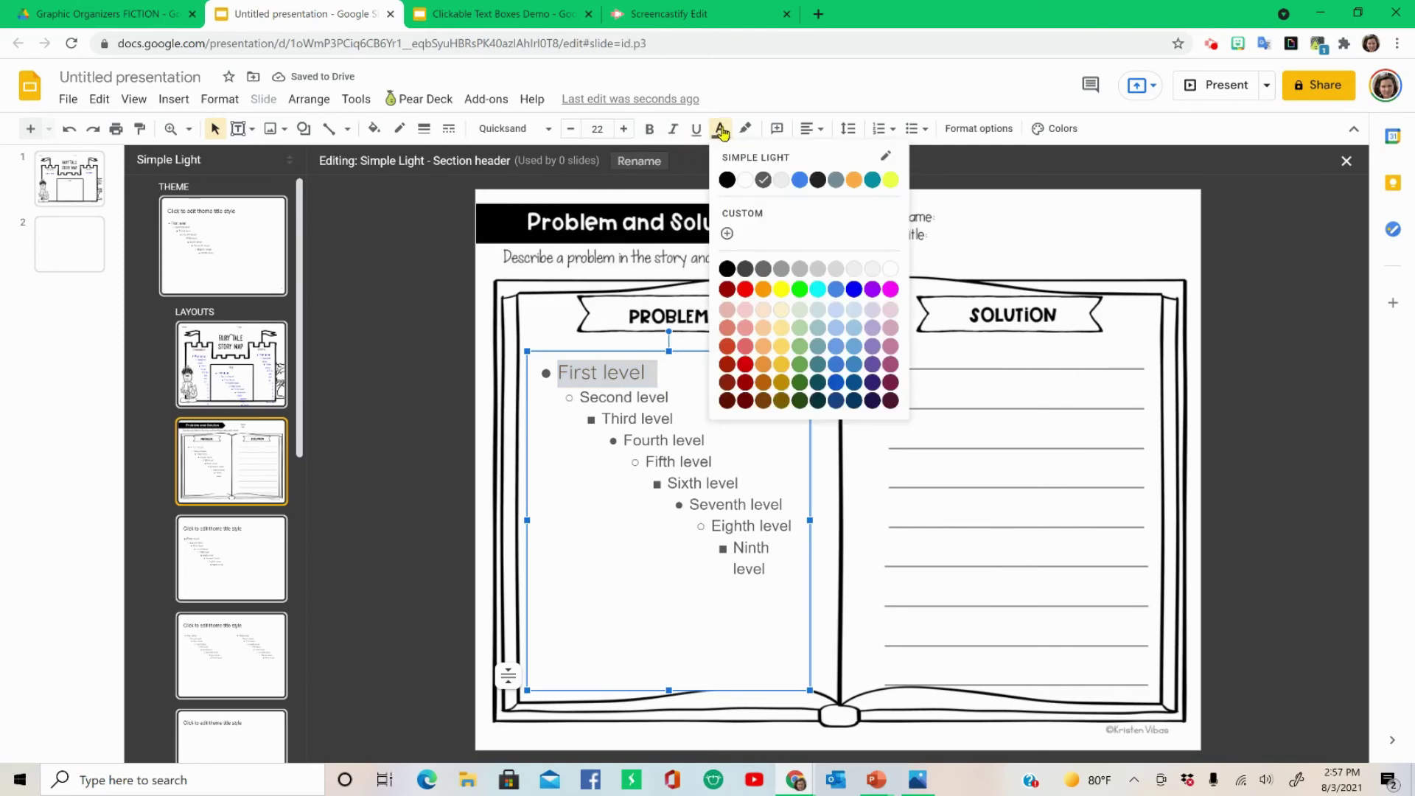
left_click(727, 179)
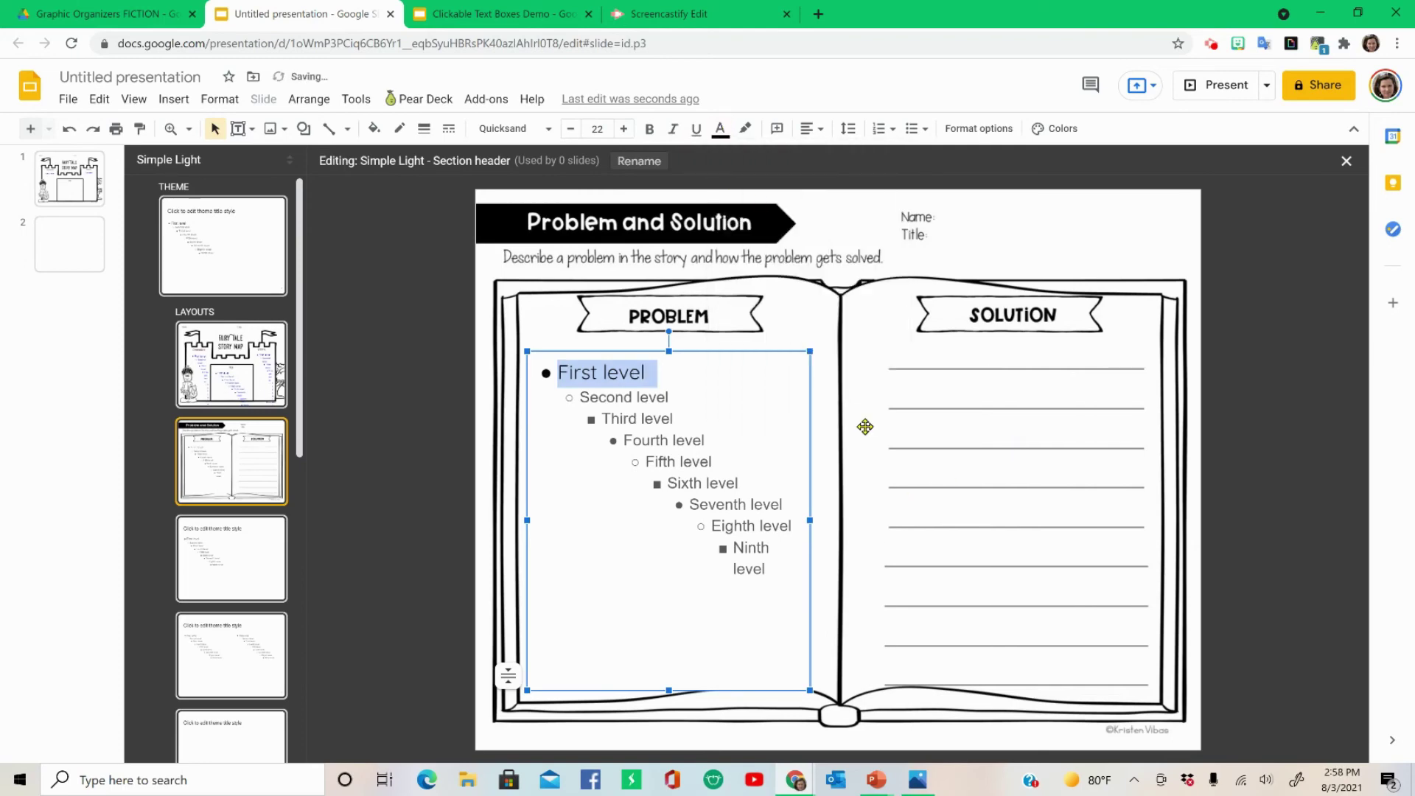
Duplicate the placeholder and align the copy under the SOLUTION page.
right_click(810, 389)
key("Escape")
right_click(751, 356)
left_click(798, 402)
right_click(424, 384)
left_click(467, 449)
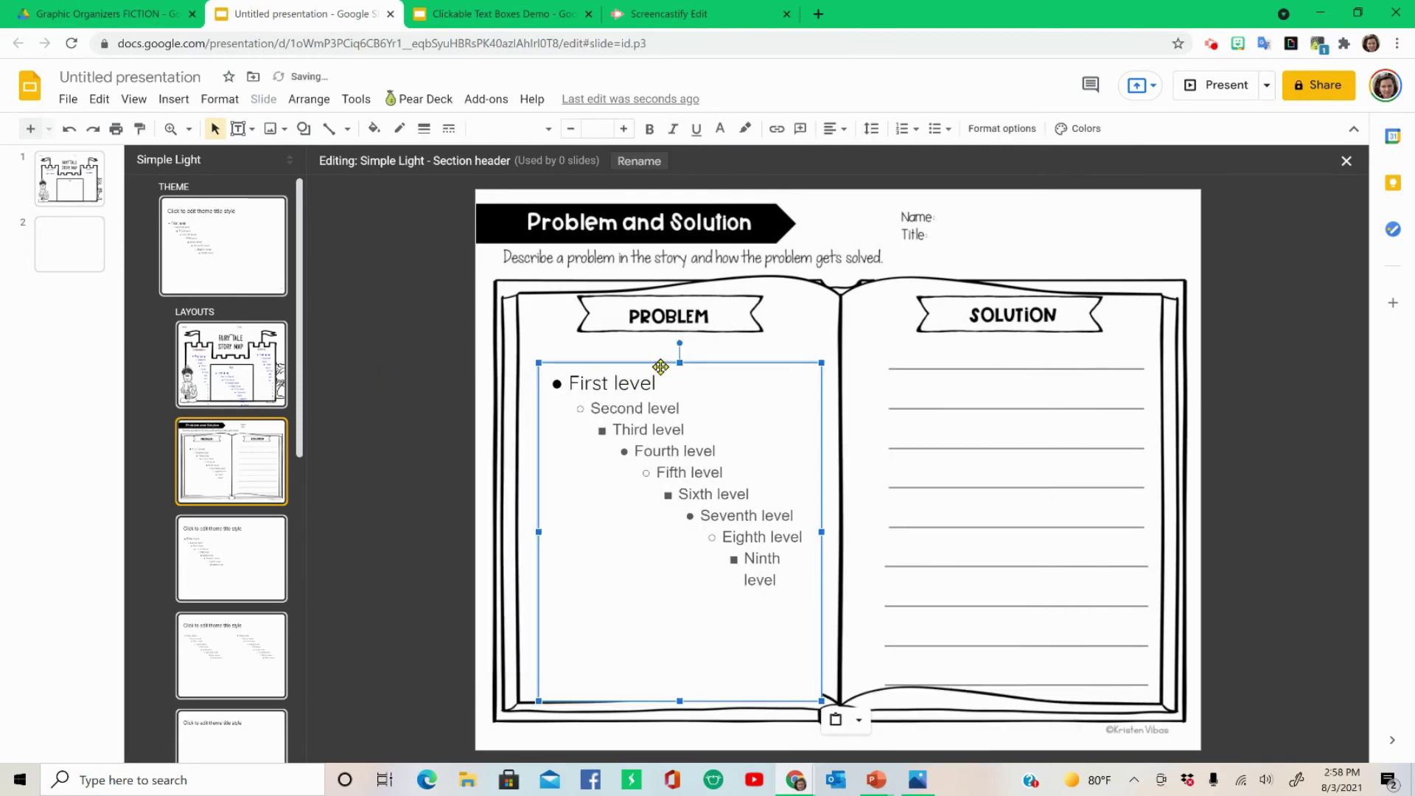
left_click_drag(674, 365, 993, 358)
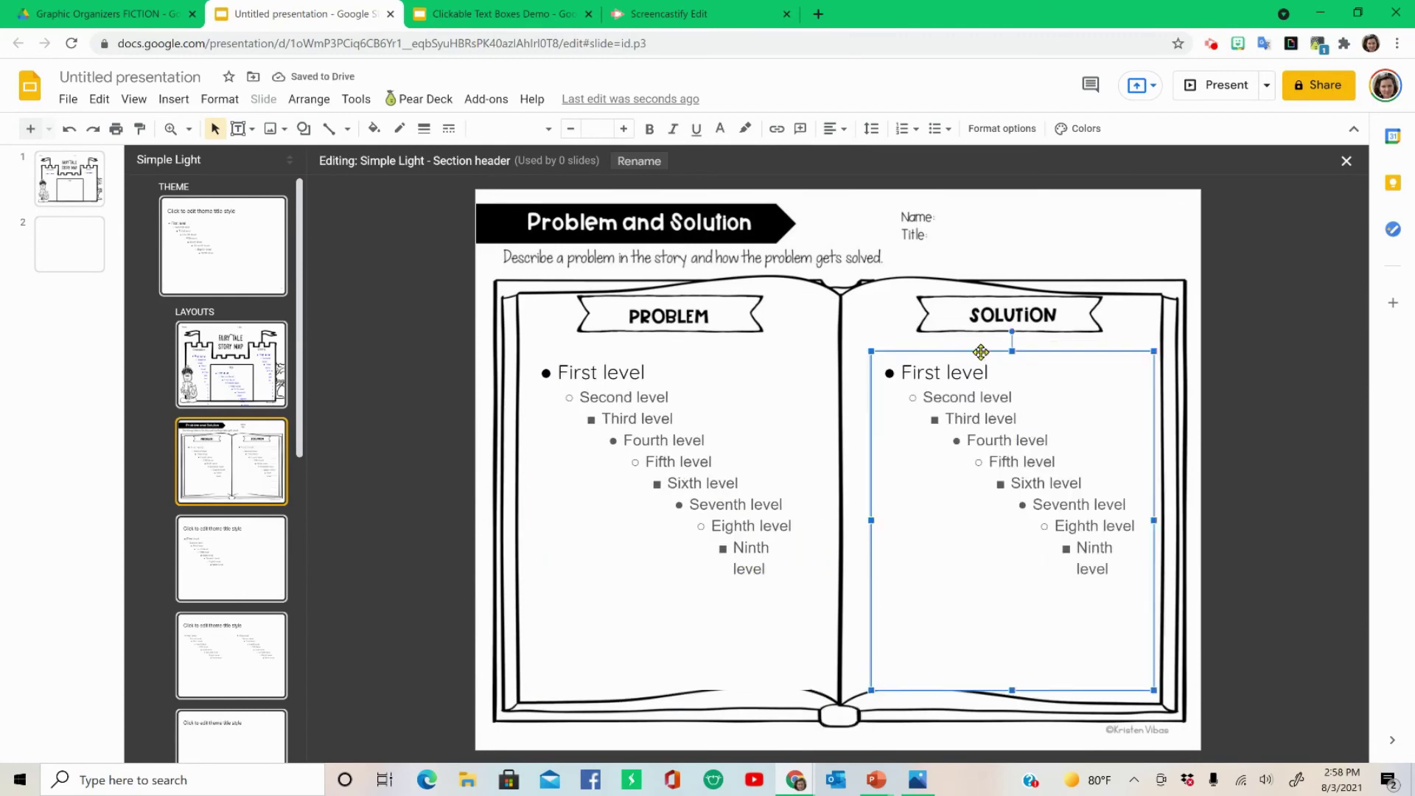
left_click_drag(978, 354, 973, 353)
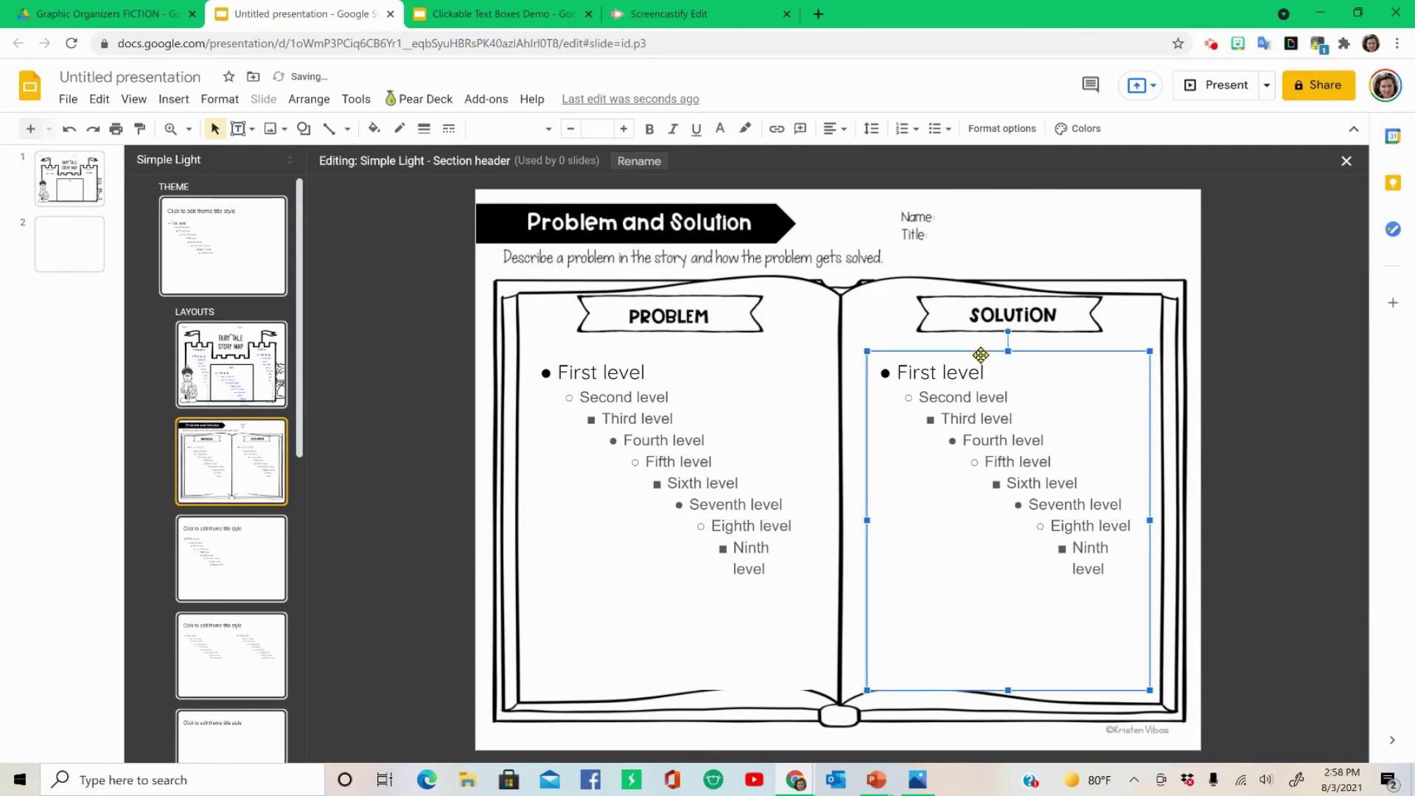
left_click(667, 413, "shift")
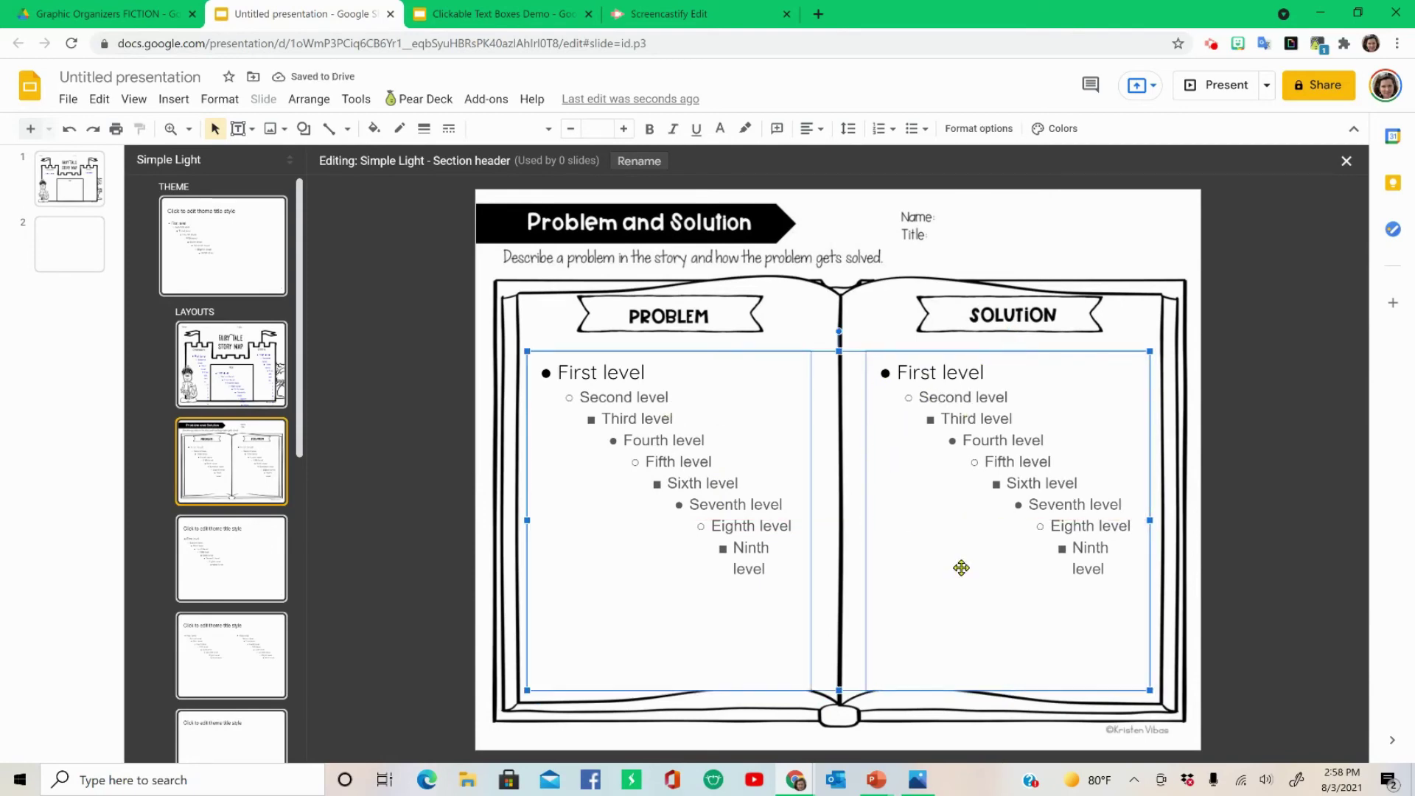
left_click(441, 481)
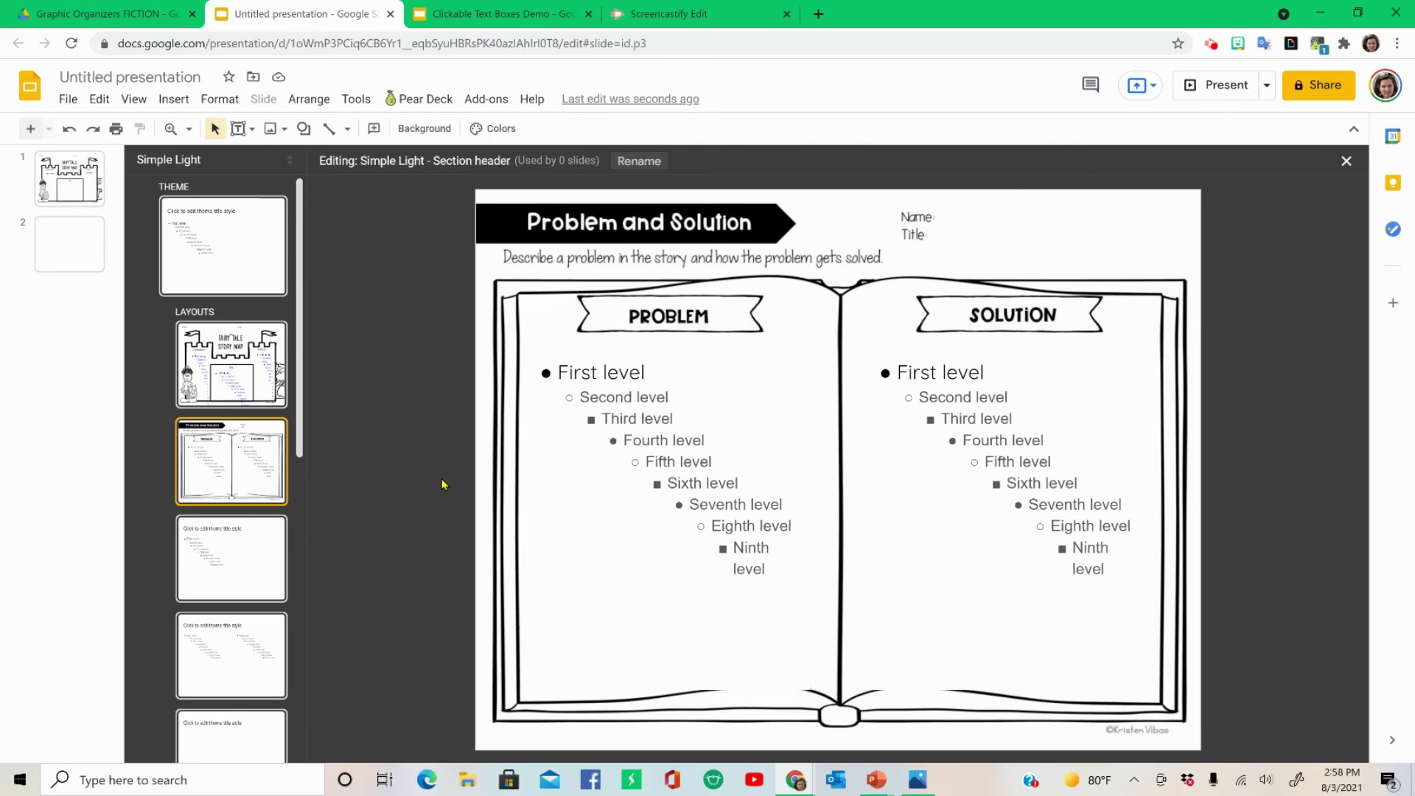
Apply the Section header (Problem and Solution) layout to slide 2.
left_click(66, 242)
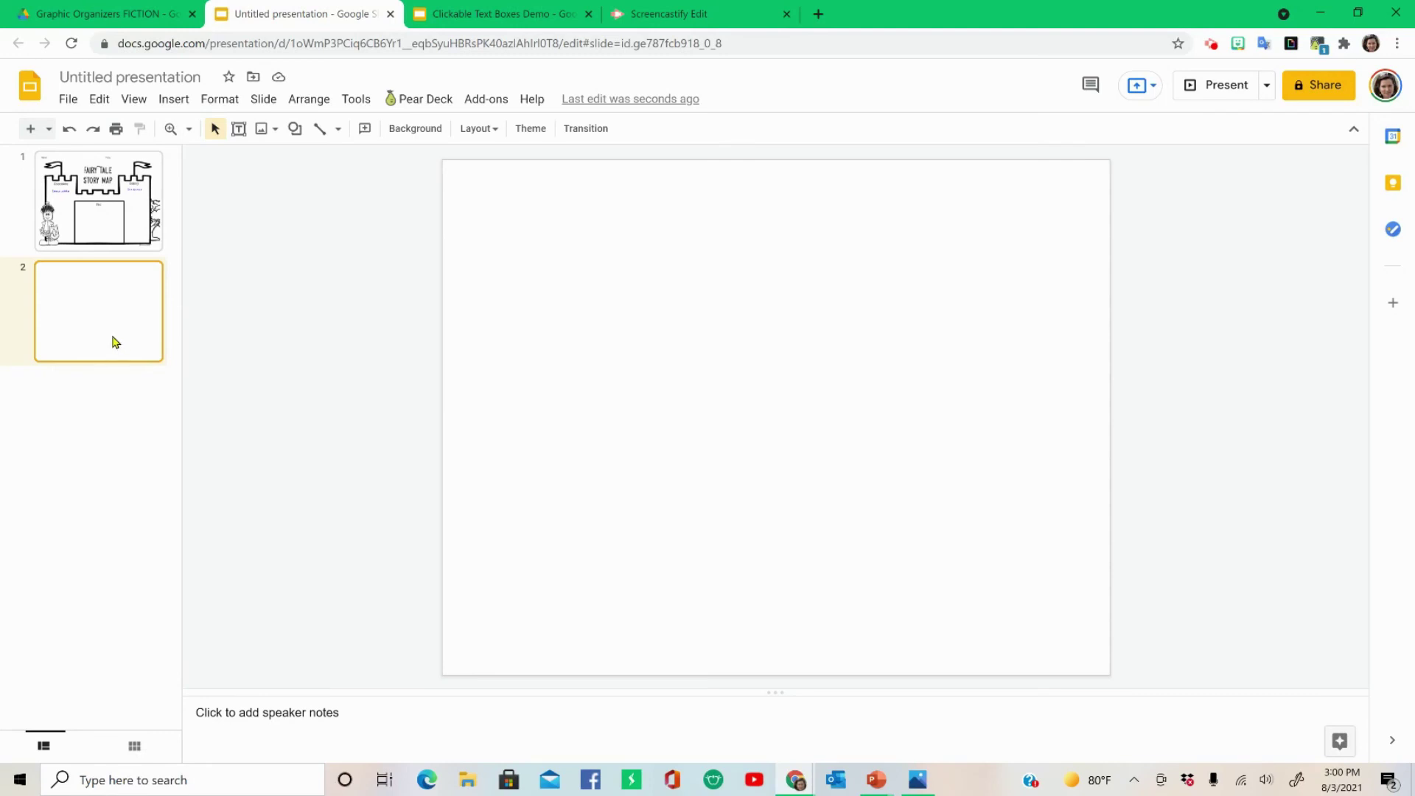
left_click(263, 99)
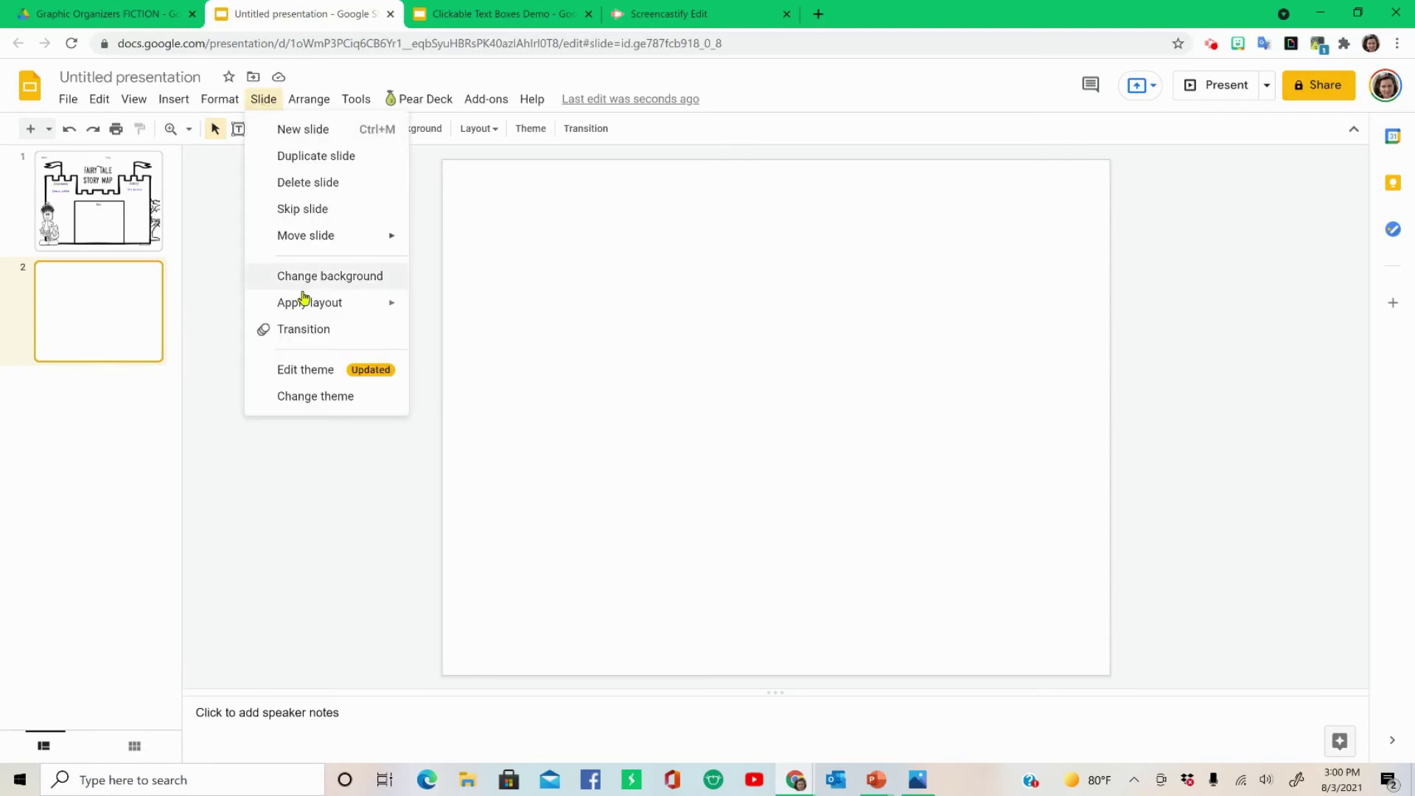
mouse_move(310, 314)
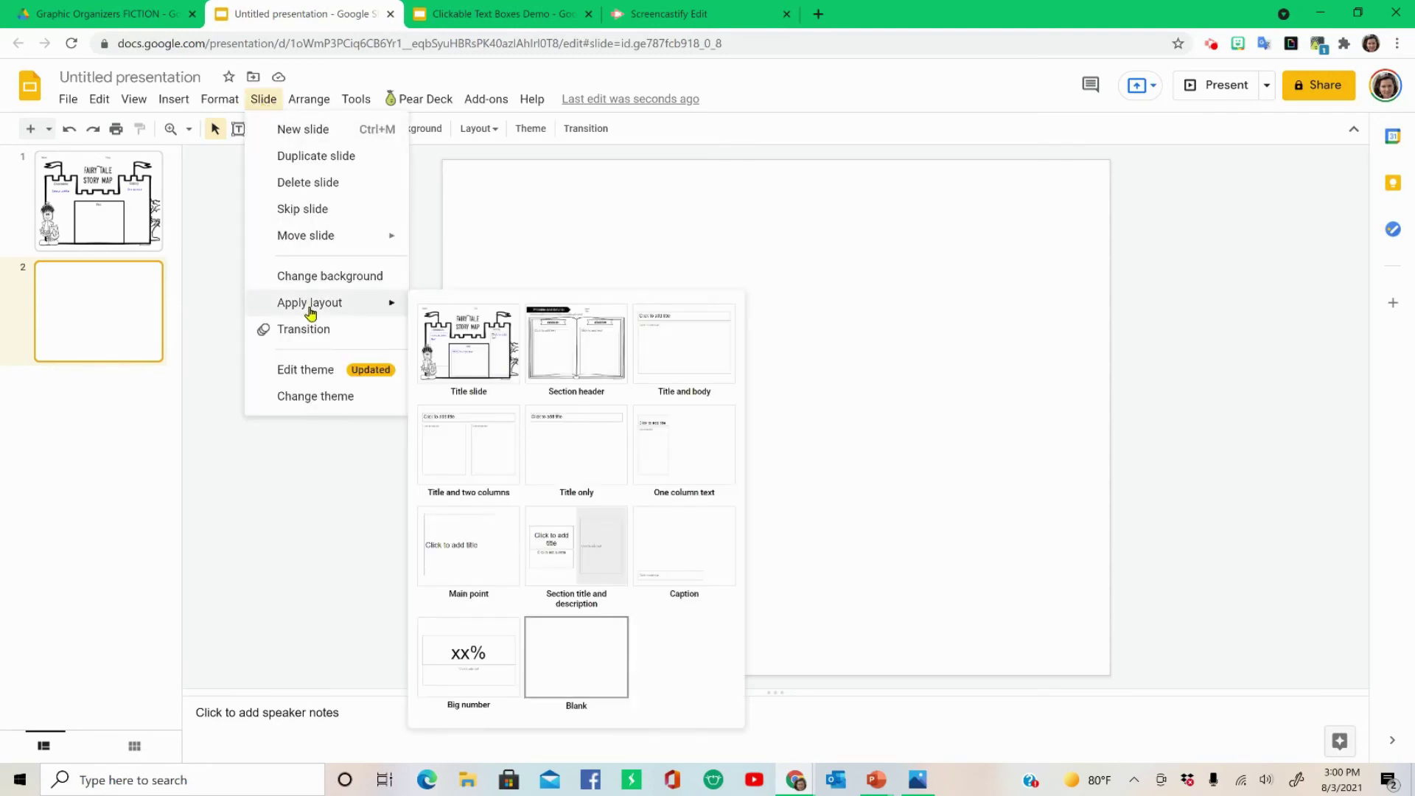
left_click(587, 349)
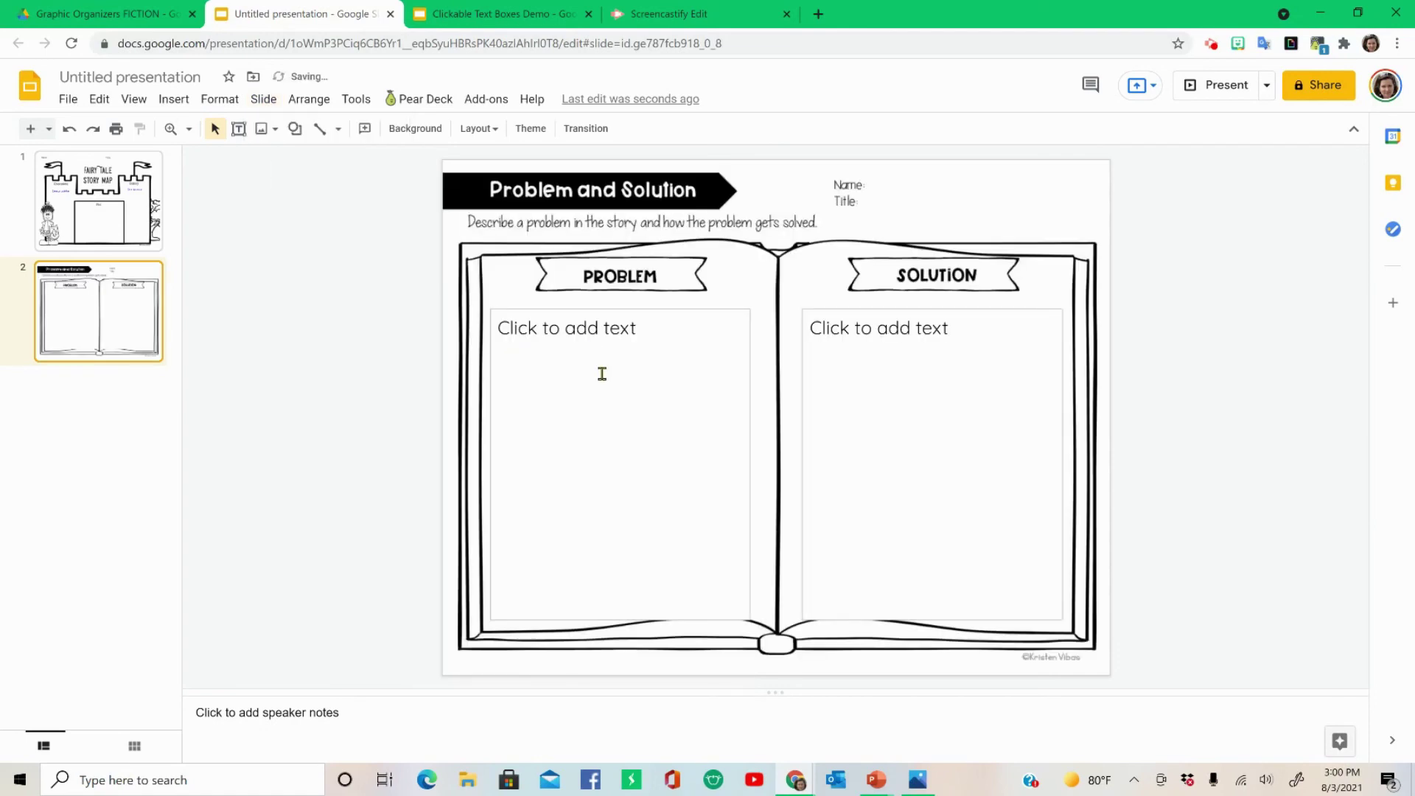
Test that the Problem and Solution text boxes both accept clicks for typing.
left_click(587, 324)
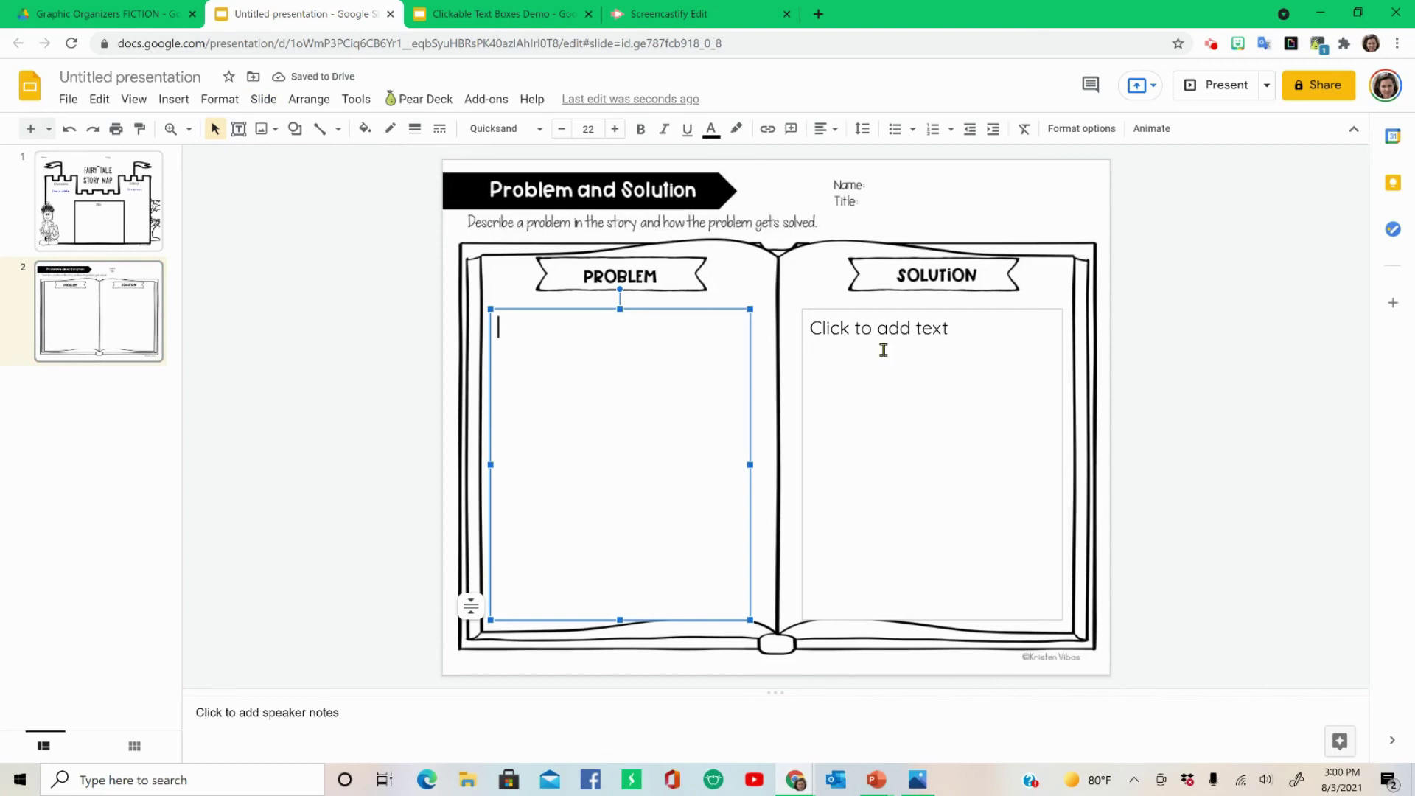
left_click(867, 332)
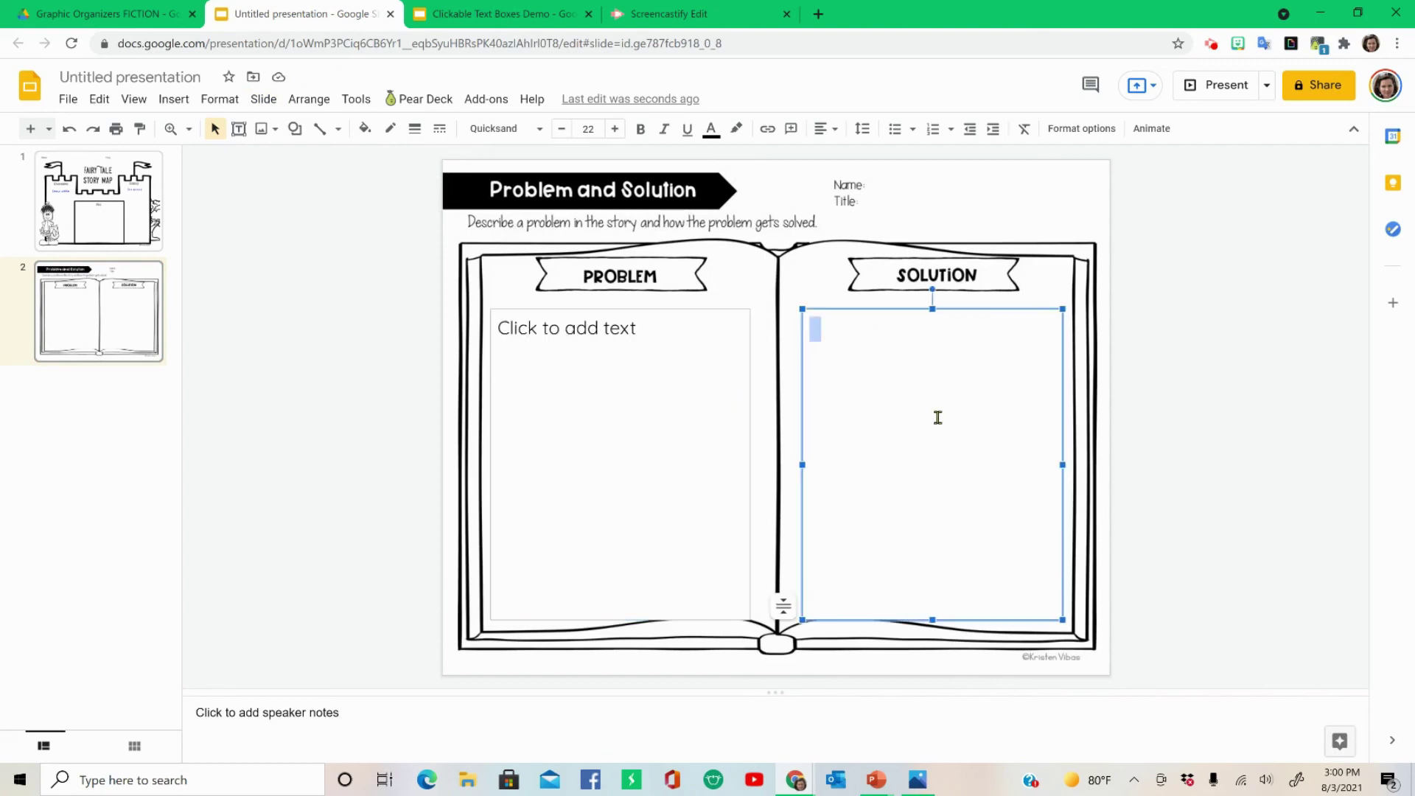
left_click(595, 345)
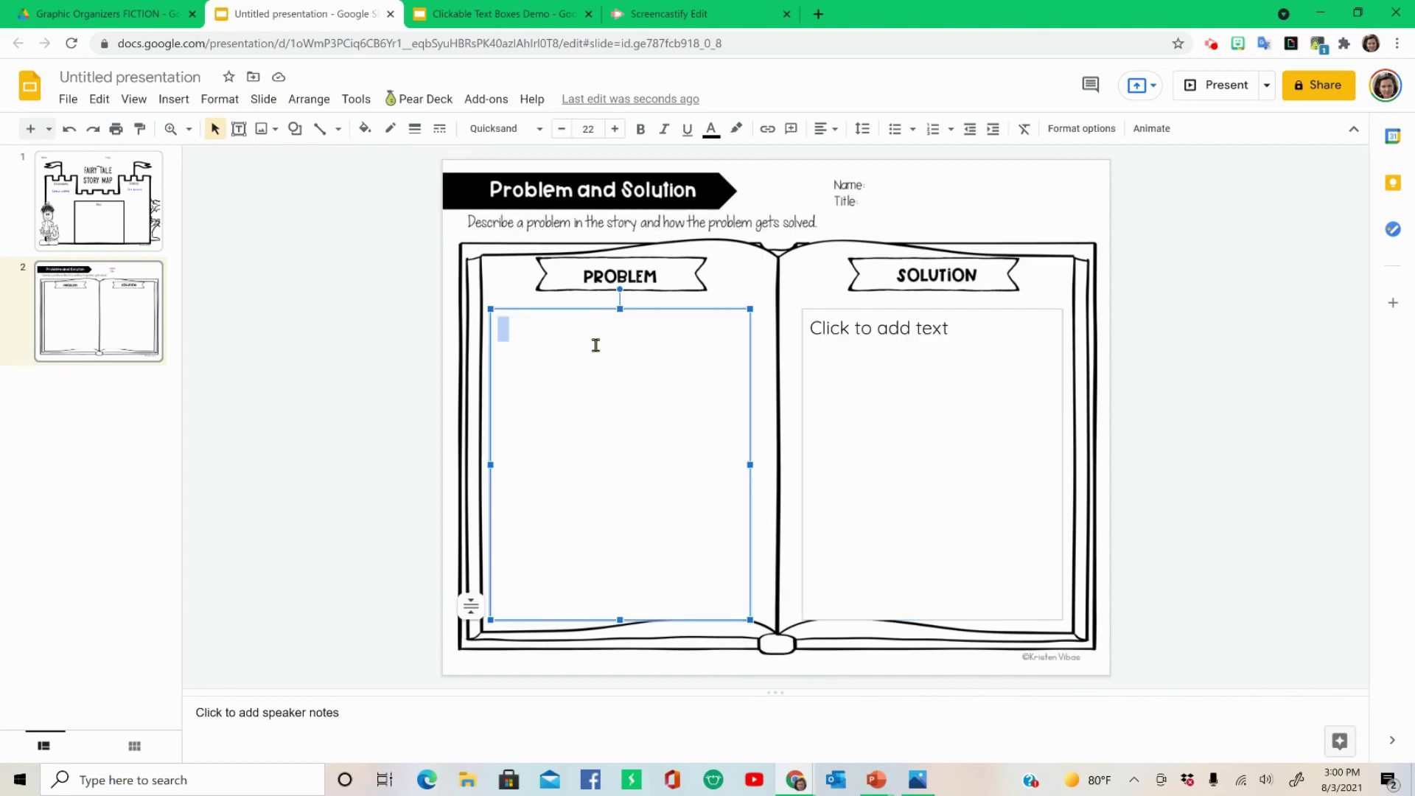
left_click(870, 345)
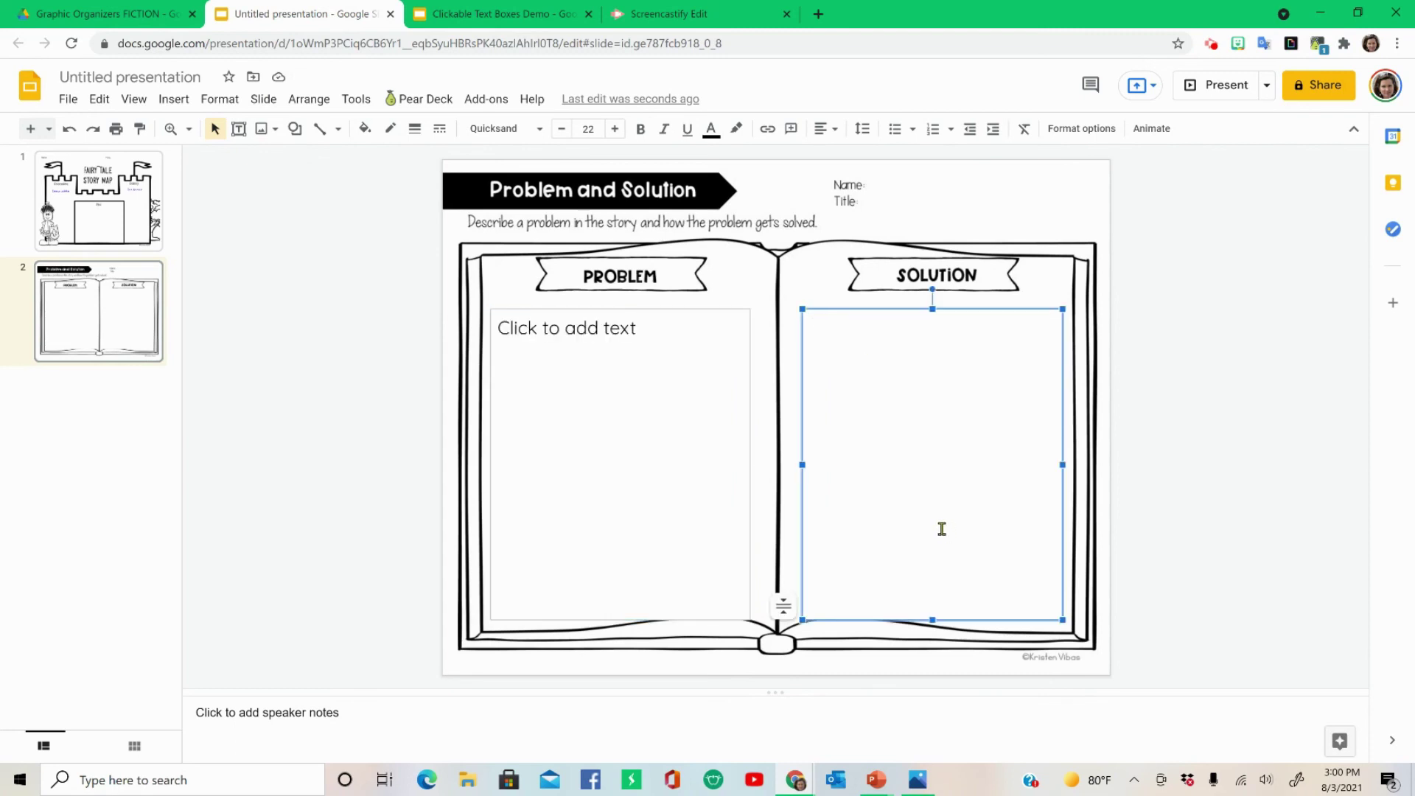
left_click(234, 202)
On slide 1, select the 'Snow white' text in the Characters box to remove it.
left_click(62, 182)
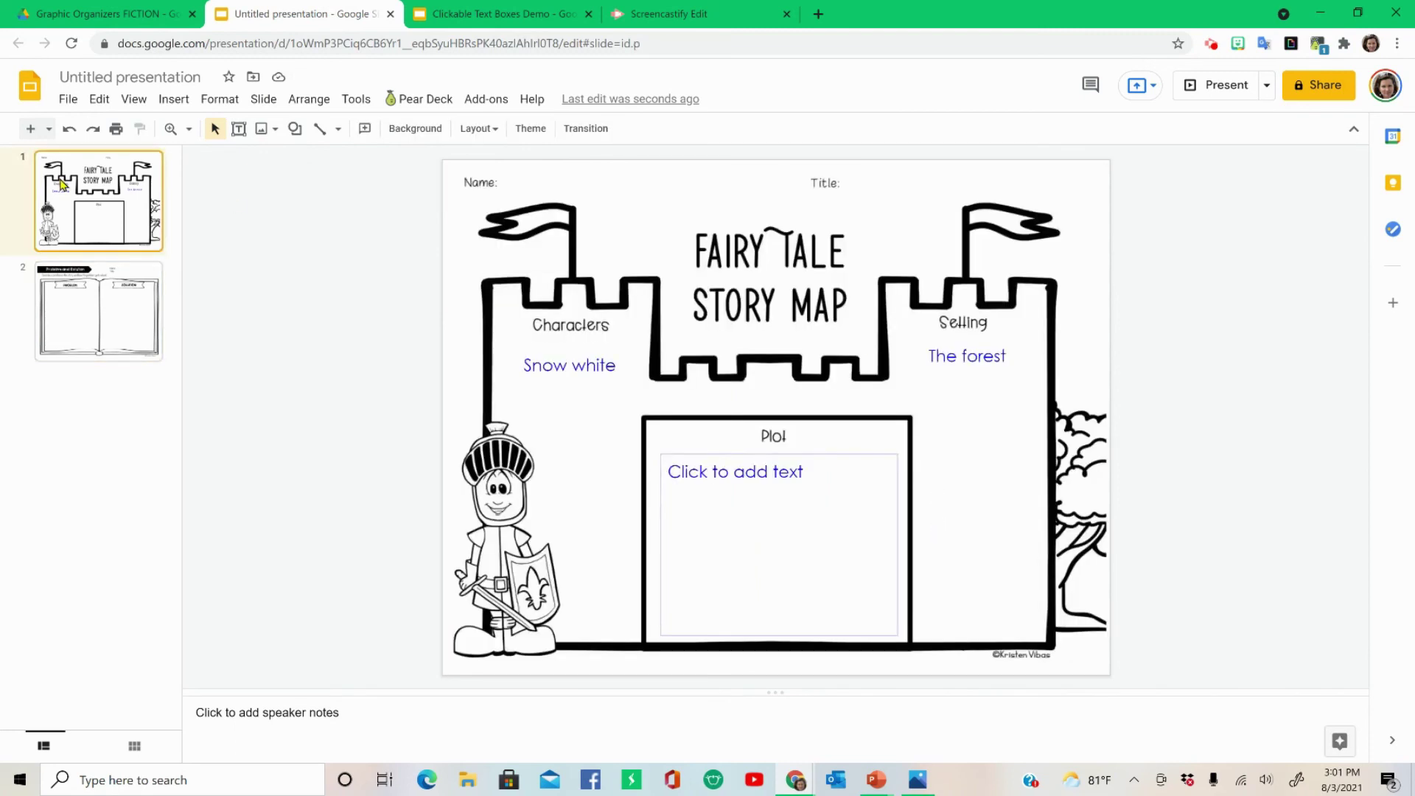
left_click(578, 373)
left_click(526, 365)
left_click_drag(526, 365, 628, 377)
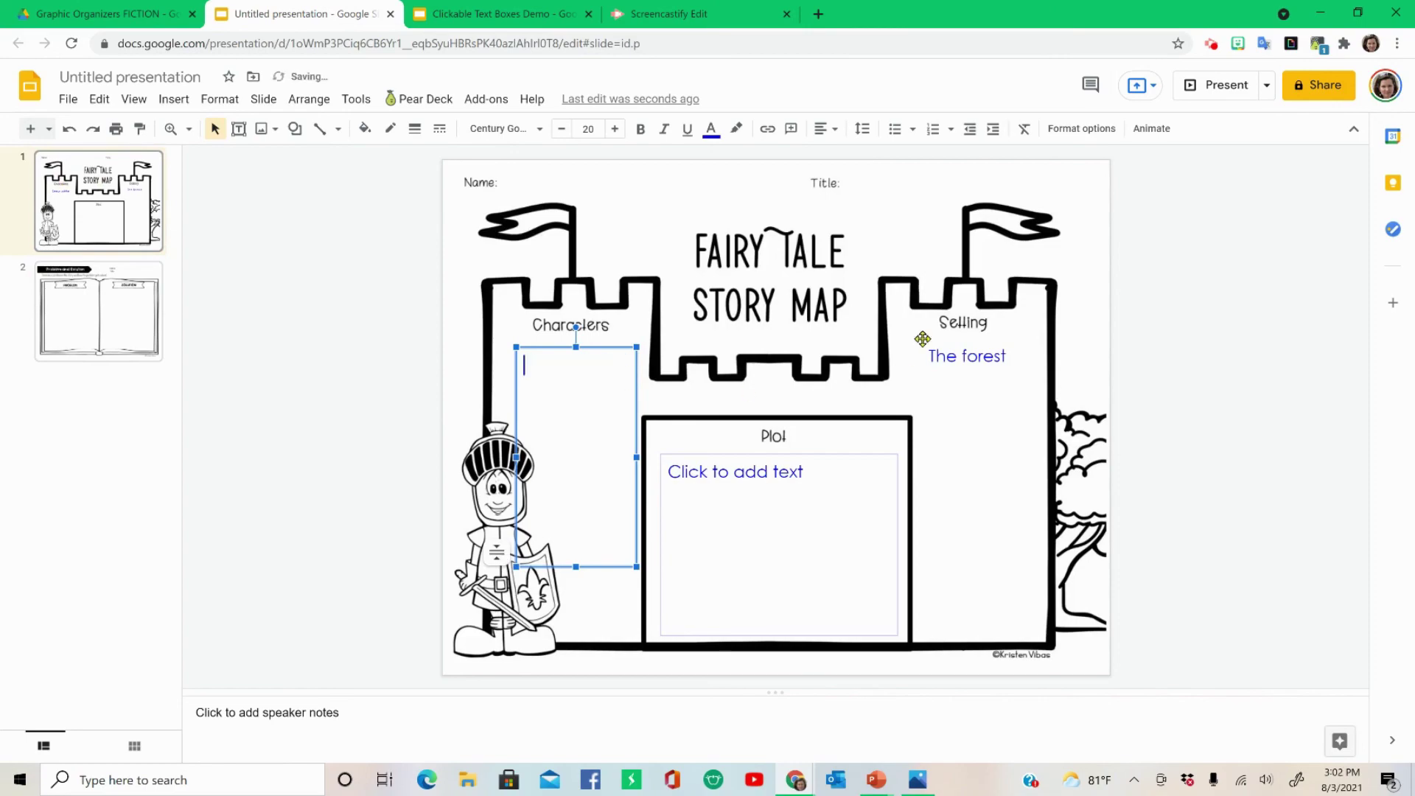